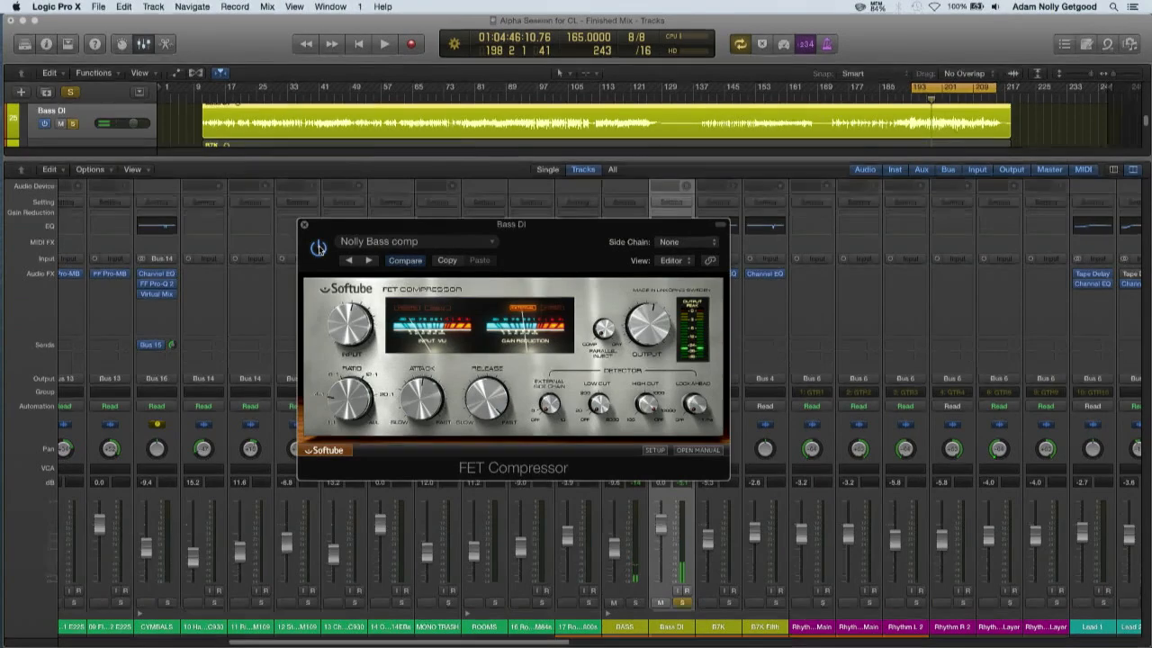
Play the soloed Bass DI track and compare its sound with the FET Compressor bypassed and active
{"action": "left_click", "coordinate": [318, 249]}
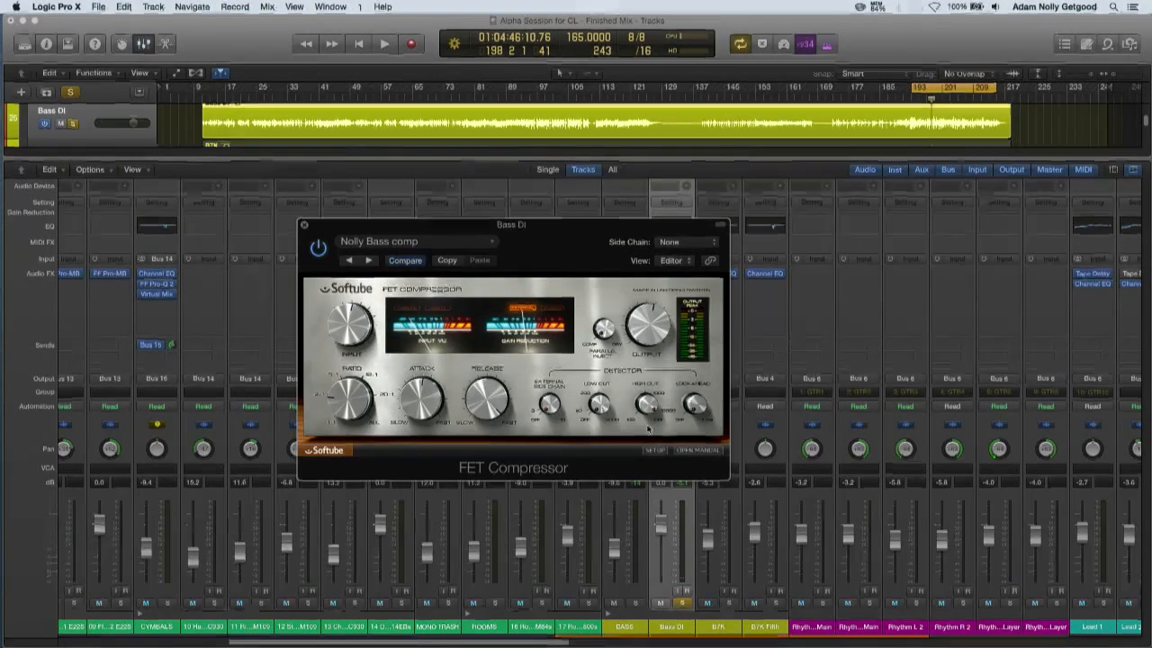
{"action": "left_click_drag", "start_coordinate": [586, 233], "coordinate": [363, 211]}
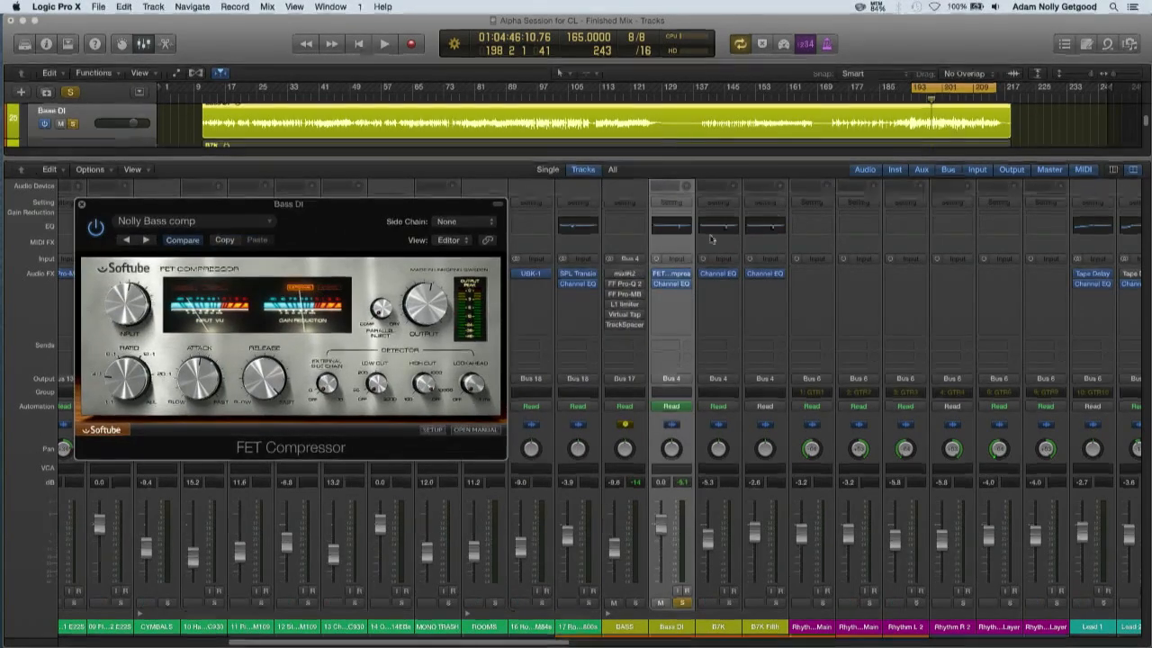
{"action": "left_click_drag", "start_coordinate": [329, 203], "coordinate": [511, 237]}
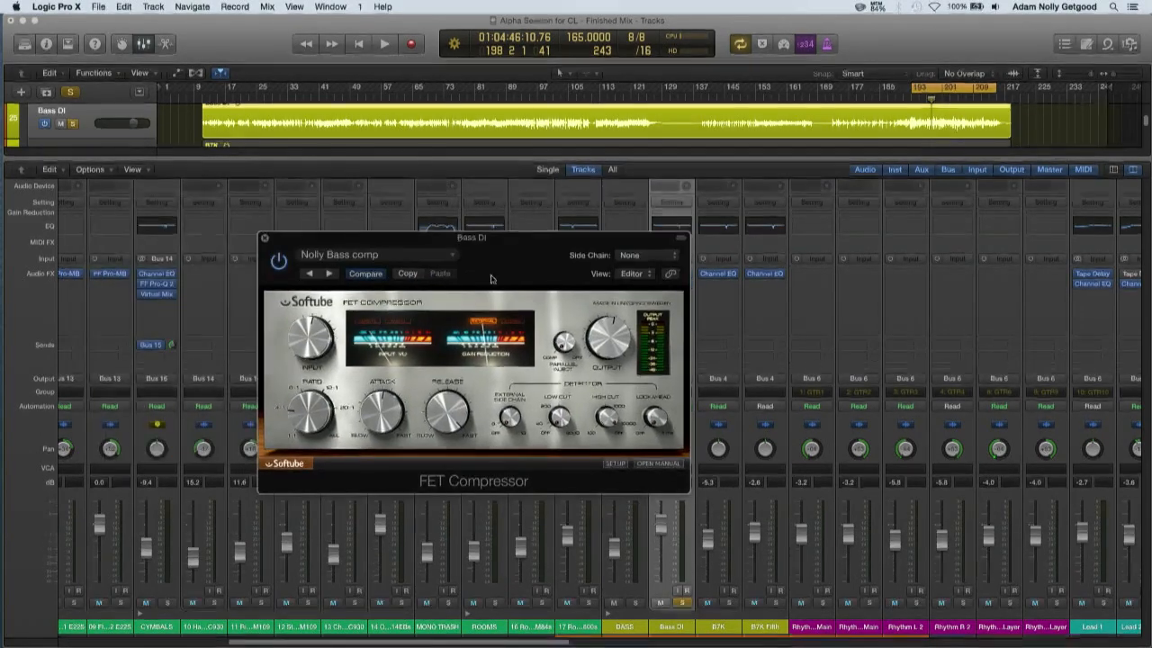
{"action": "key", "text": "space"}
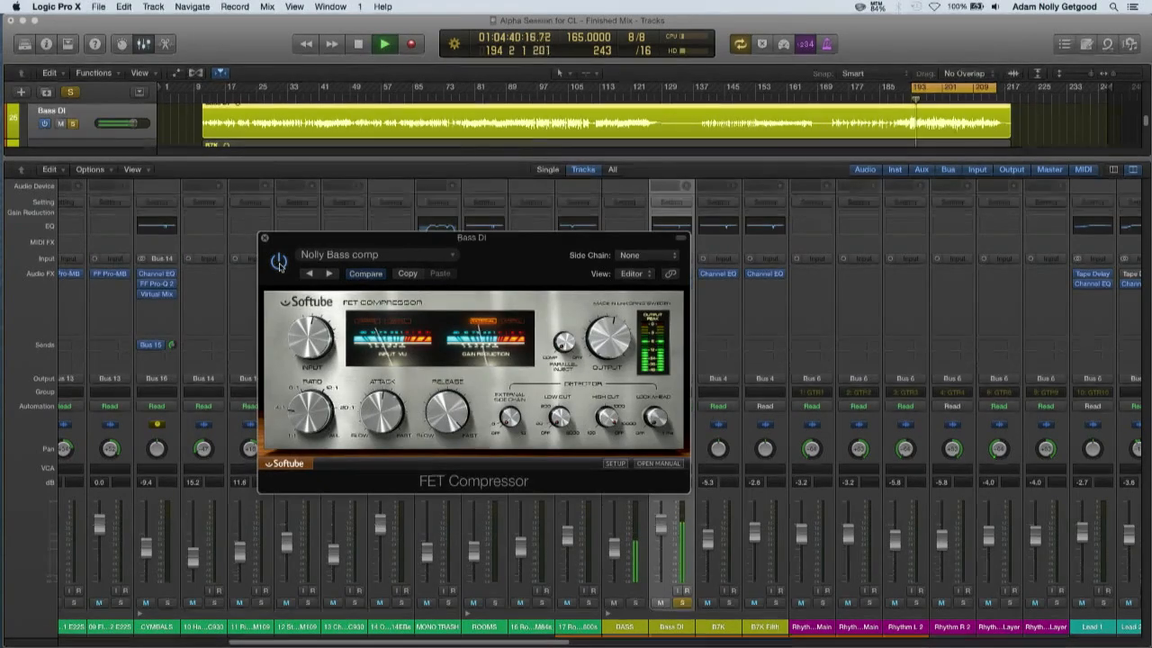
{"action": "left_click", "coordinate": [279, 262]}
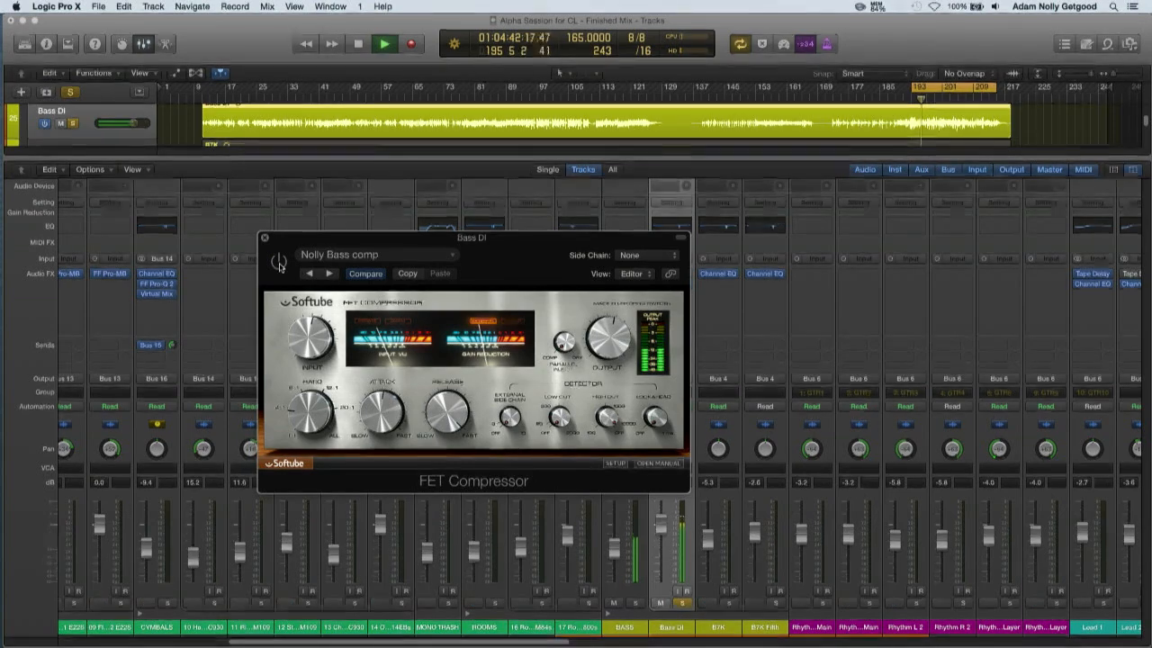
{"action": "left_click", "coordinate": [279, 263]}
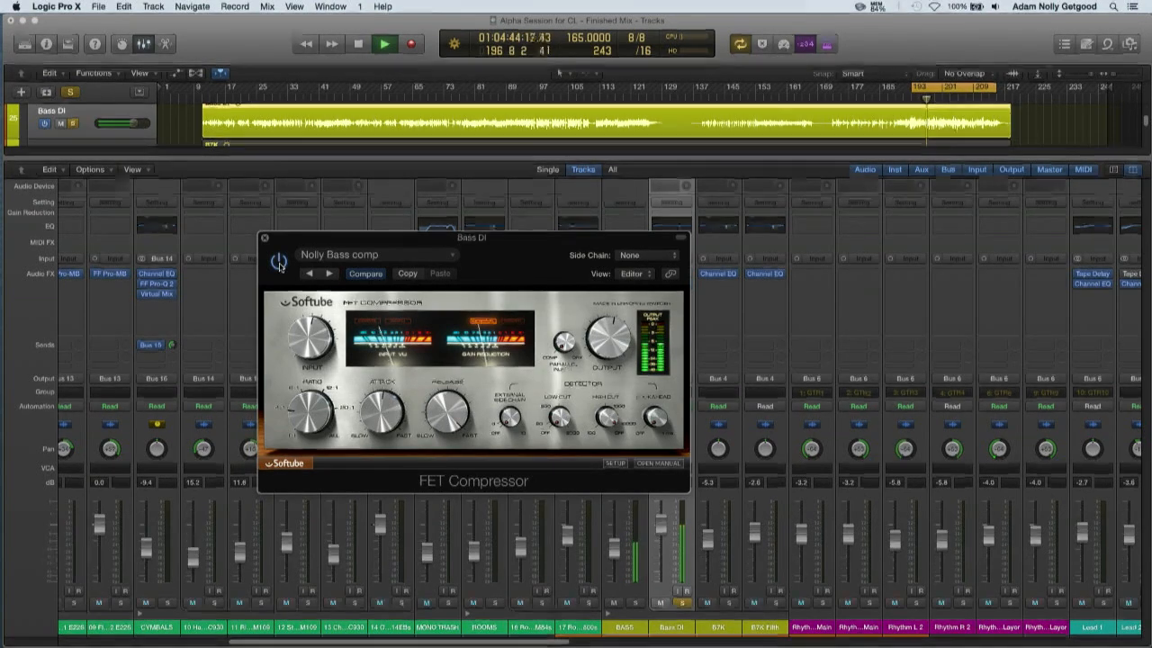
{"action": "left_click", "coordinate": [279, 262]}
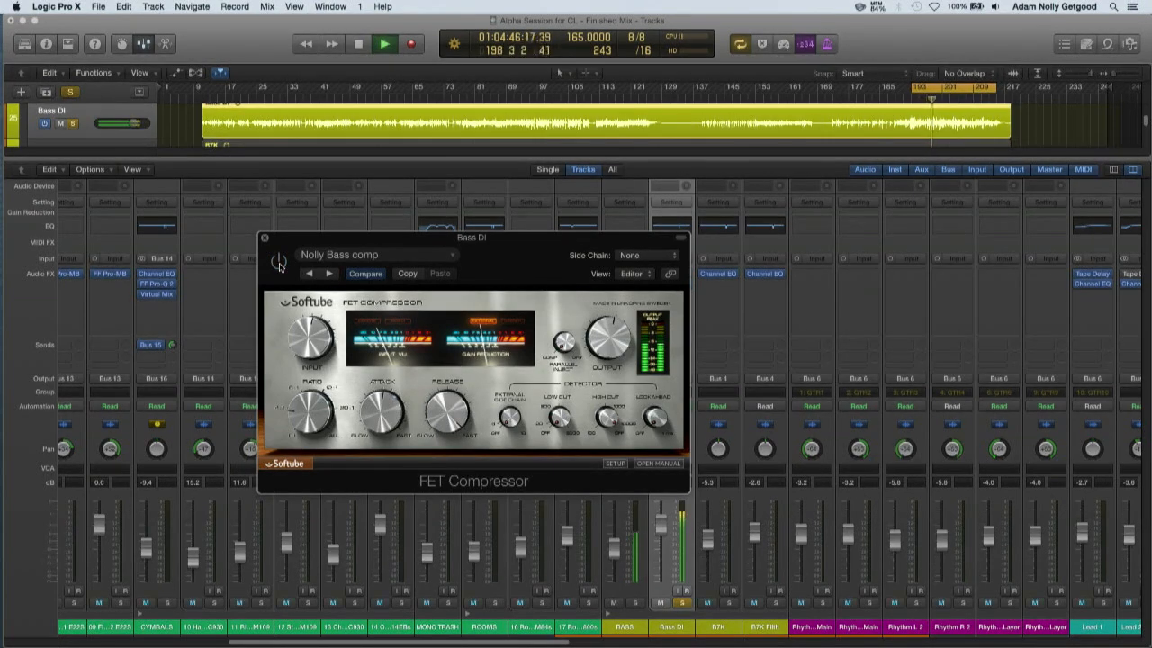
{"action": "left_click", "coordinate": [279, 262]}
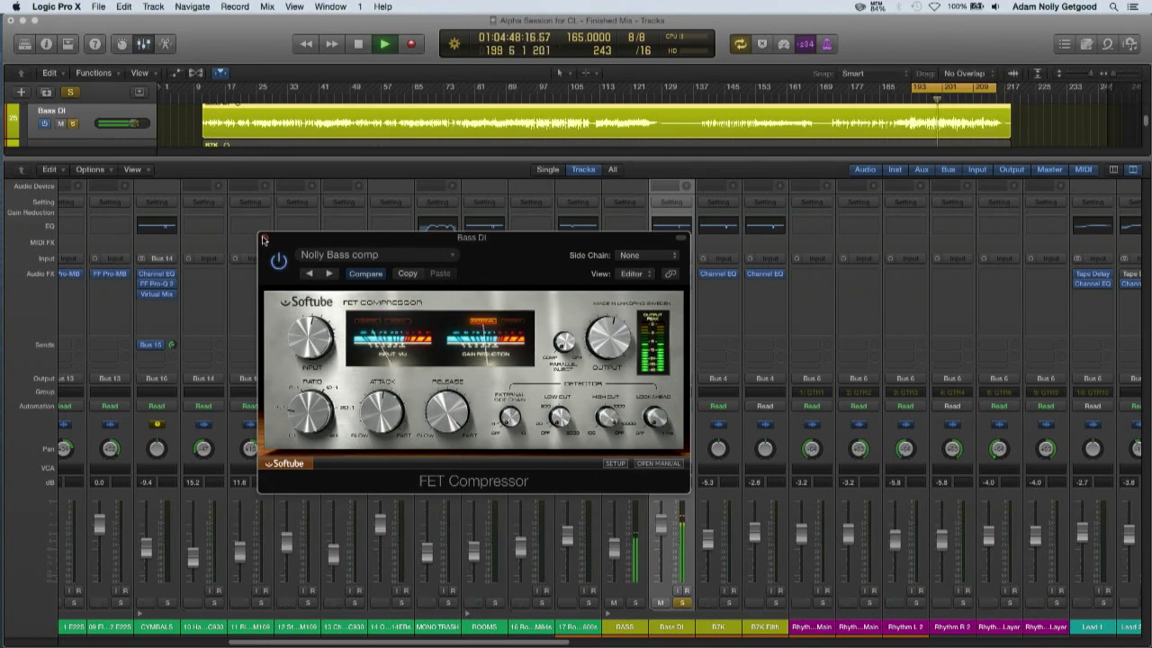
{"action": "key", "text": "space"}
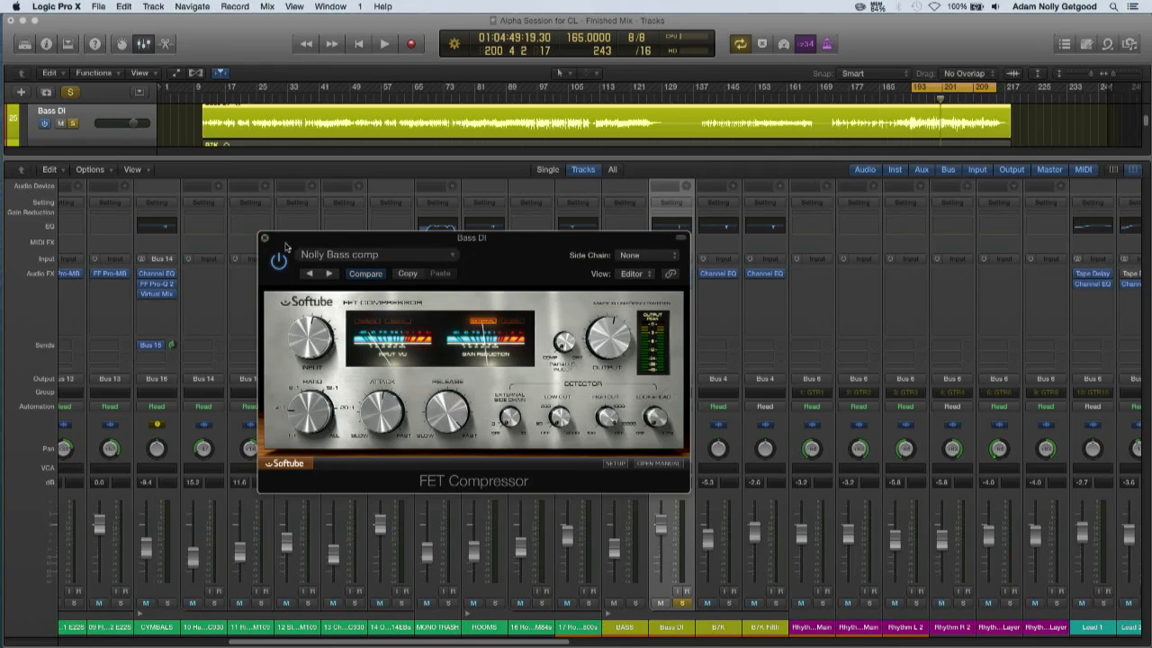
Close the FET Compressor, show the FF Pro-Q 2 on the BASS channel, and unsolo Bass DI
{"action": "left_click", "coordinate": [262, 238]}
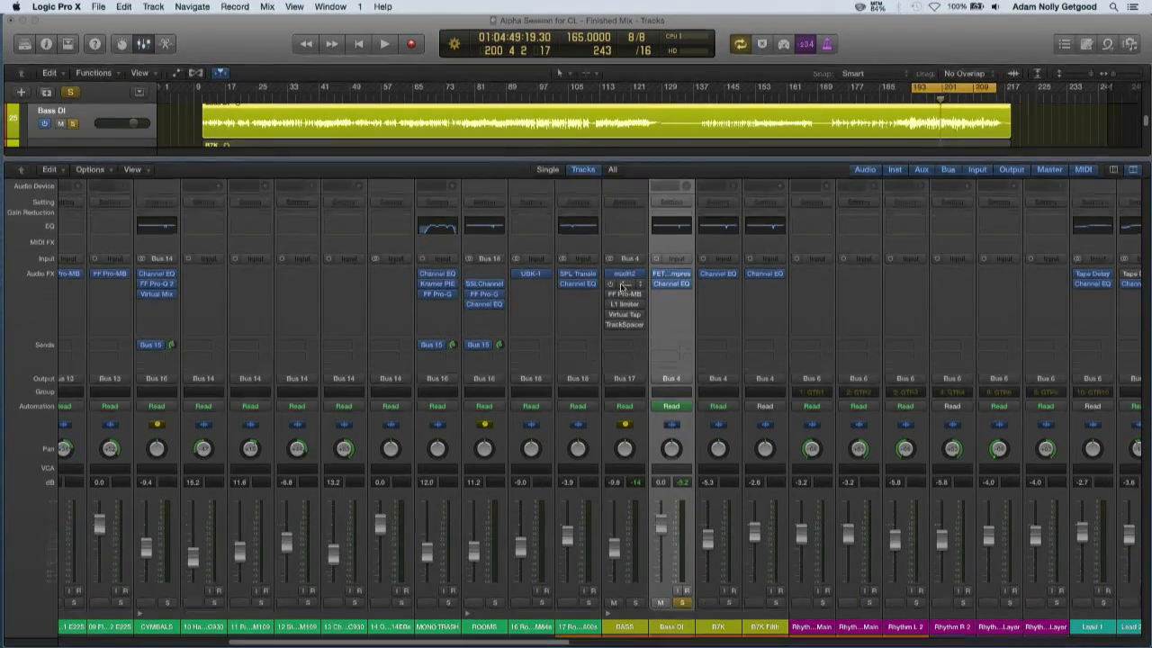
{"action": "left_click", "coordinate": [623, 285]}
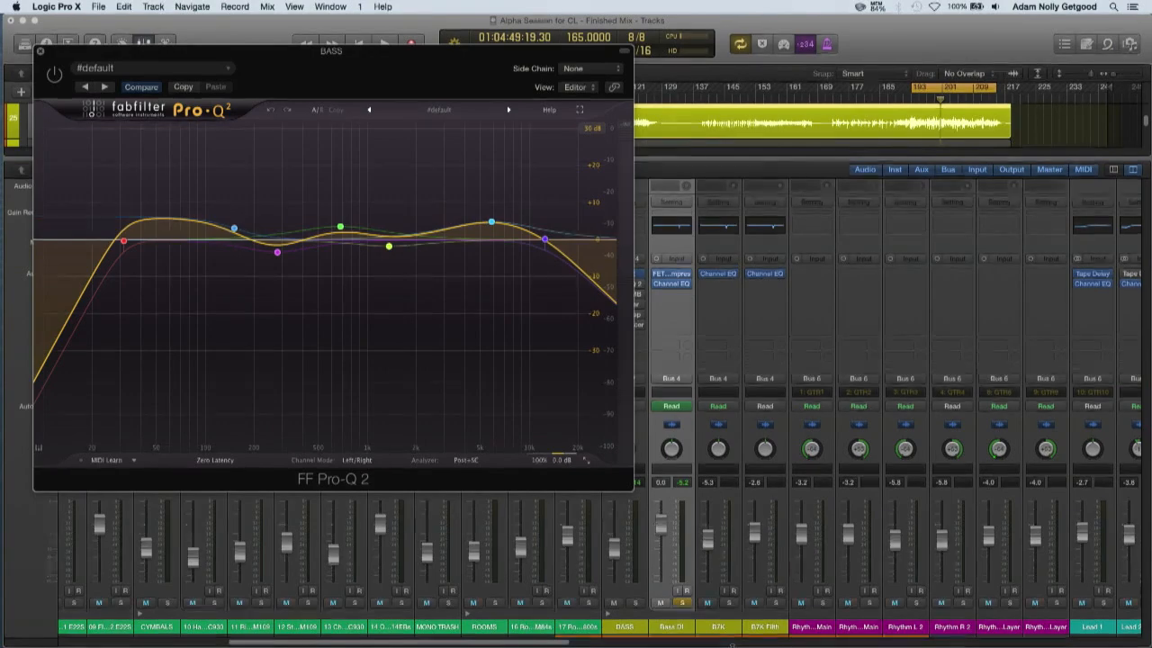
{"action": "left_click", "coordinate": [682, 602]}
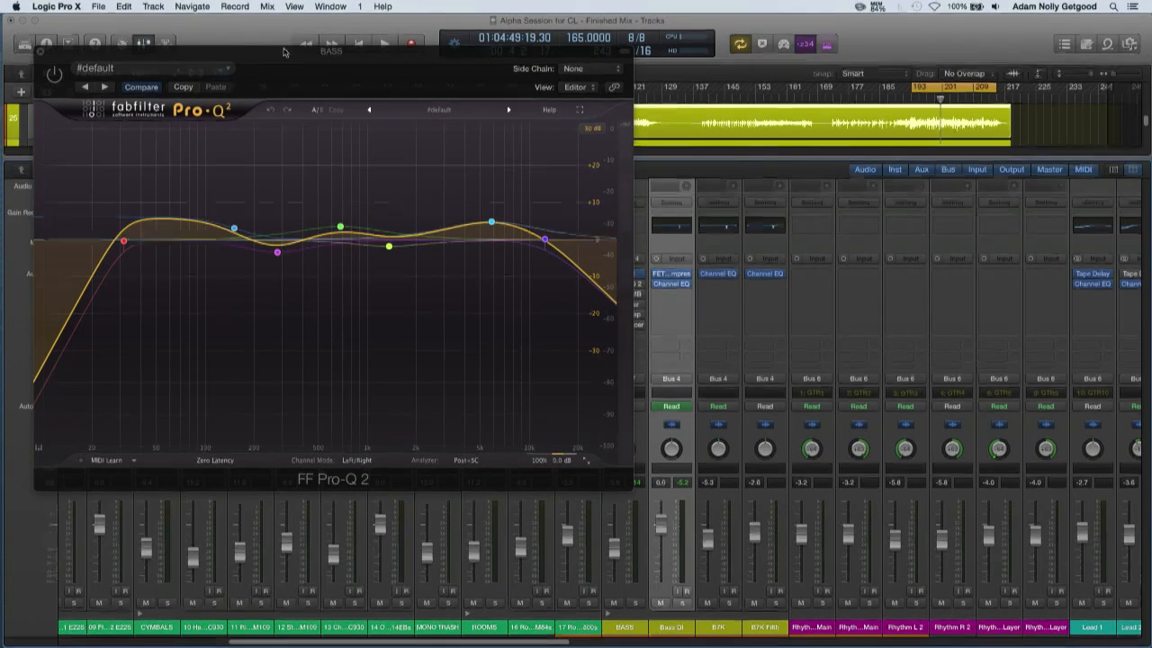
{"action": "left_click_drag", "start_coordinate": [283, 54], "coordinate": [658, 153]}
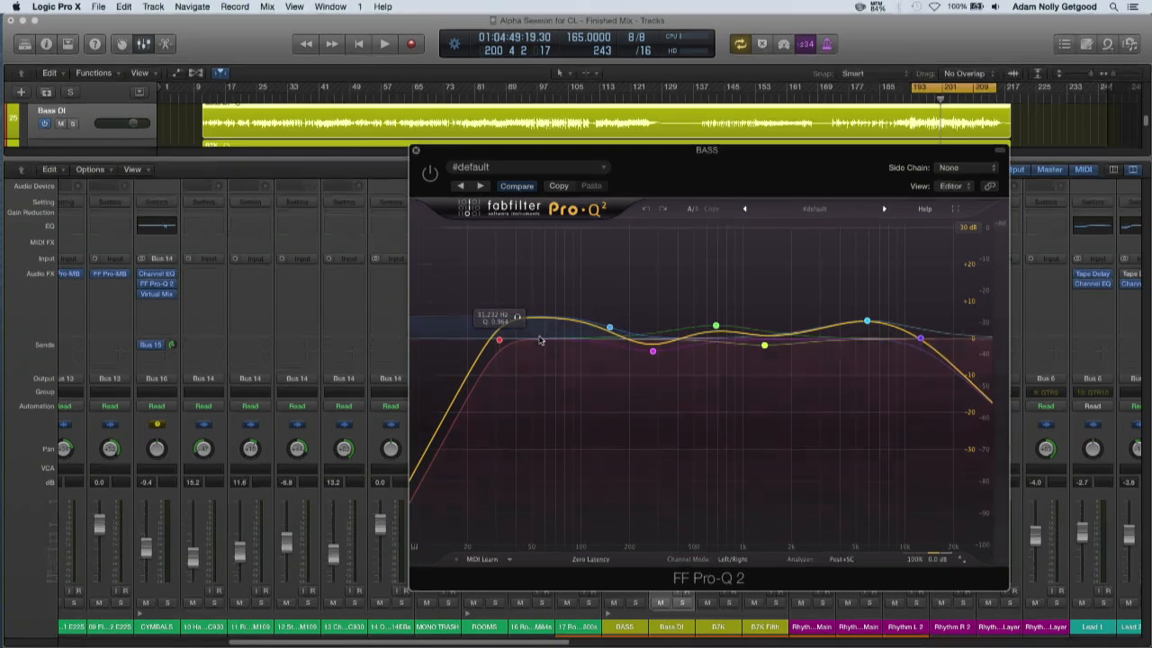
Bypass the Pro-Q 2 low shelf and the bell bands near 280 Hz, 680 Hz, 1.36 kHz and 5.8 kHz
{"action": "left_click", "coordinate": [610, 327]}
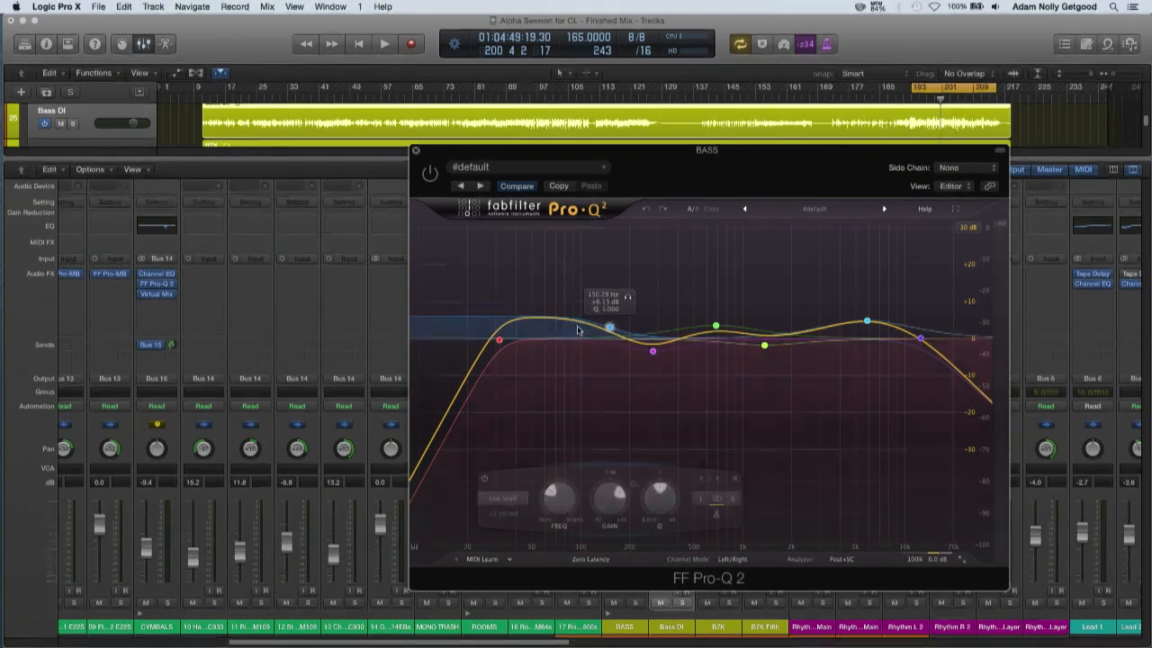
{"action": "left_click", "coordinate": [485, 482]}
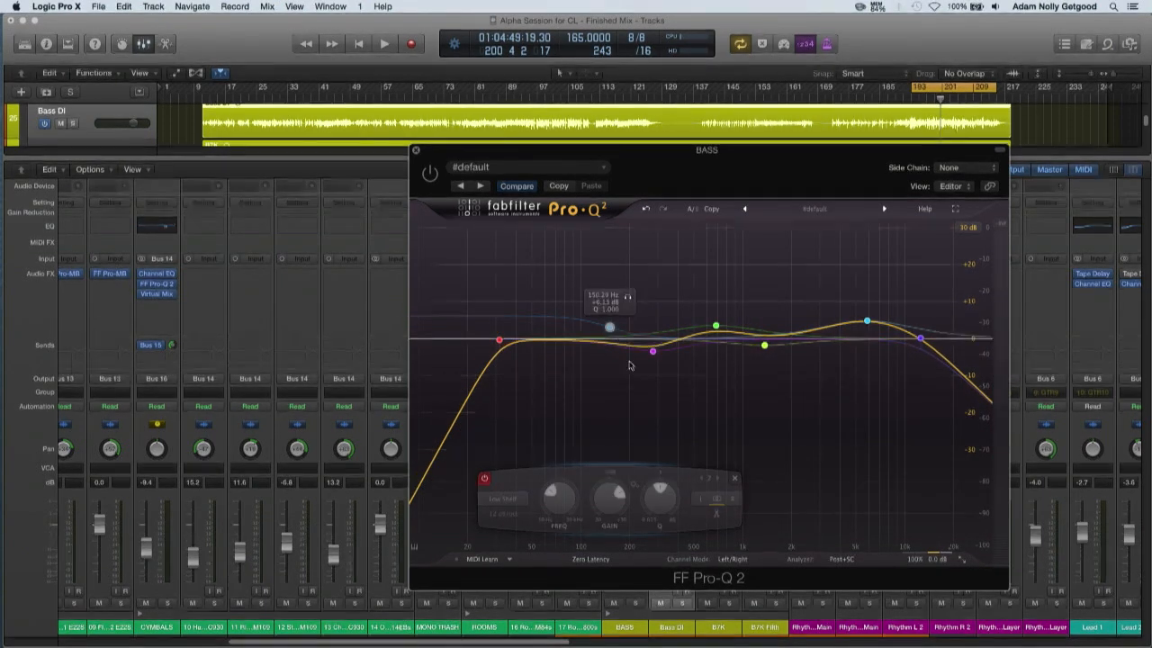
{"action": "left_click", "coordinate": [626, 372]}
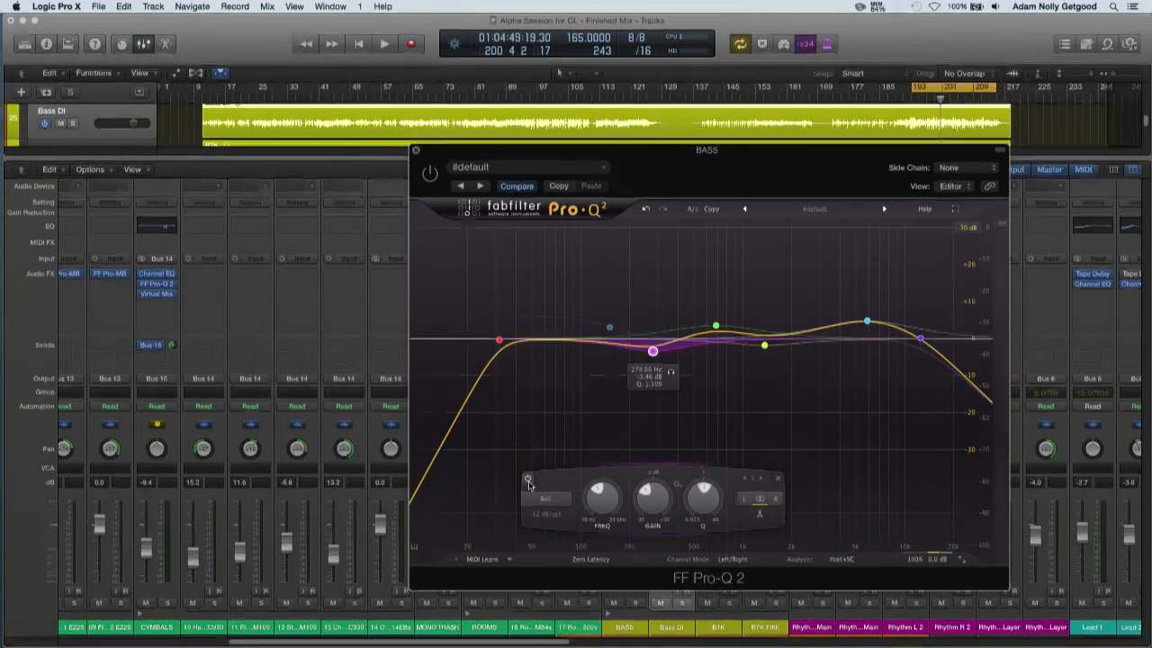
{"action": "left_click", "coordinate": [715, 325]}
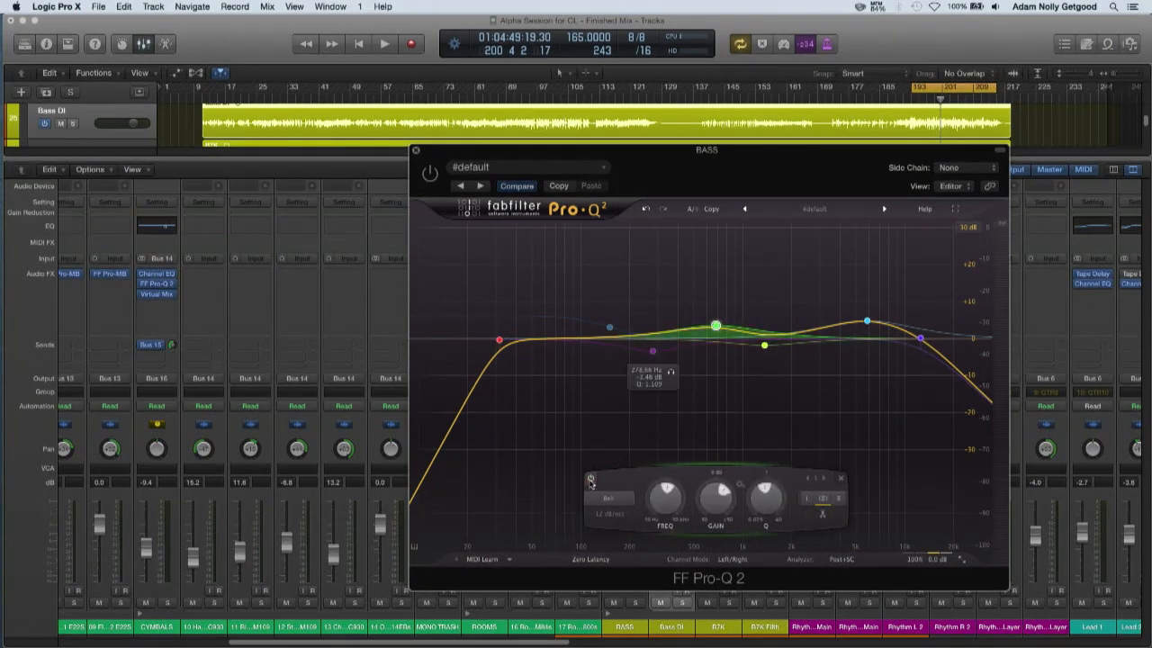
{"action": "left_click", "coordinate": [591, 479]}
{"action": "left_click", "coordinate": [866, 321]}
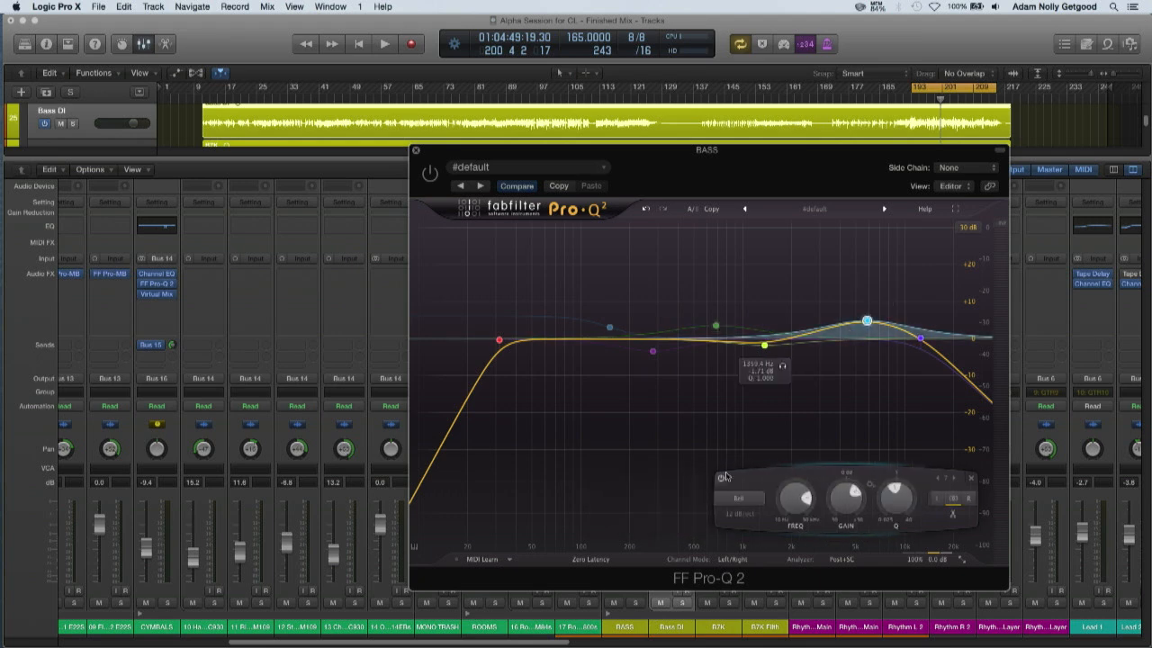
{"action": "left_click", "coordinate": [720, 478]}
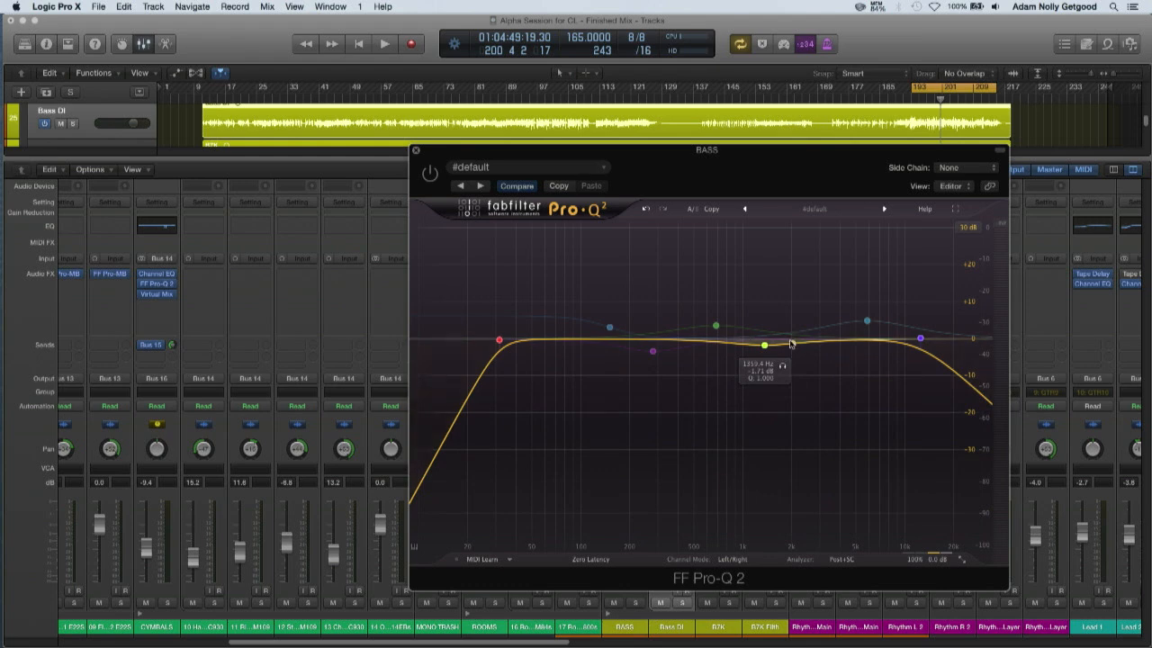
{"action": "mouse_move", "coordinate": [767, 344]}
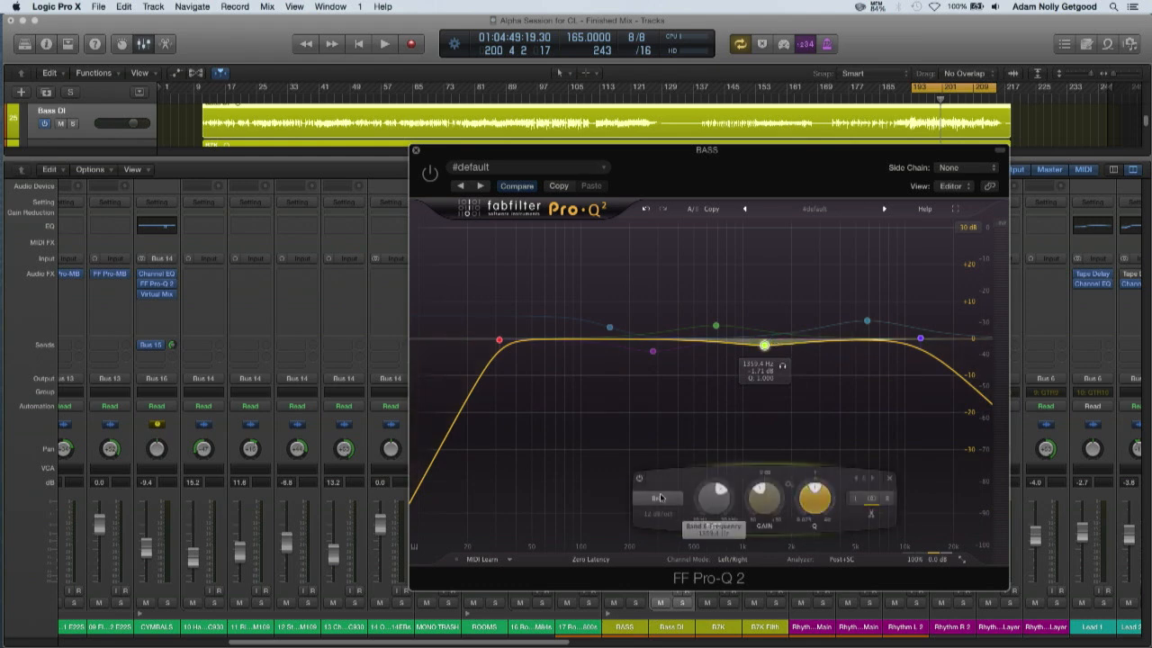
{"action": "left_click", "coordinate": [639, 477]}
Solo the BASS channel and play the looped section
{"action": "key", "text": "space"}
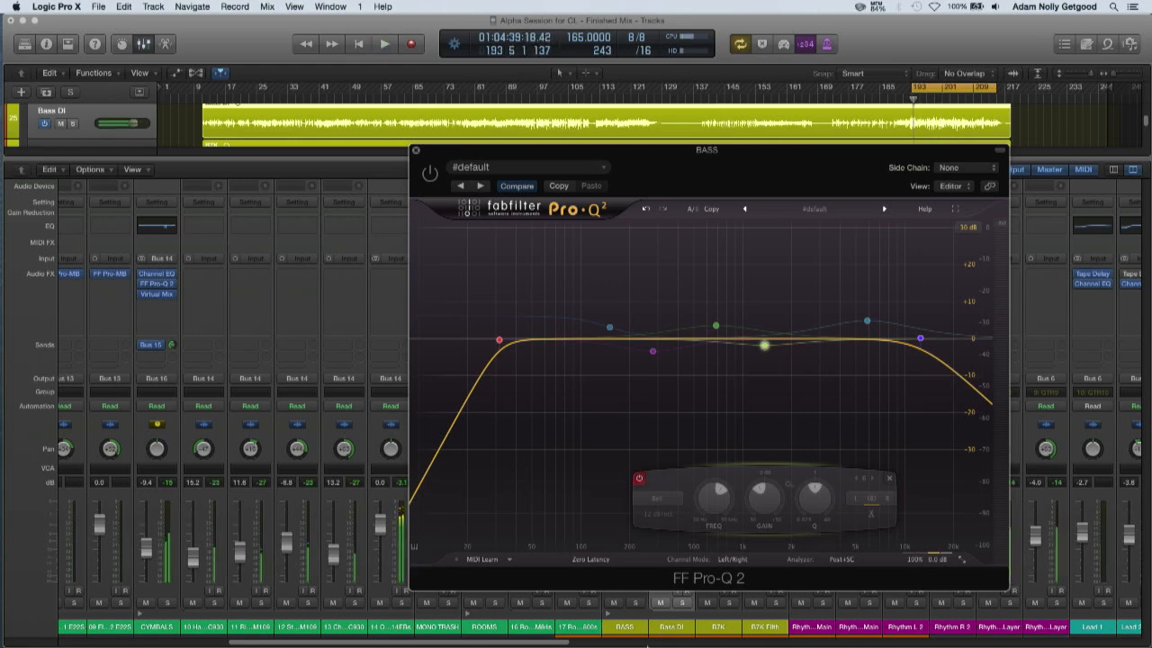
{"action": "left_click", "coordinate": [636, 602]}
{"action": "key", "text": "space"}
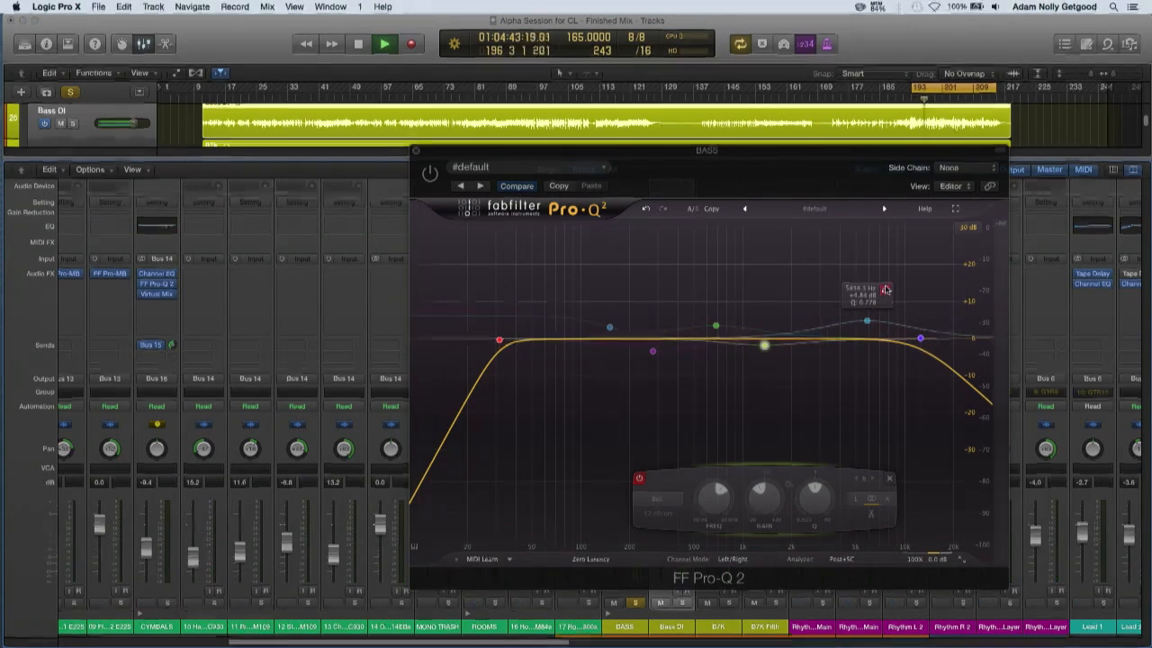
Try re-enabling the 5.8 kHz boost and the 1.36 kHz cut during playback, and stop playback
{"action": "left_click", "coordinate": [866, 321]}
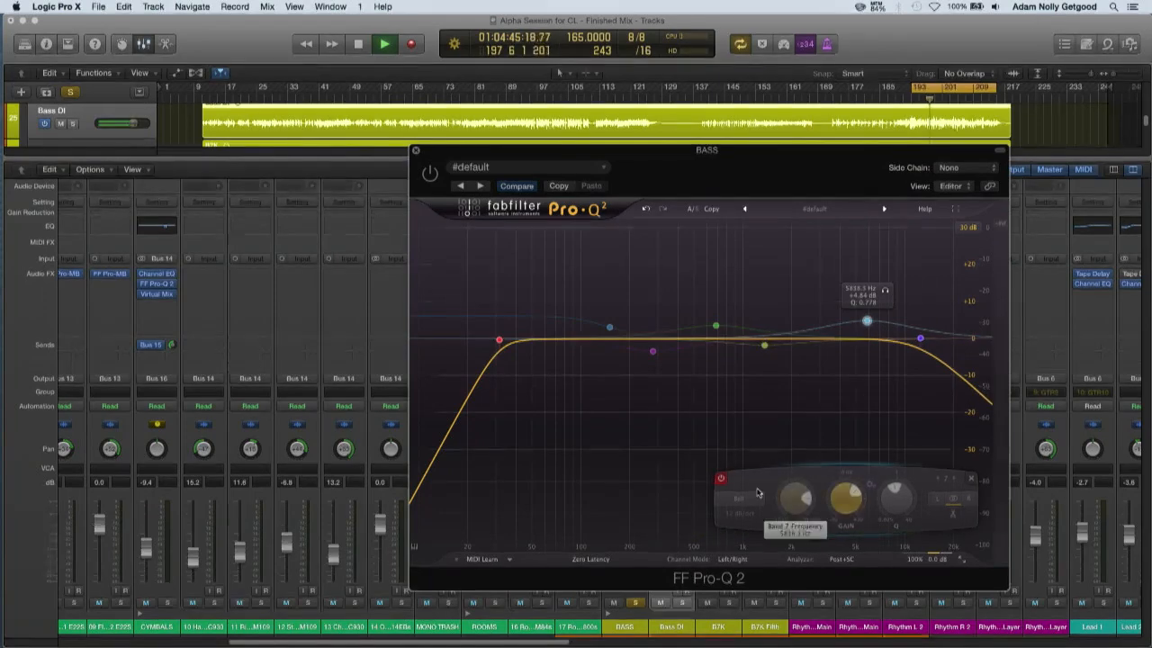
{"action": "left_click", "coordinate": [763, 345]}
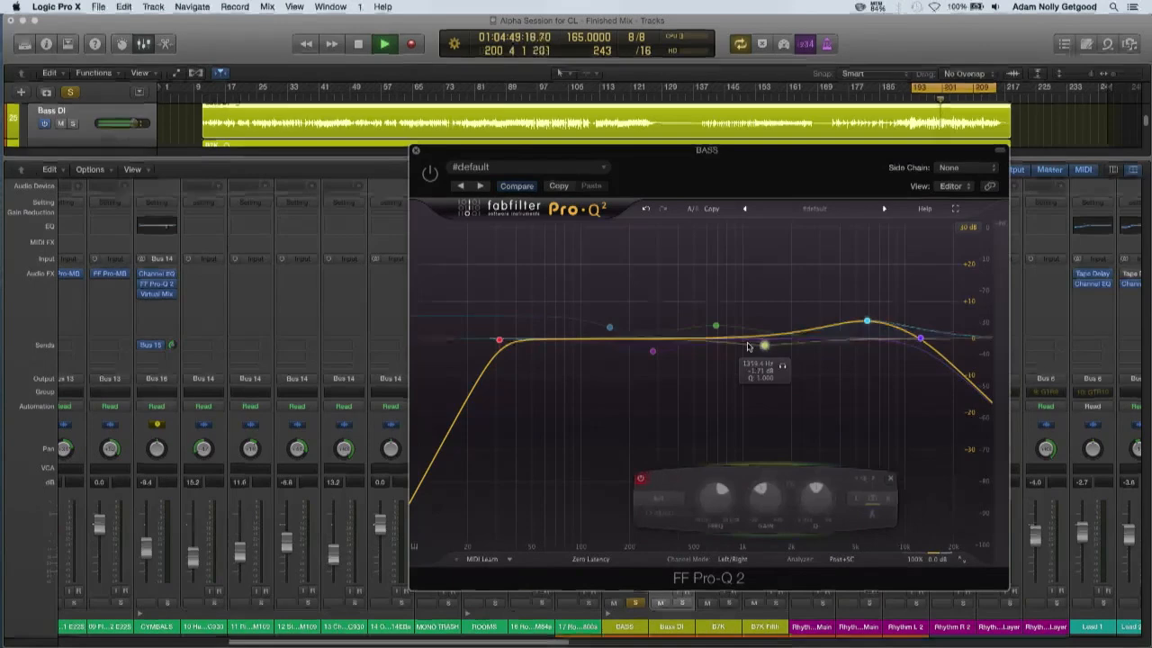
{"action": "left_click", "coordinate": [638, 481]}
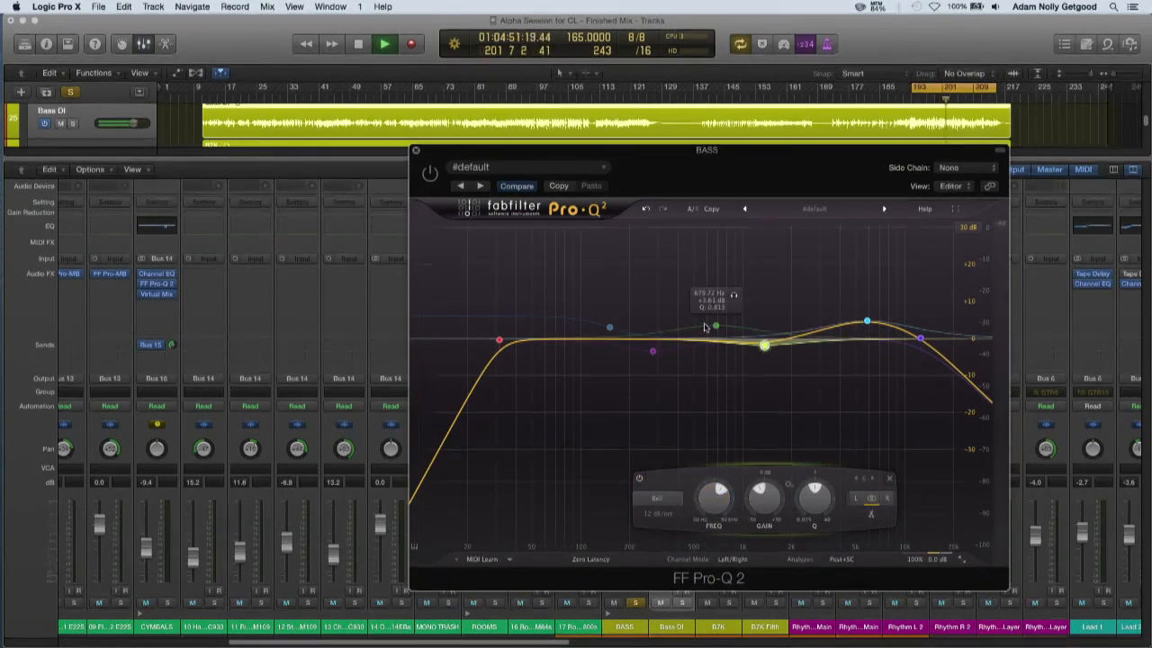
{"action": "key", "text": "space"}
Activate the Pro-Q 2 plug-in and bypass its 1.36 kHz and 5.8 kHz bell bands
{"action": "left_click", "coordinate": [426, 175]}
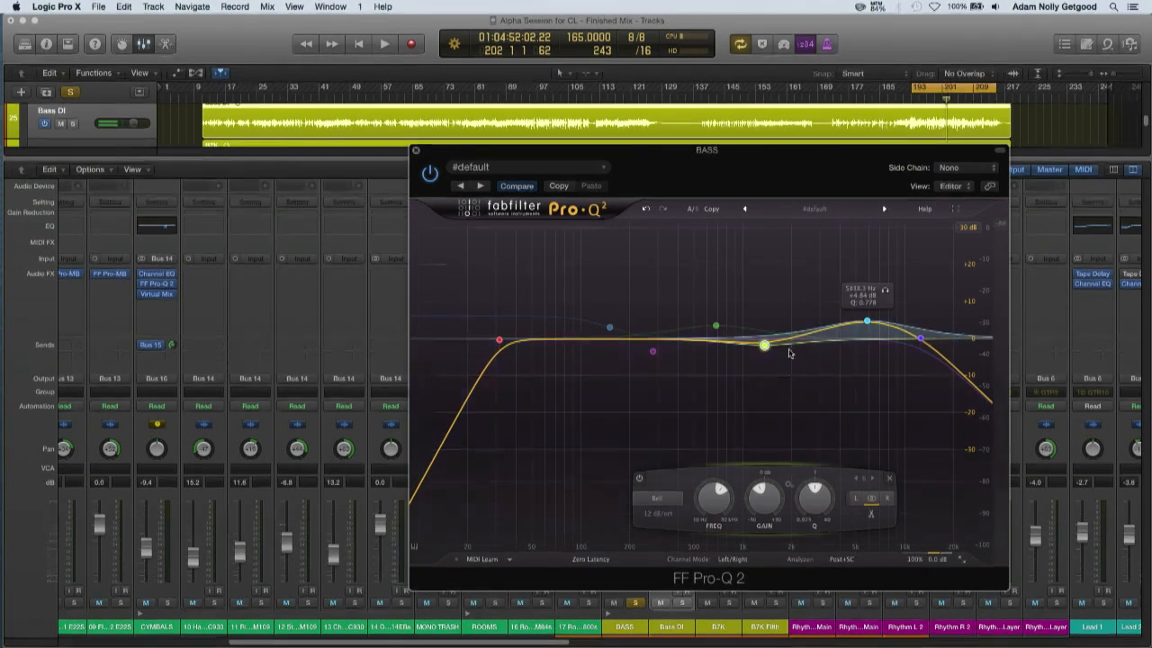
{"action": "left_click", "coordinate": [639, 478]}
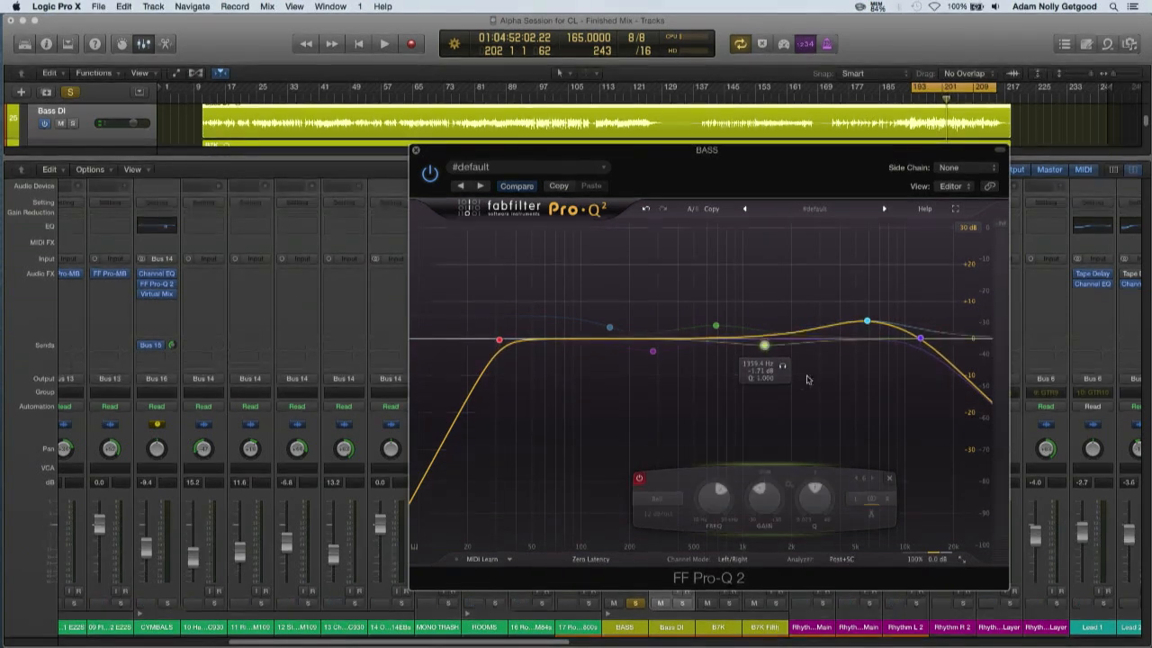
{"action": "left_click", "coordinate": [871, 323]}
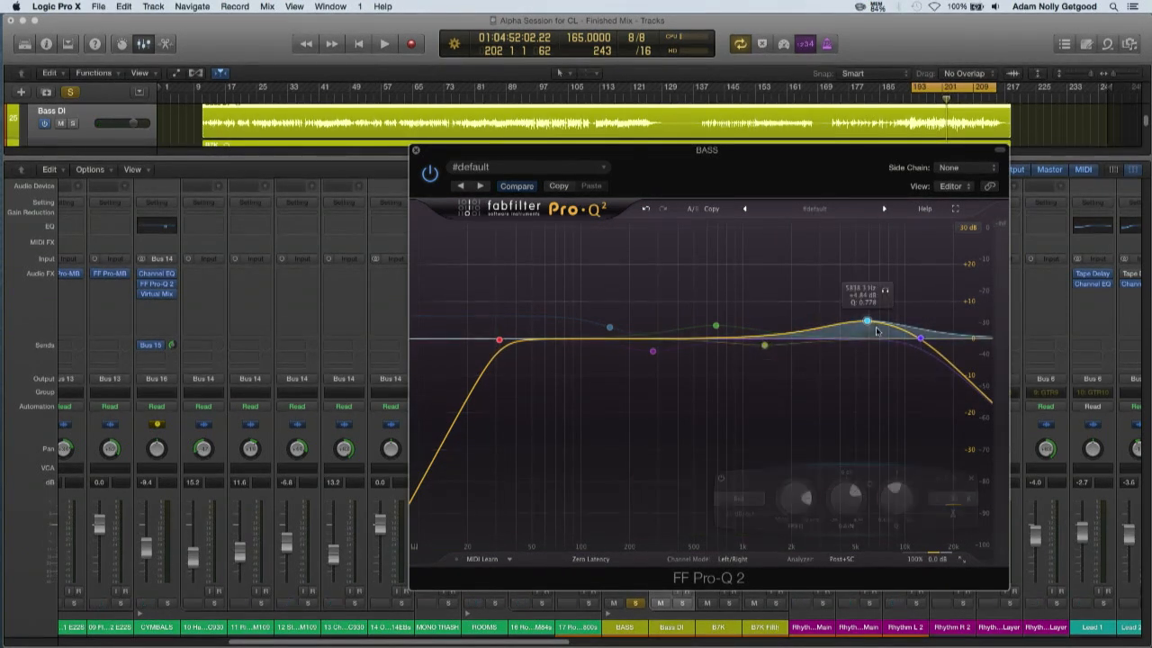
{"action": "left_click", "coordinate": [723, 479]}
Play the bass while re-enabling the 5.8 kHz boost, compare the 1.36 kHz cut on and off, leave both enabled, and stop playback
{"action": "key", "text": "space"}
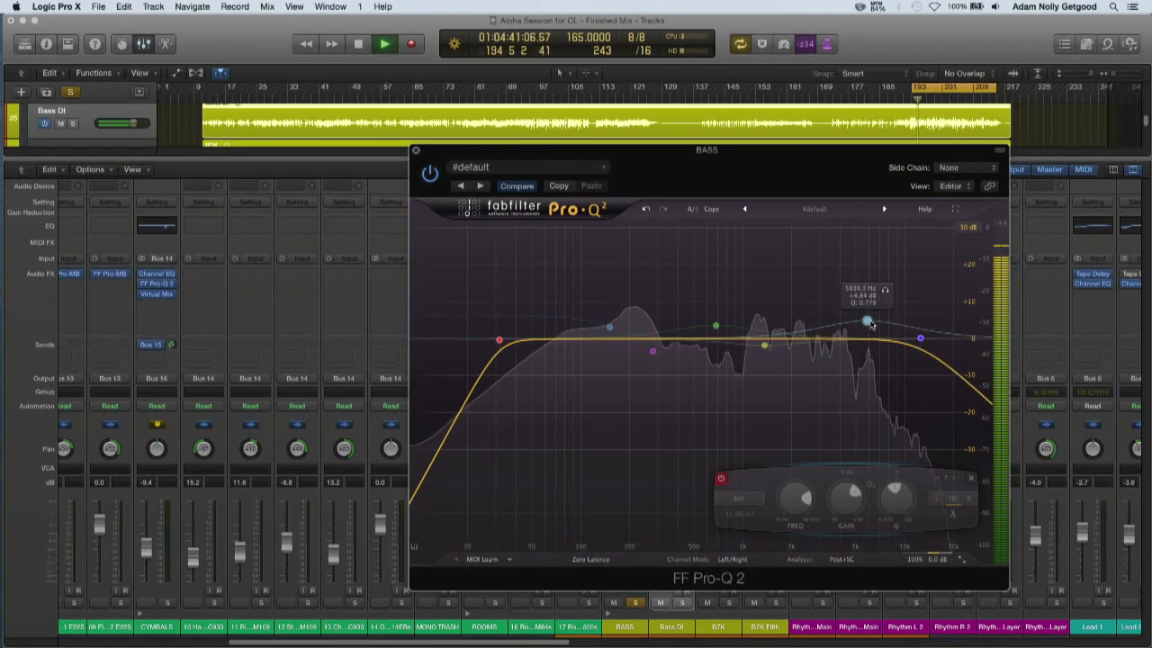
{"action": "left_click", "coordinate": [723, 479]}
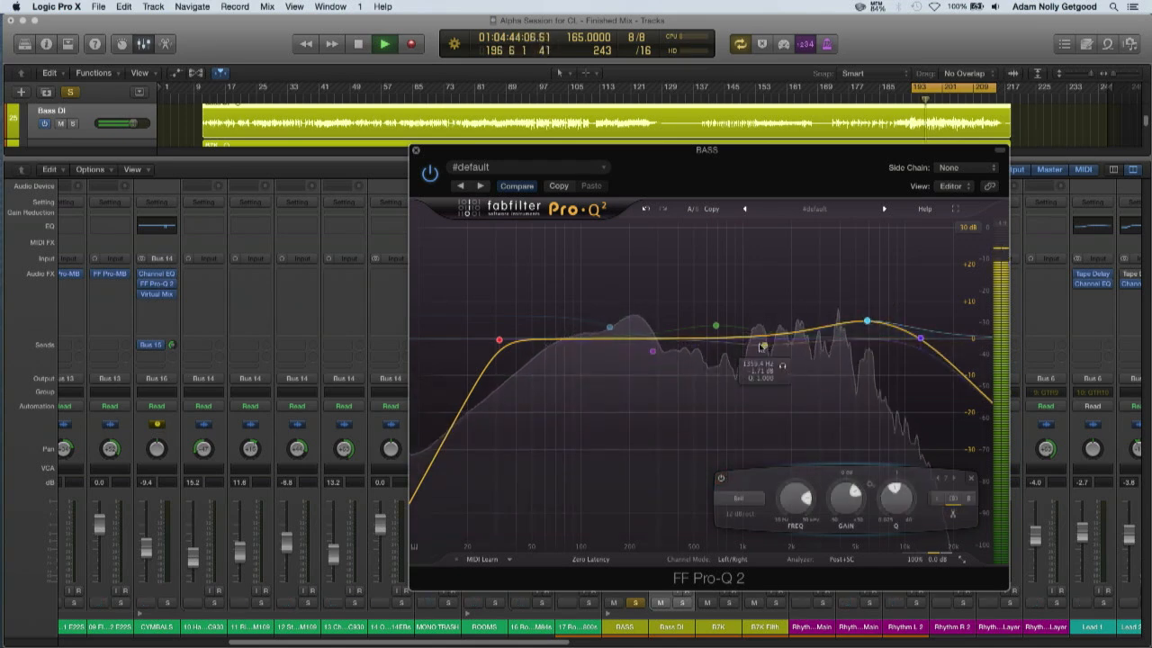
{"action": "left_click", "coordinate": [765, 344]}
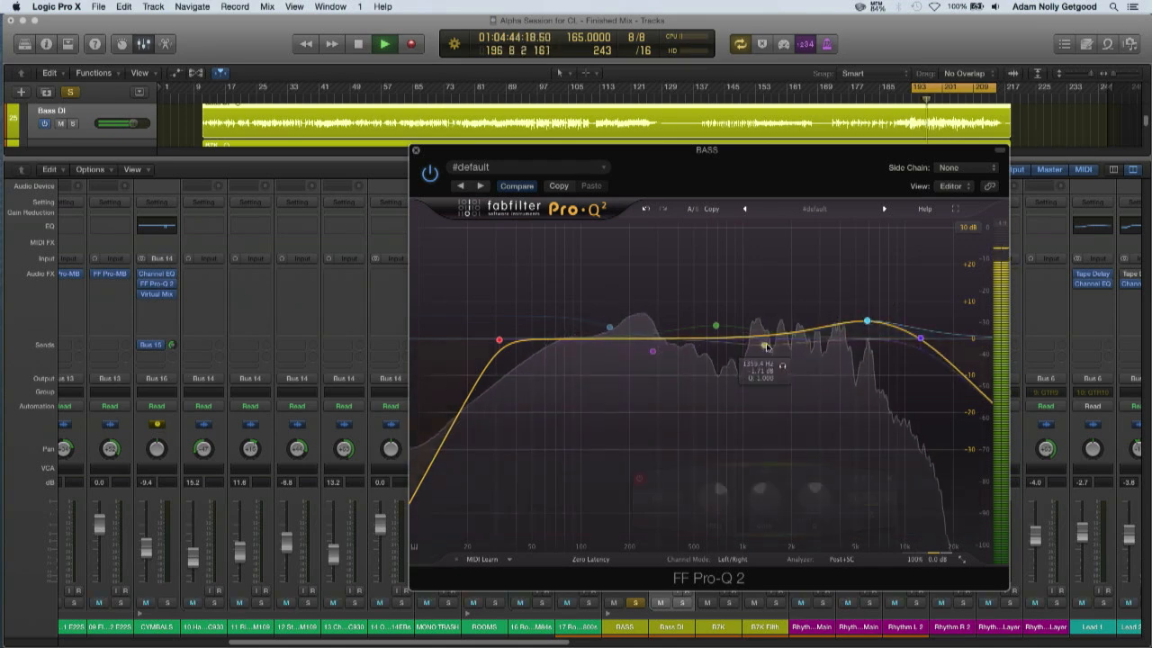
{"action": "left_click", "coordinate": [638, 478]}
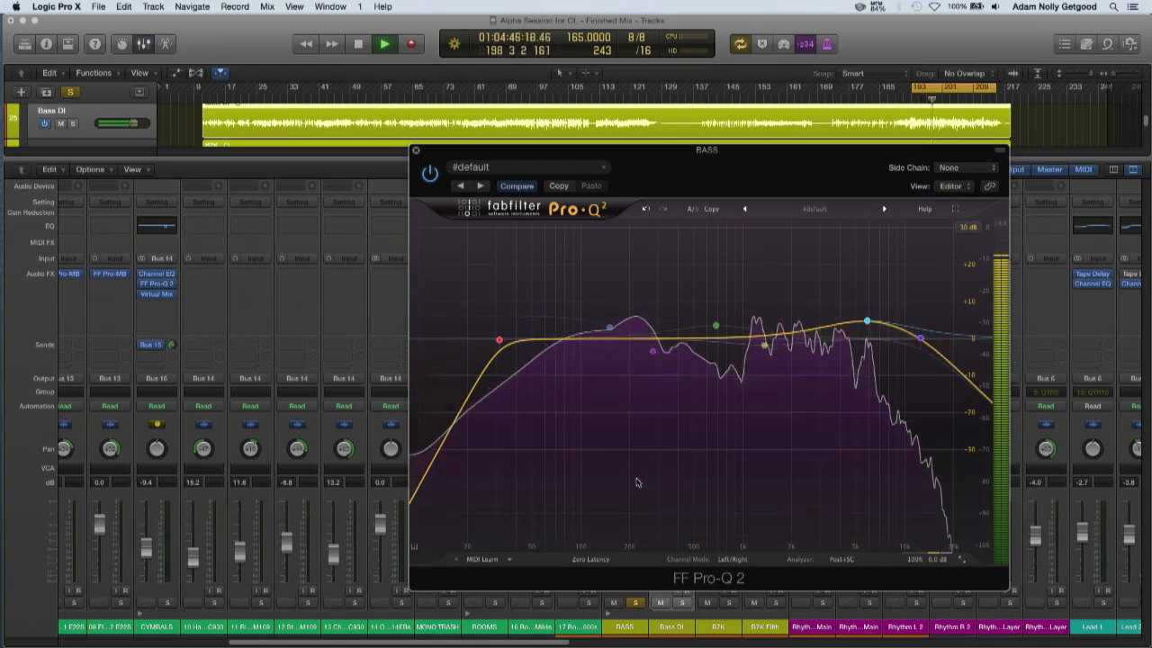
{"action": "left_click", "coordinate": [764, 345]}
{"action": "left_click", "coordinate": [639, 479]}
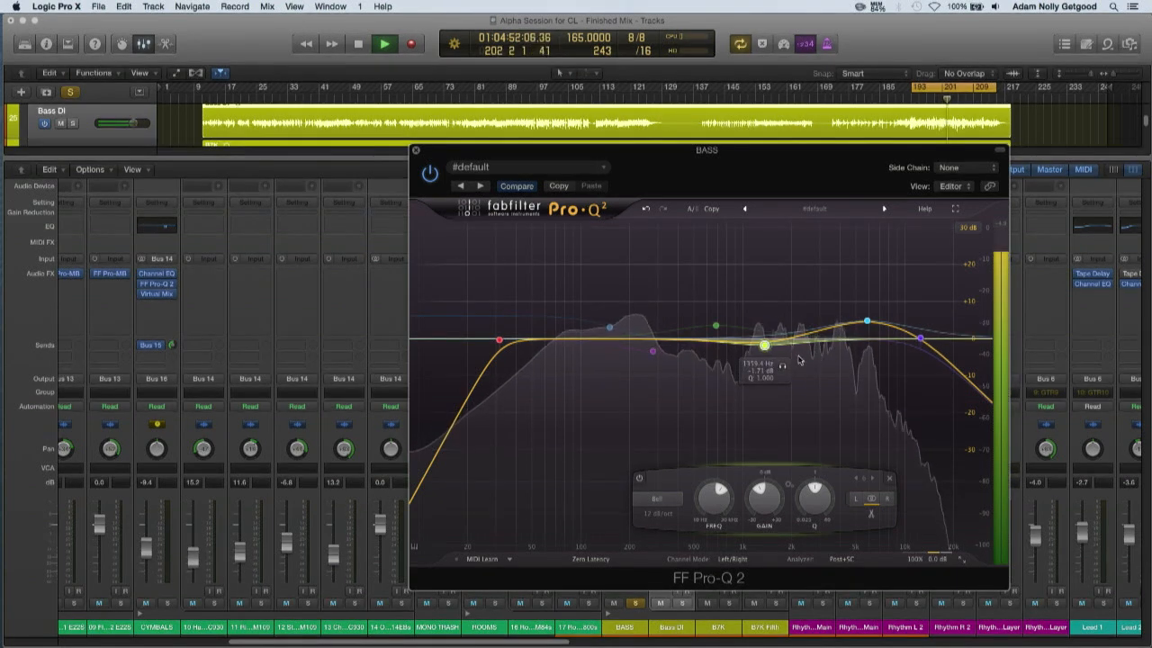
{"action": "key", "text": "space"}
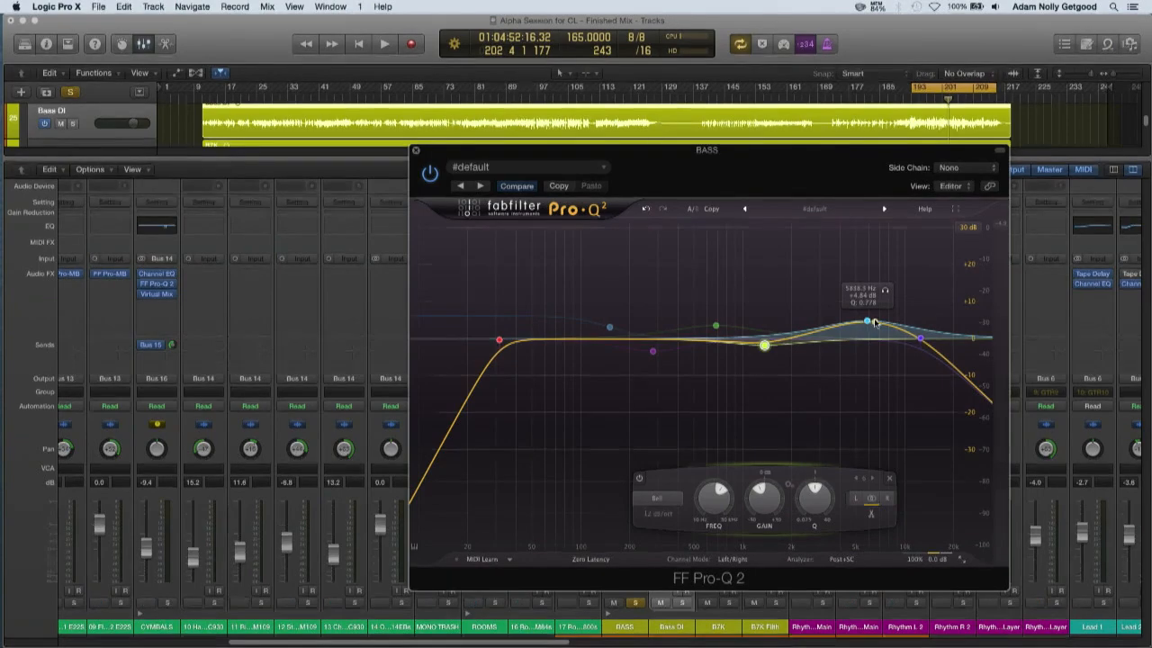
{"action": "left_click_drag", "start_coordinate": [845, 324], "coordinate": [877, 327]}
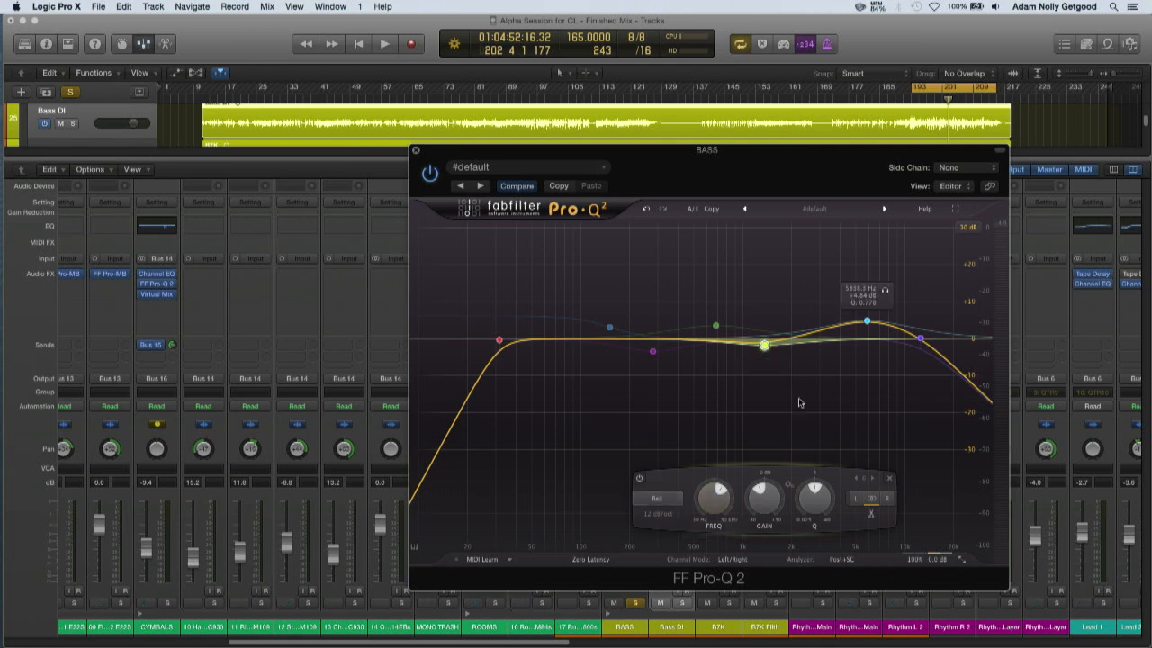
During bass playback, exaggerate the 1.36 kHz bell band to about +9.8 dB, return it to a cut of about 2 dB, and stop
{"action": "key", "text": "space"}
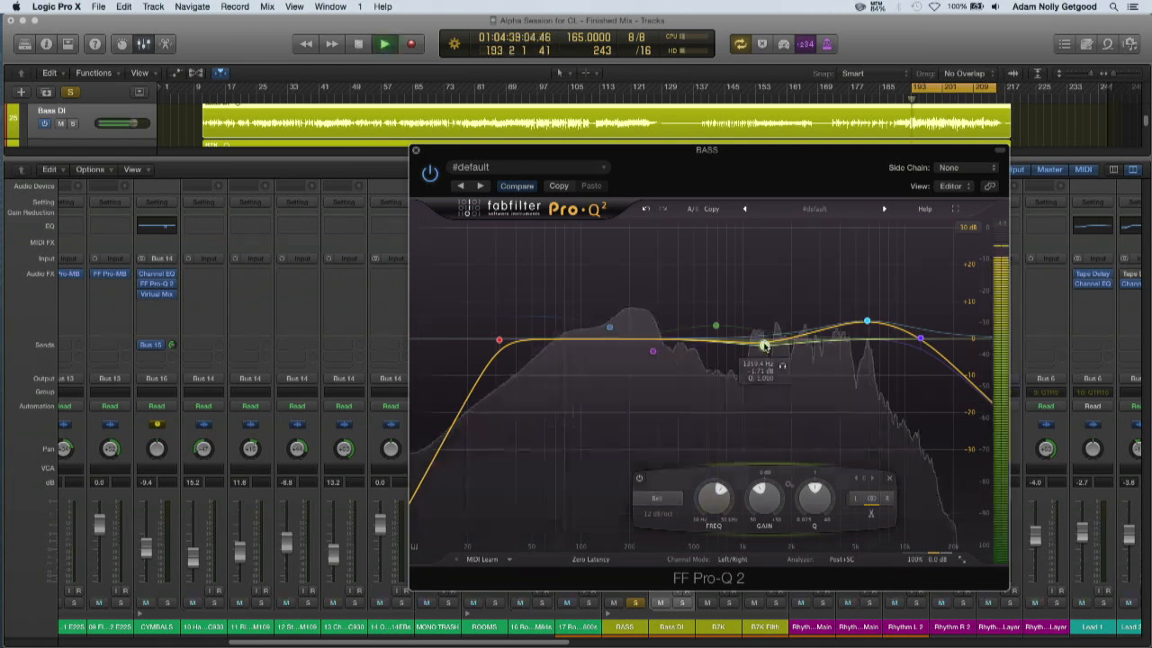
{"action": "left_click_drag", "start_coordinate": [764, 498], "coordinate": [754, 433]}
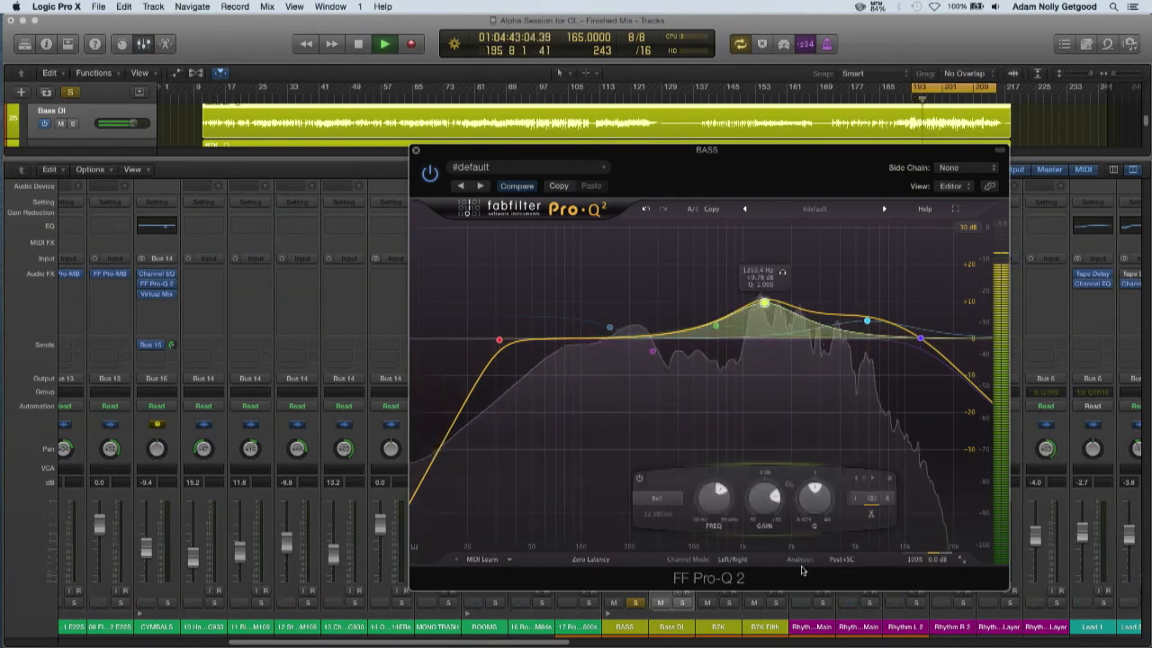
{"action": "left_click_drag", "start_coordinate": [764, 498], "coordinate": [770, 535]}
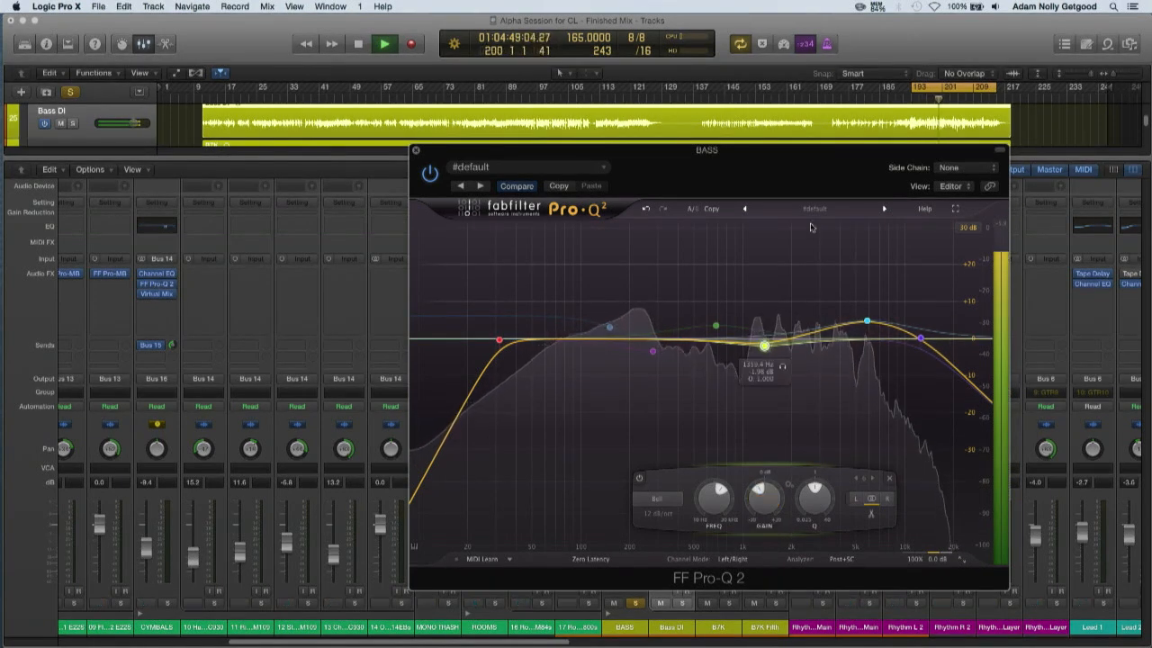
{"action": "key", "text": "space"}
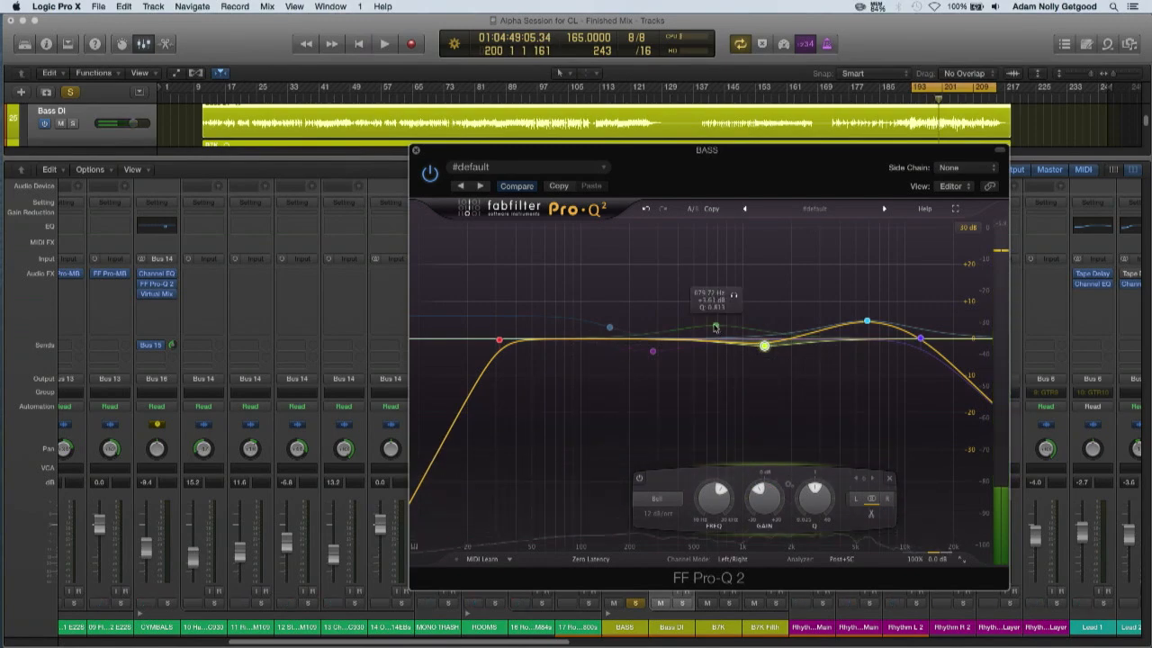
Enable the bell band near 680 Hz and adjust its boost to about 5.7 dB, auditioning the looped bass before stopping playback
{"action": "left_click_drag", "start_coordinate": [716, 328], "coordinate": [715, 315]}
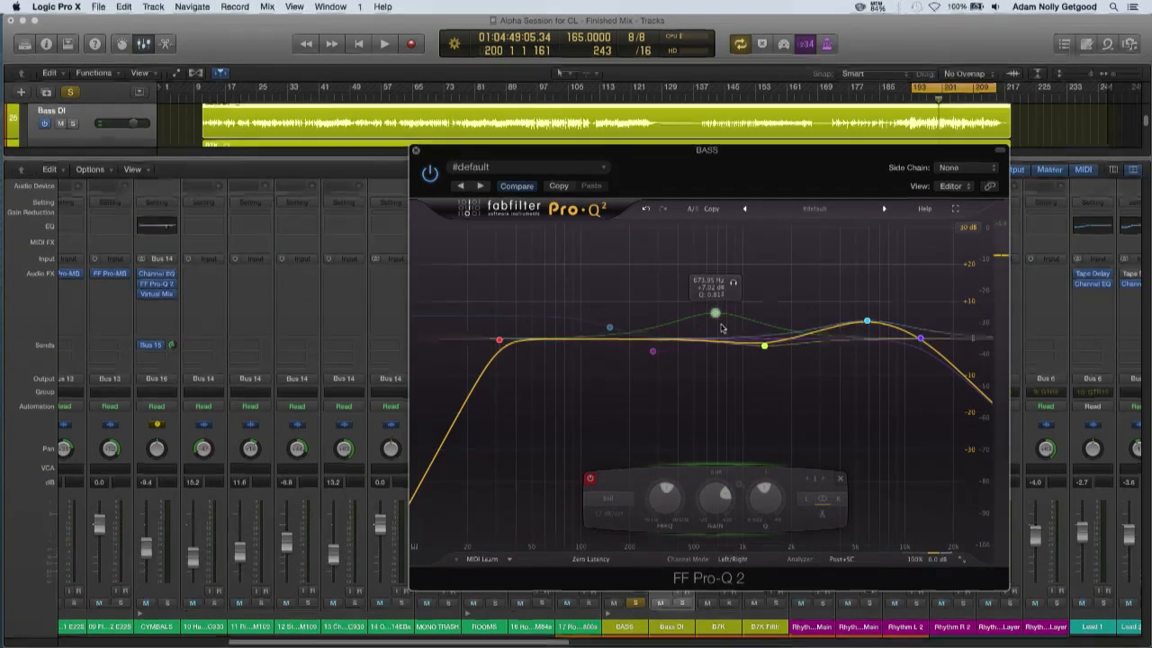
{"action": "left_click", "coordinate": [591, 479]}
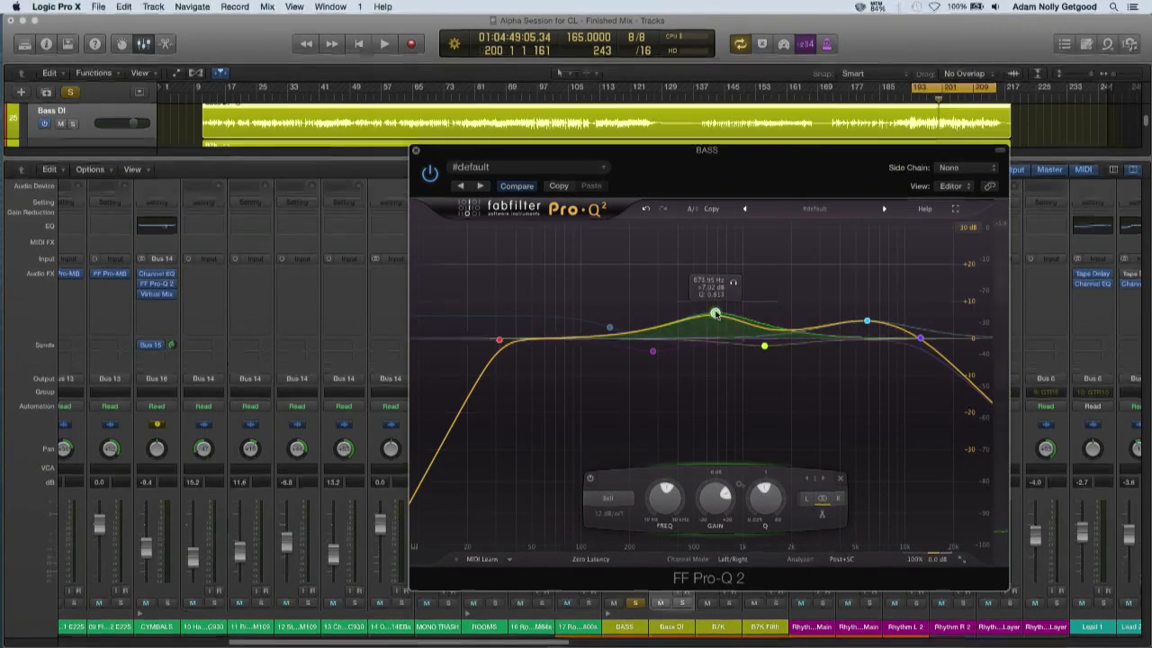
{"action": "left_click_drag", "start_coordinate": [714, 314], "coordinate": [714, 316]}
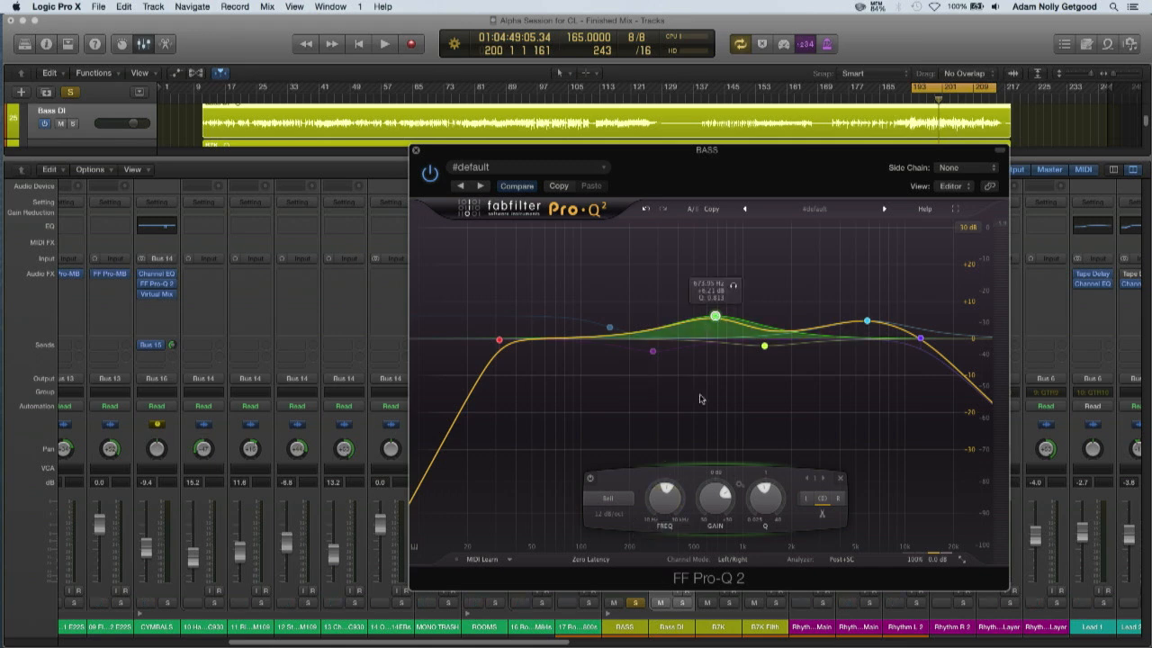
{"action": "mouse_move", "coordinate": [716, 322]}
{"action": "left_mouse_down"}
{"action": "mouse_move", "coordinate": [719, 348]}
{"action": "mouse_move", "coordinate": [692, 337]}
{"action": "mouse_move", "coordinate": [714, 306]}
{"action": "mouse_move", "coordinate": [710, 250]}
{"action": "mouse_move", "coordinate": [713, 336]}
{"action": "left_mouse_up"}
{"action": "key", "text": "space"}
{"action": "left_click_drag", "start_coordinate": [712, 324], "coordinate": [715, 318]}
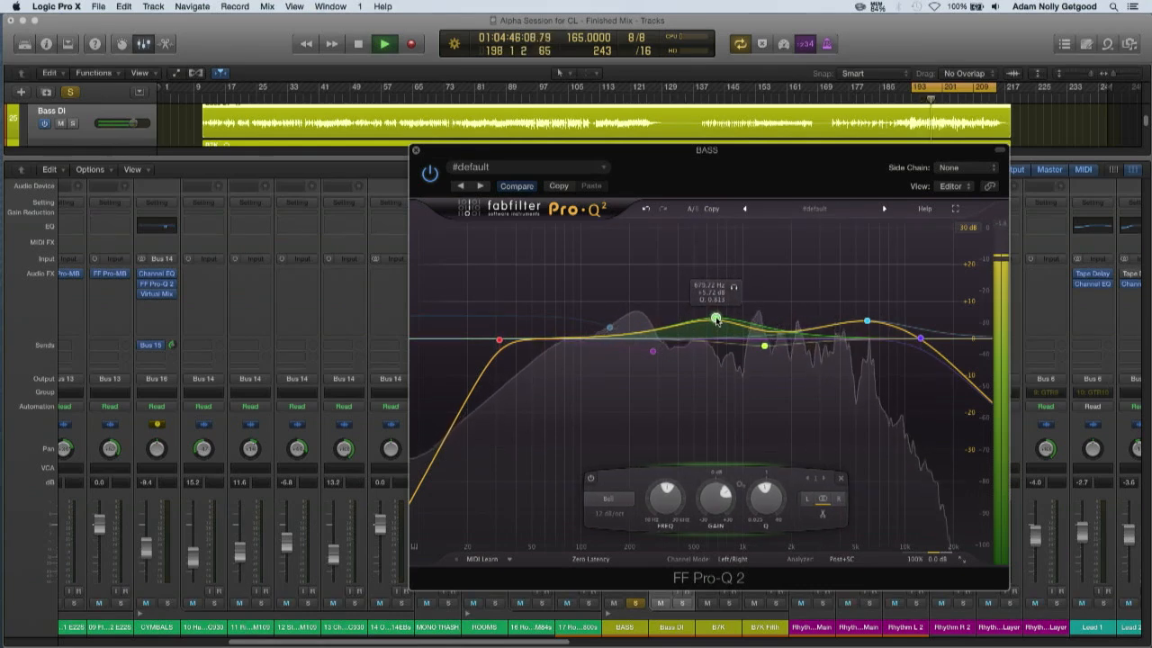
{"action": "key", "text": "space"}
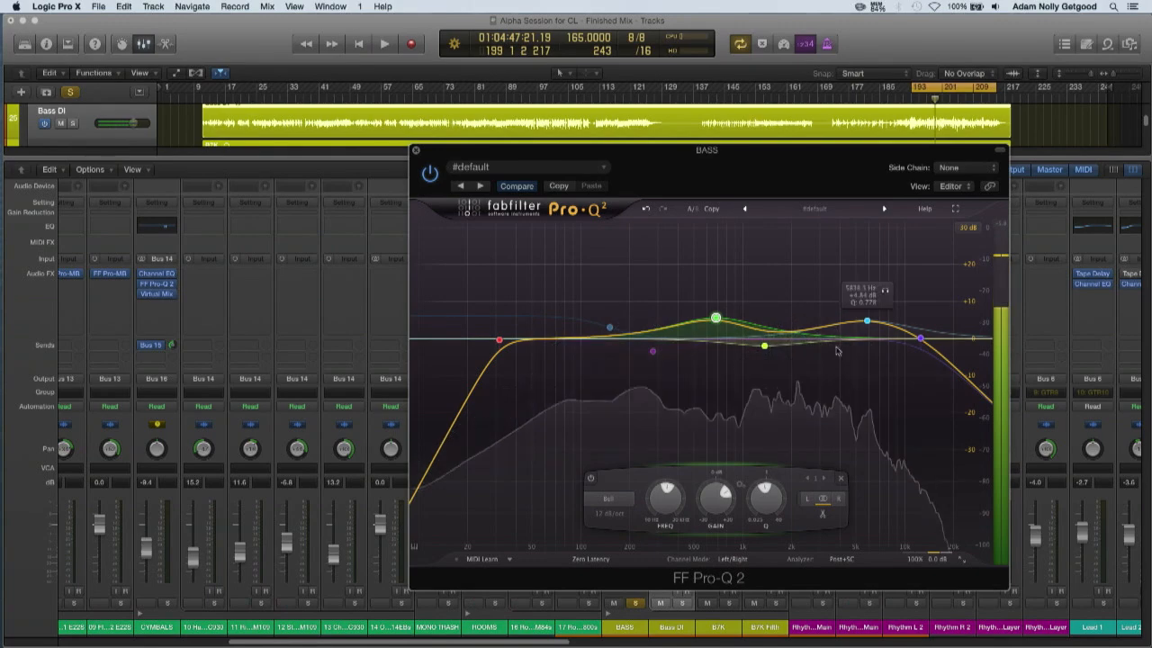
Re-enable the low-mid bell cut near 279 Hz while playing the bass, then stop playback
{"action": "left_click", "coordinate": [629, 351]}
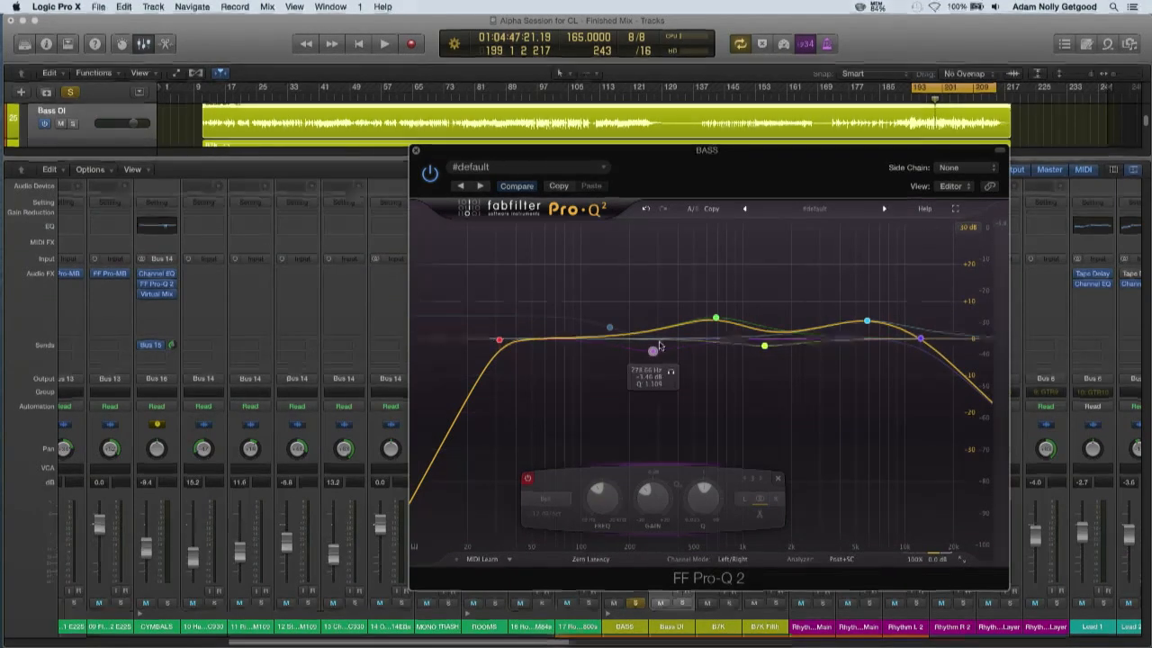
{"action": "key", "text": "space"}
{"action": "left_click", "coordinate": [527, 480]}
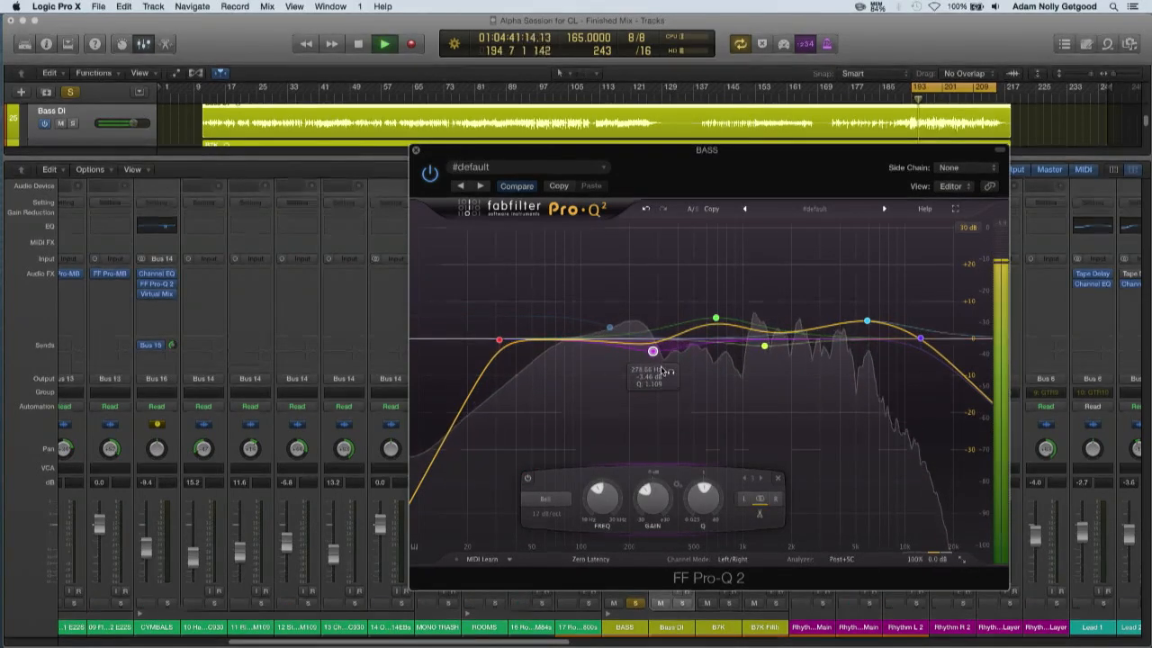
{"action": "key", "text": "space"}
Re-enable the low shelf boost near 150 Hz, audition the bass with it, and stop playback
{"action": "left_click", "coordinate": [610, 329]}
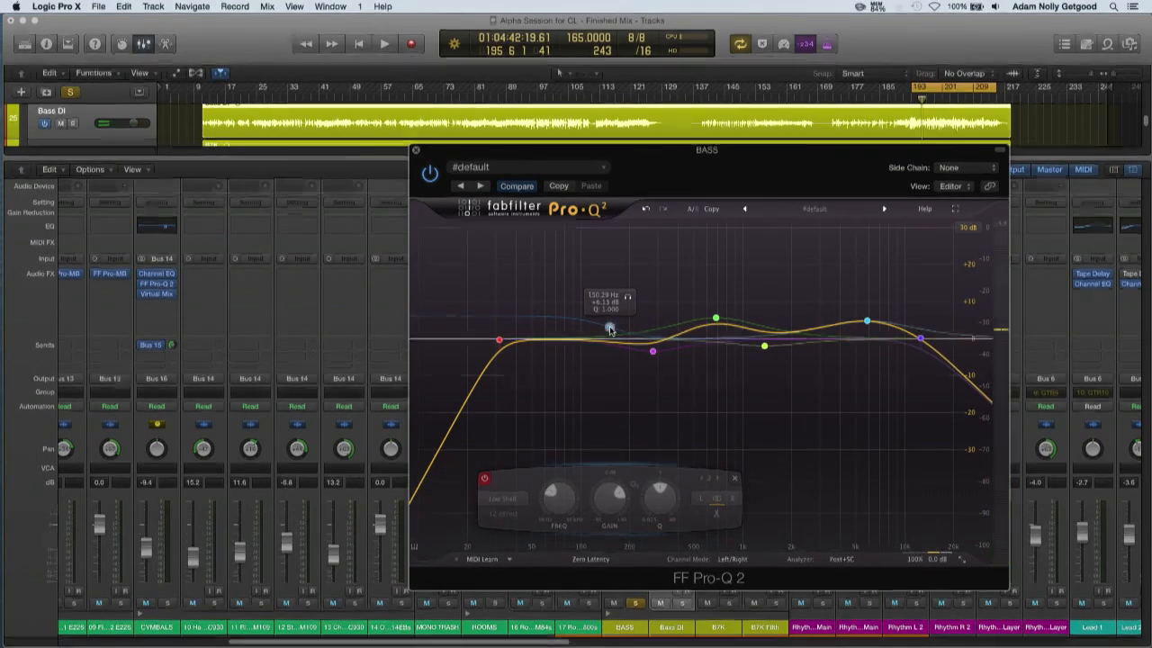
{"action": "left_click", "coordinate": [483, 476]}
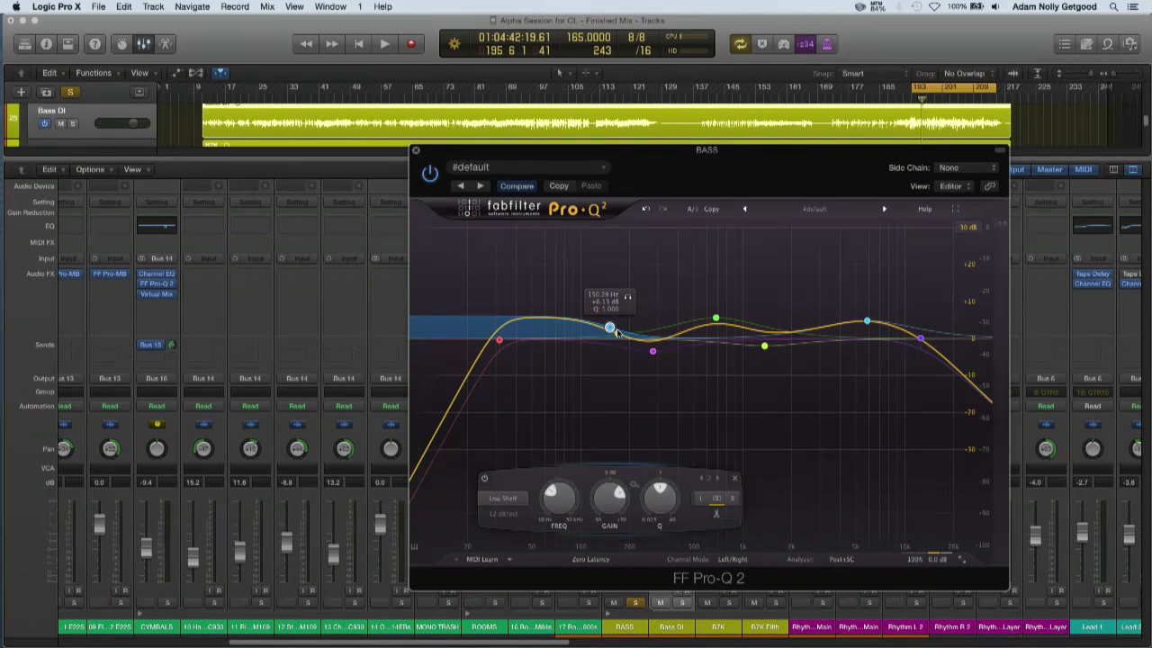
{"action": "key", "text": "space"}
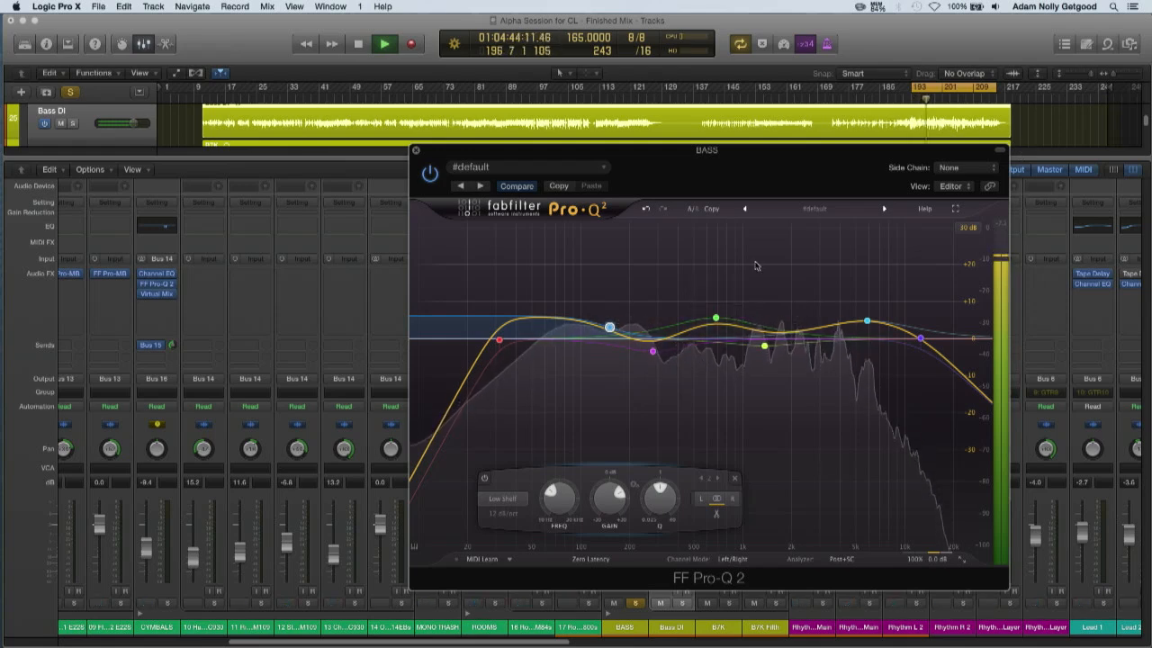
{"action": "key", "text": "space"}
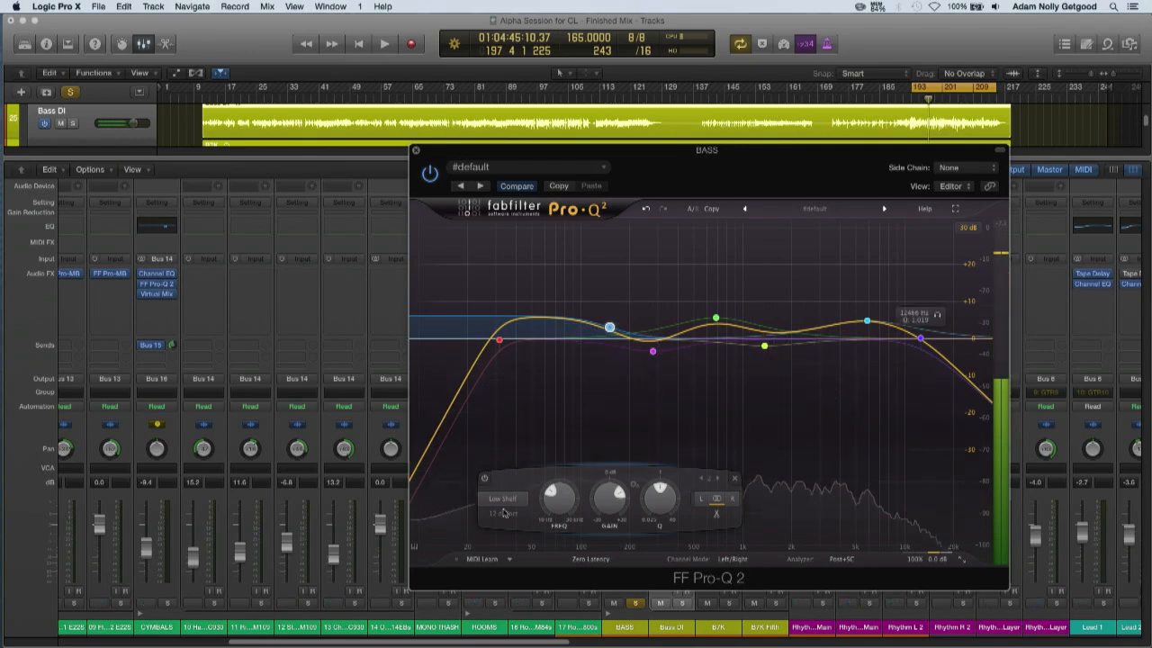
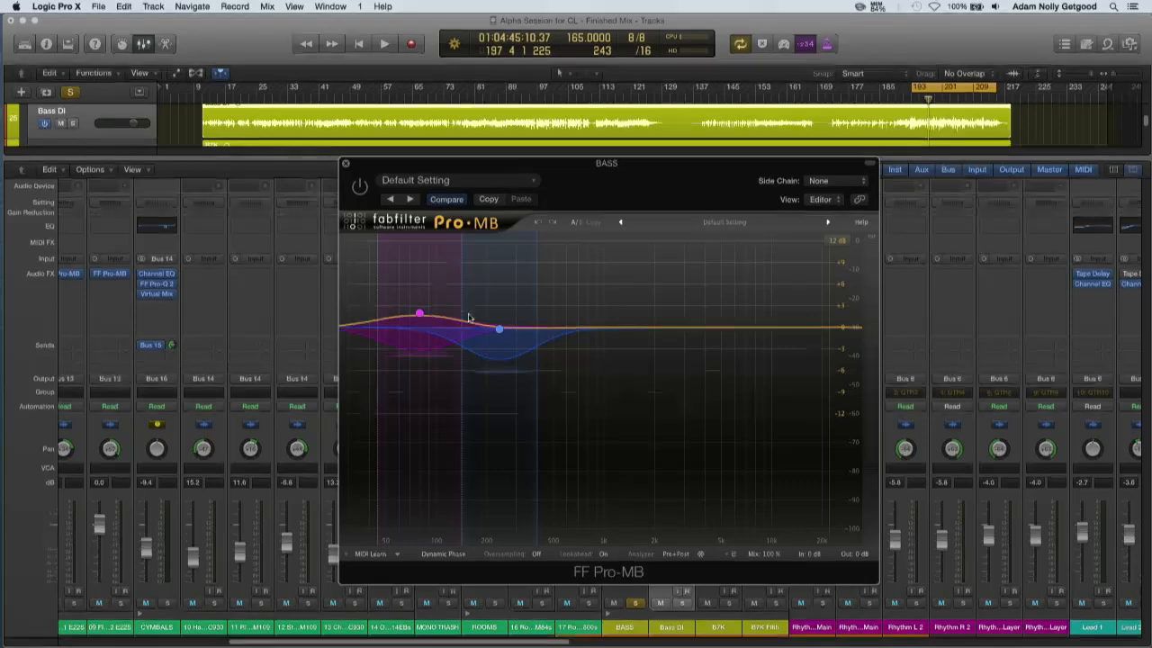
Examine the two Pro-MB bands on the bass bus and their crossover, selecting the lowest band
{"action": "mouse_move", "coordinate": [452, 270]}
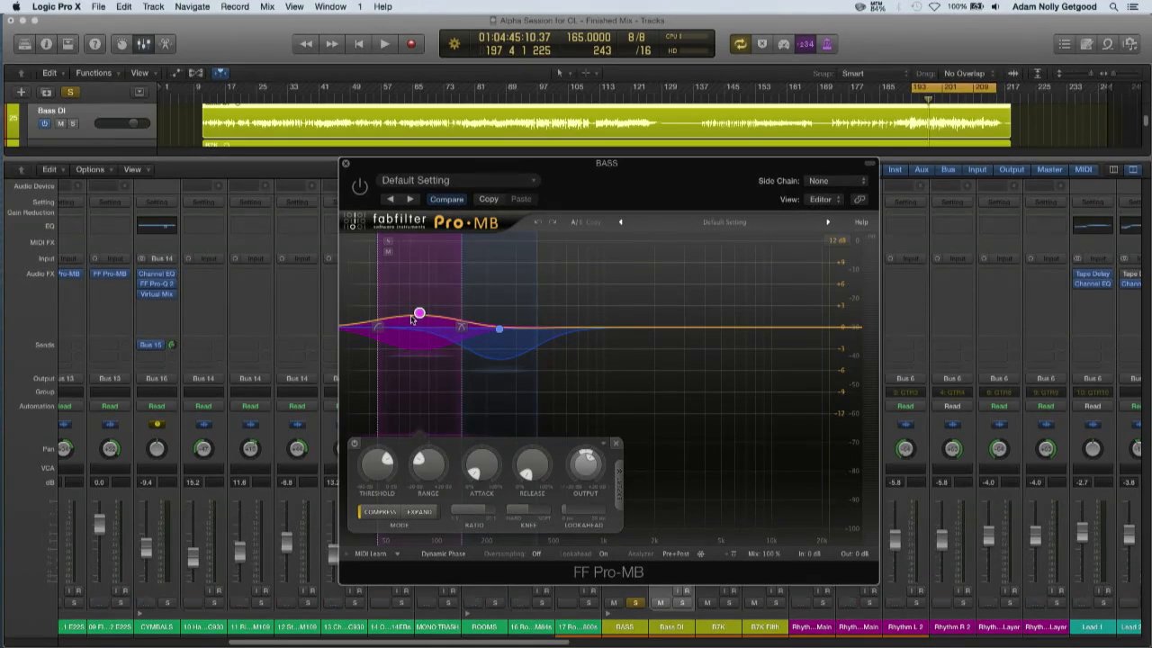
{"action": "mouse_move", "coordinate": [417, 318]}
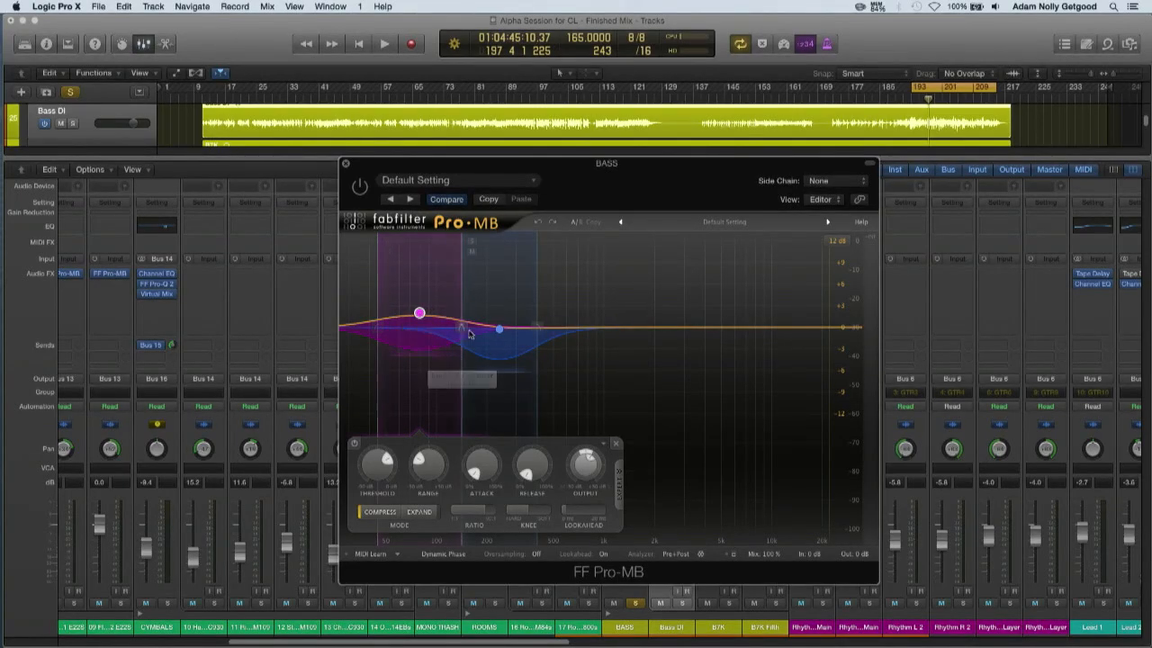
{"action": "mouse_move", "coordinate": [455, 330]}
{"action": "left_click_drag", "start_coordinate": [454, 330], "coordinate": [460, 331]}
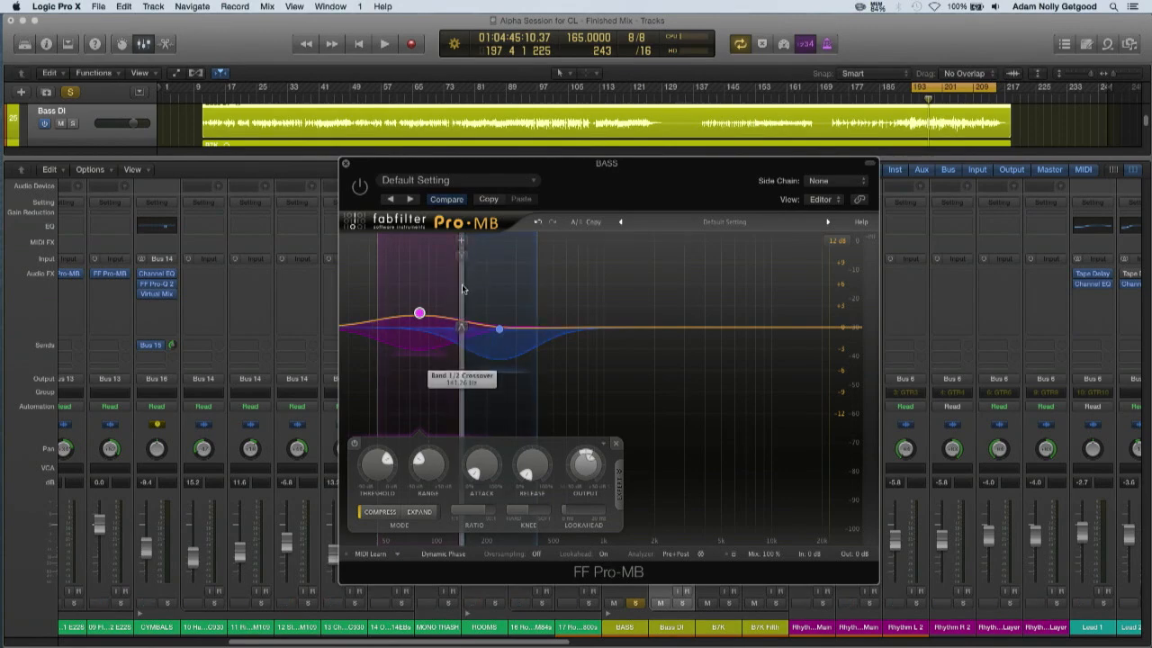
{"action": "mouse_move", "coordinate": [536, 289]}
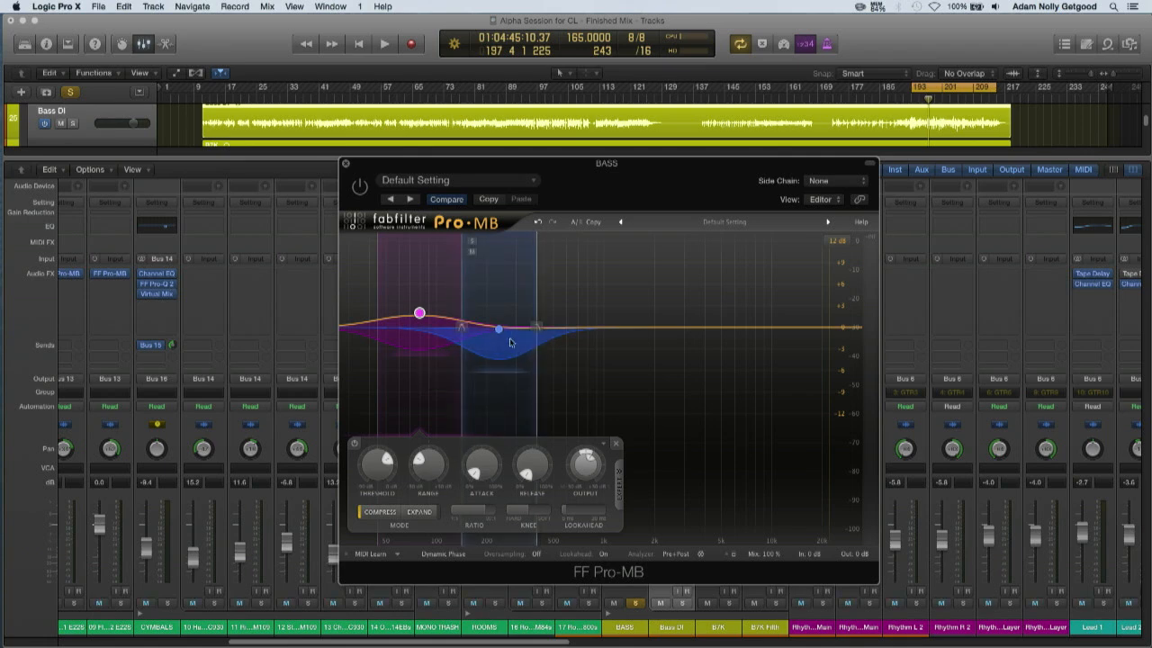
{"action": "mouse_move", "coordinate": [419, 311]}
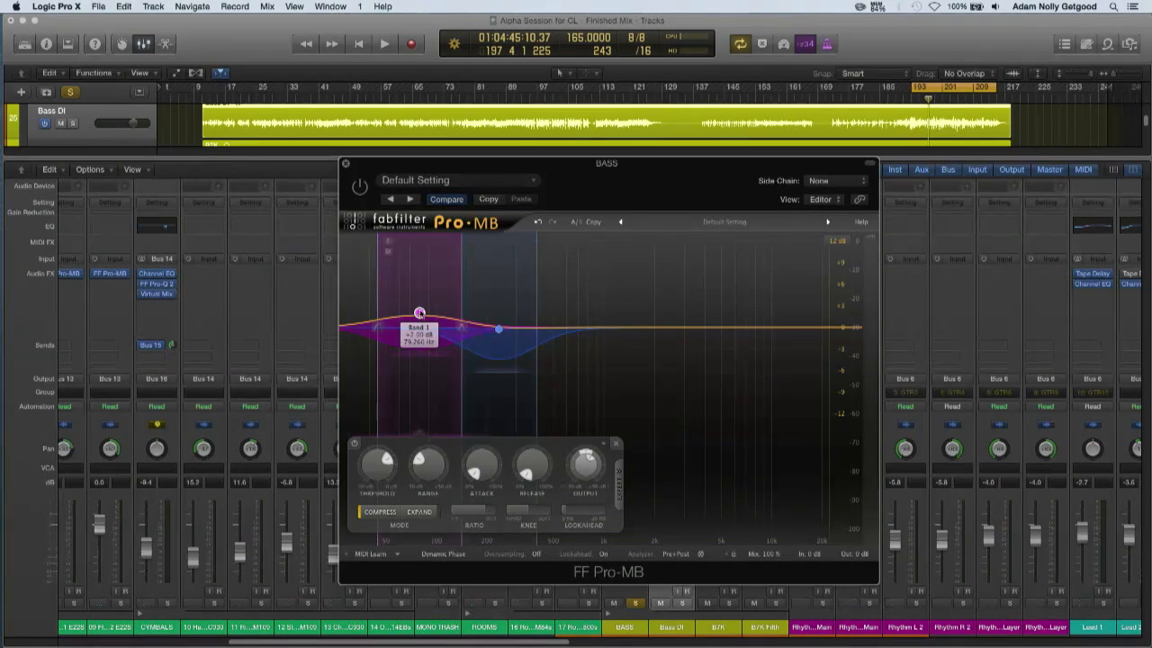
{"action": "left_click", "coordinate": [420, 312]}
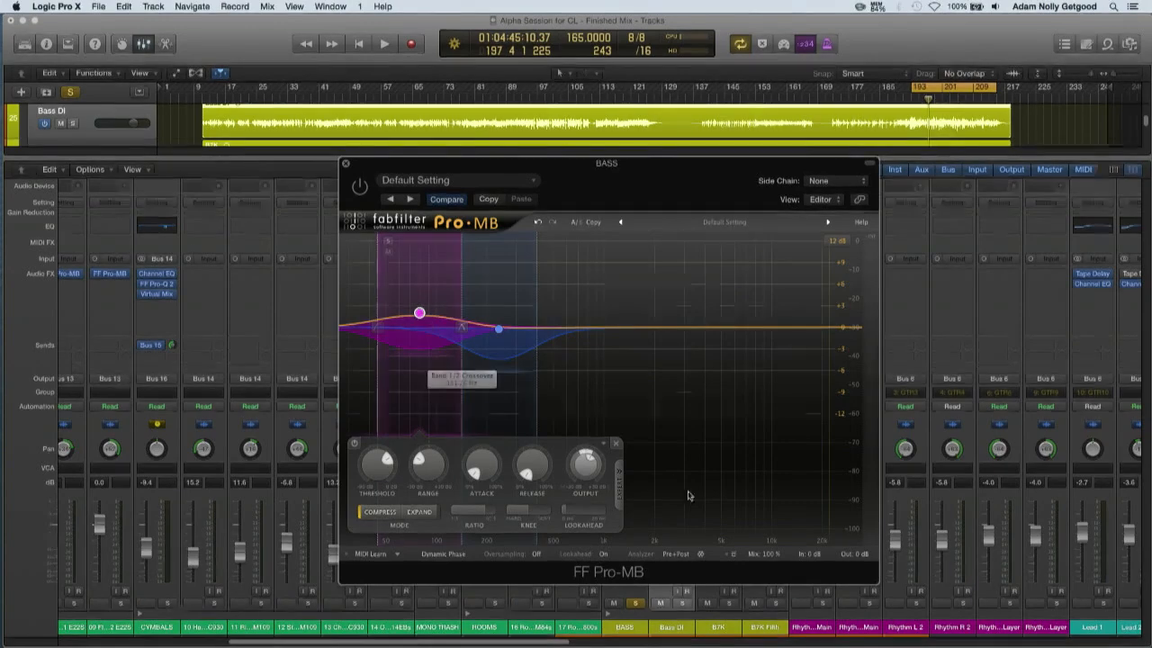
Solo the lowest Pro-MB band, enable the plug-in during bass playback, and inspect the band's ratio after stopping
{"action": "left_click", "coordinate": [388, 241]}
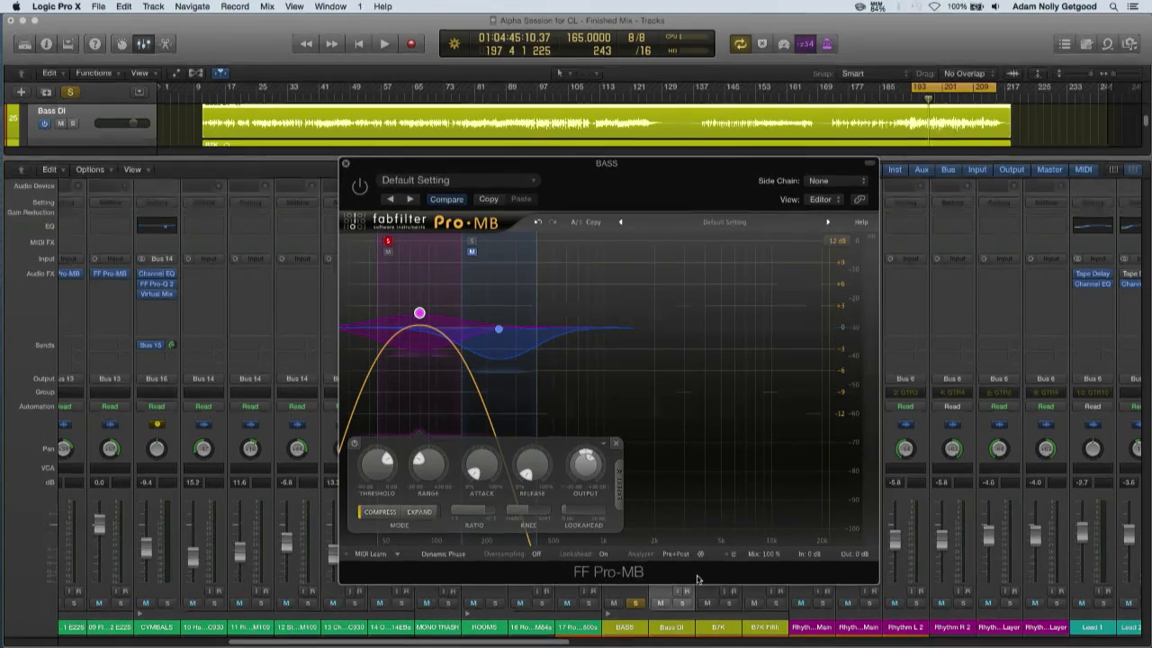
{"action": "key", "text": "space"}
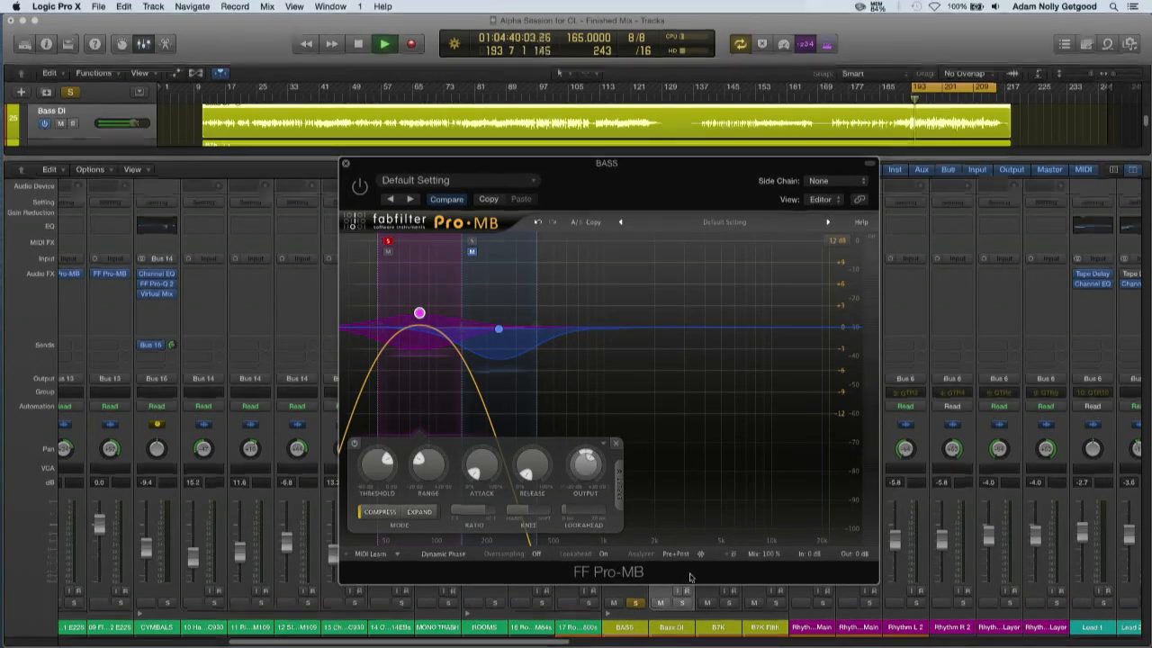
{"action": "key", "text": "space"}
{"action": "key", "text": "space"}
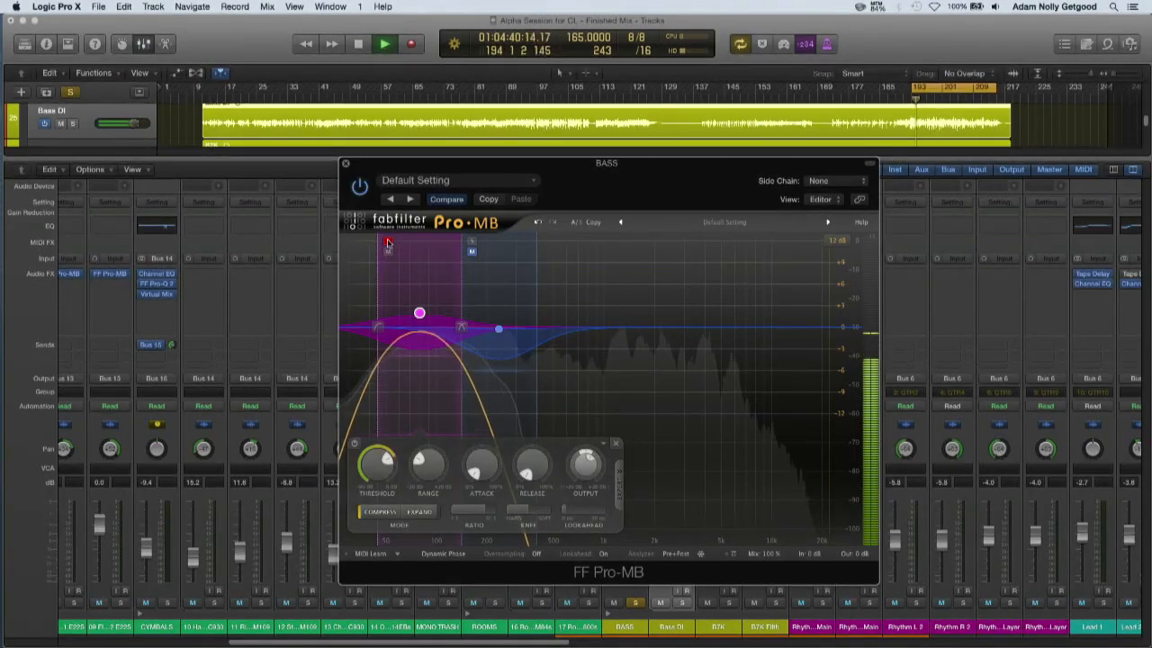
{"action": "mouse_move", "coordinate": [388, 243]}
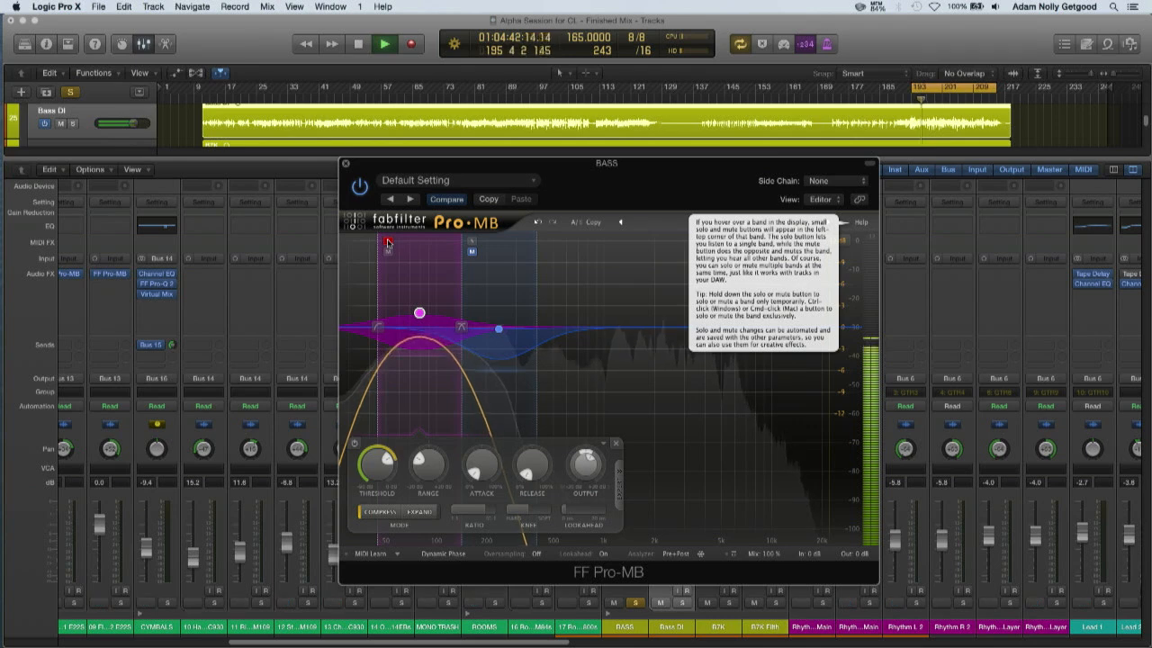
{"action": "key", "text": "space"}
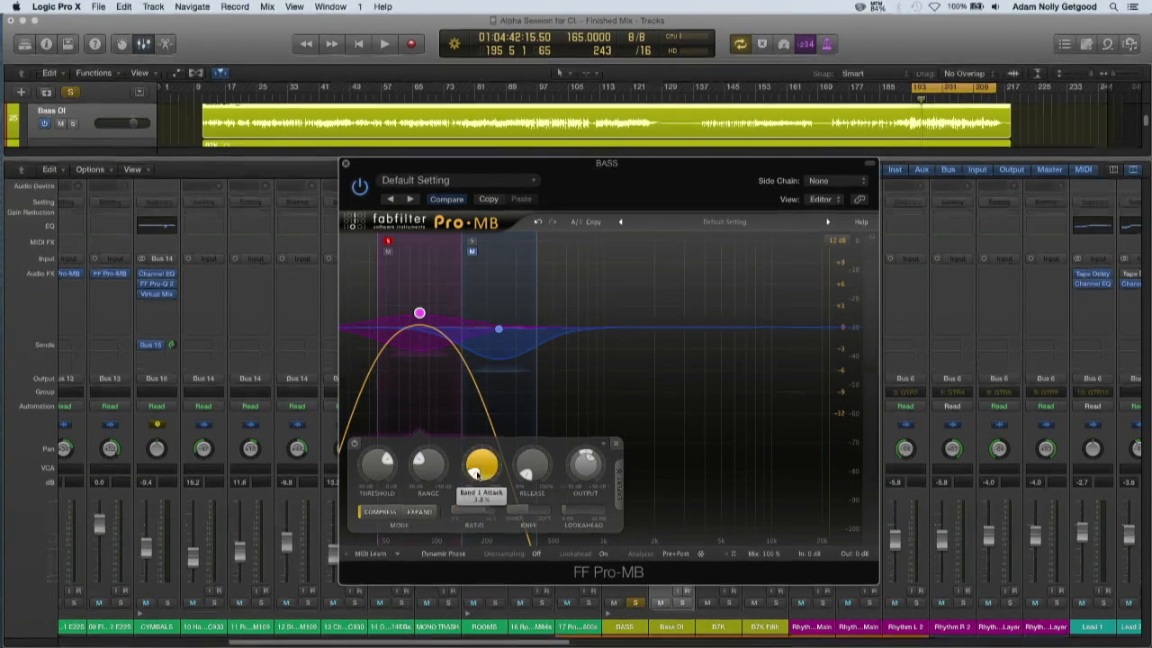
{"action": "double_click", "coordinate": [473, 527]}
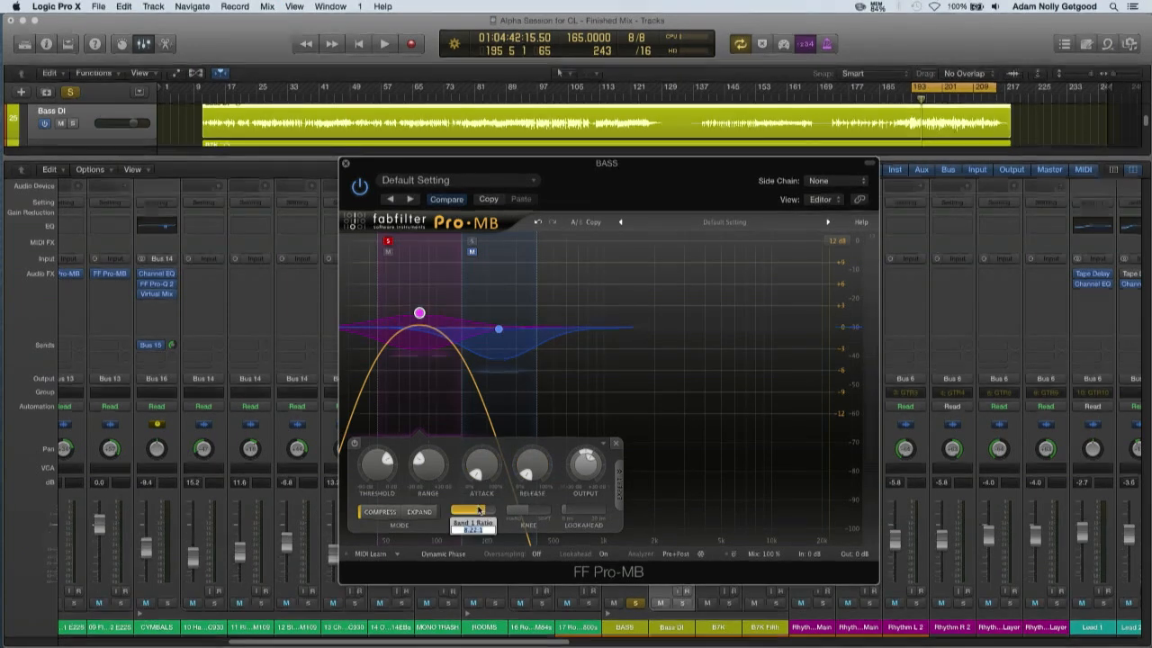
{"action": "left_click", "coordinate": [451, 448]}
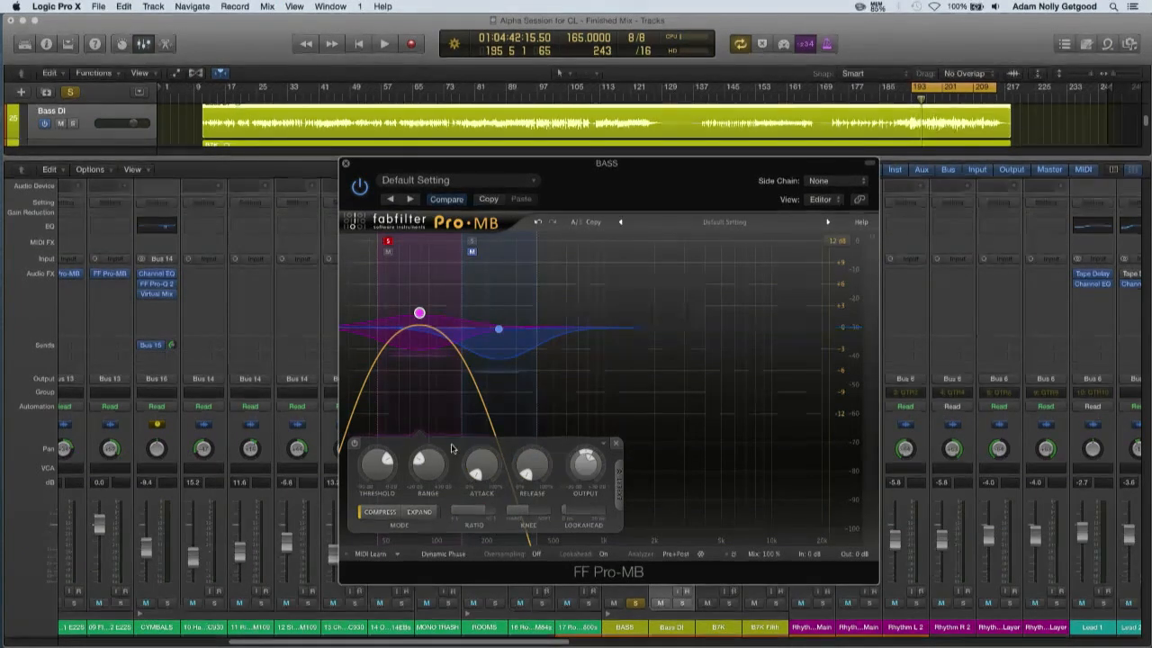
Switch the solo from the lowest Pro-MB band to the second band, audition it with the bass, and stop playback
{"action": "left_click", "coordinate": [388, 242]}
{"action": "left_click", "coordinate": [473, 242]}
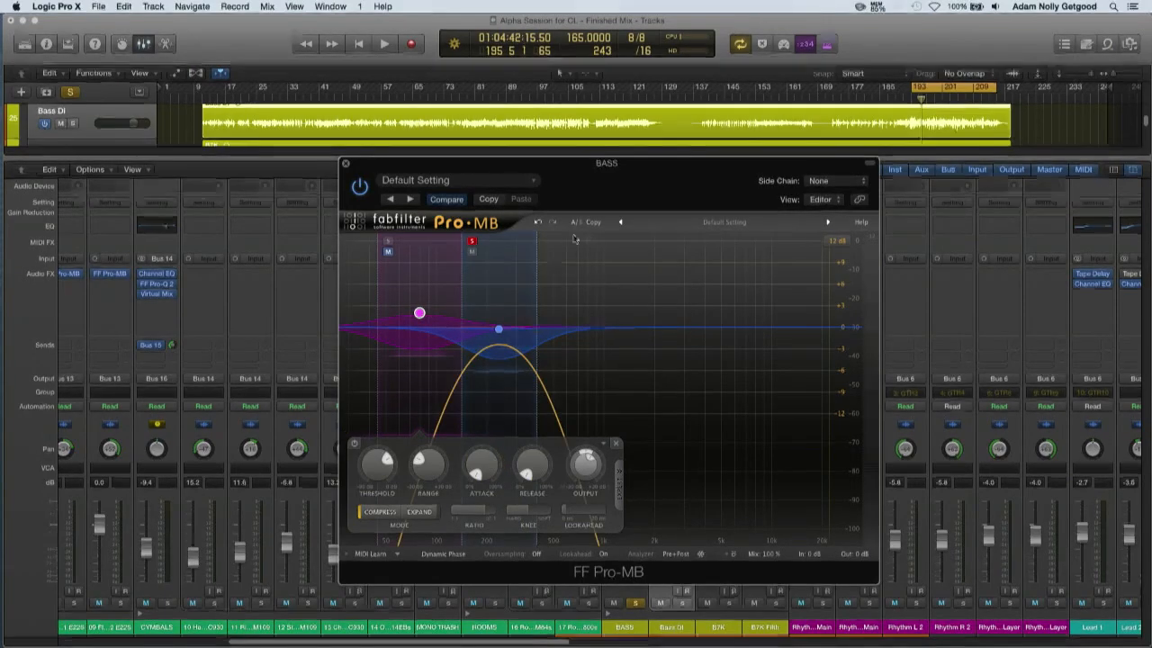
{"action": "key", "text": "space"}
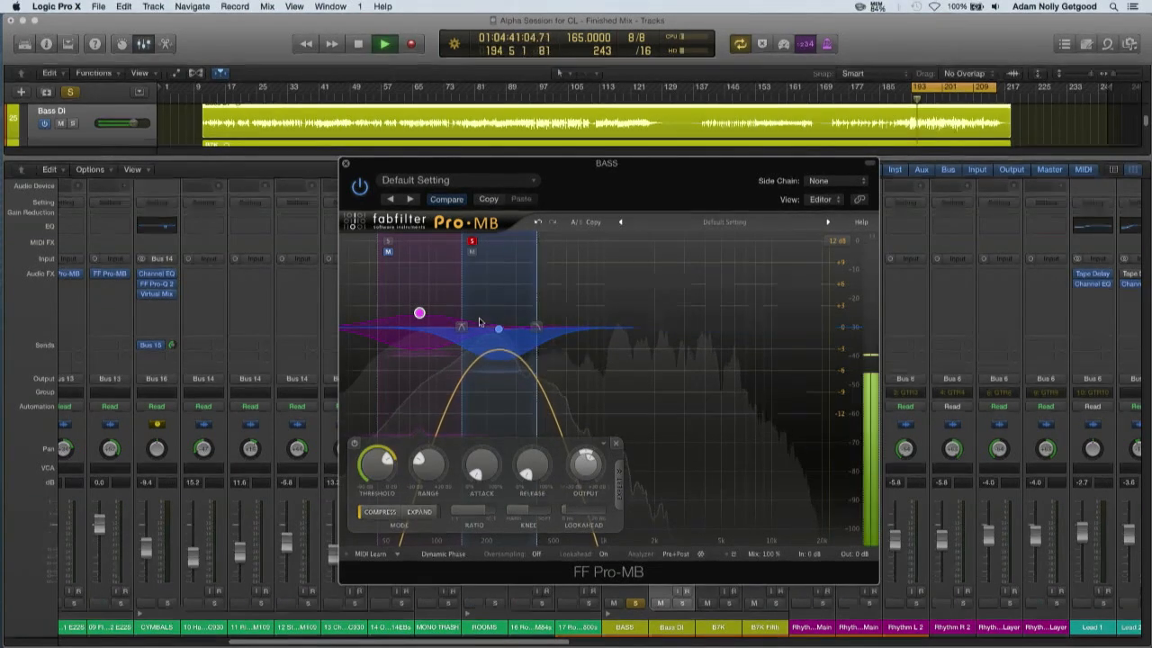
{"action": "key", "text": "space"}
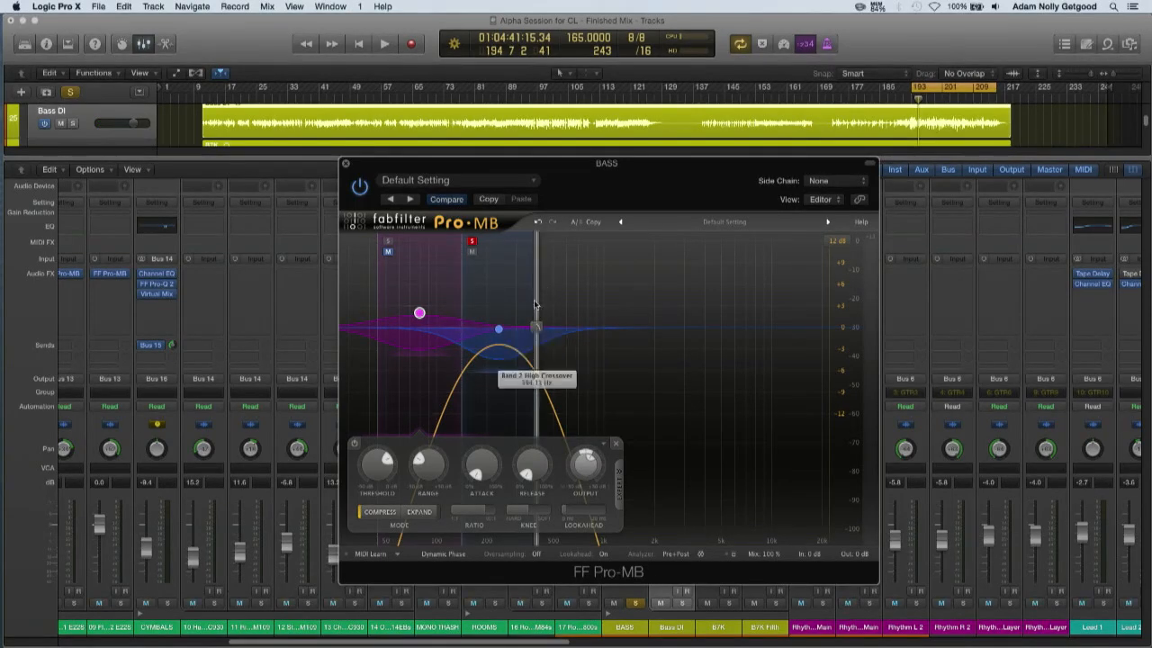
Lower band 2's high crossover frequency, leave both bands unsoloed, and close Pro-MB
{"action": "left_click_drag", "start_coordinate": [538, 298], "coordinate": [520, 307]}
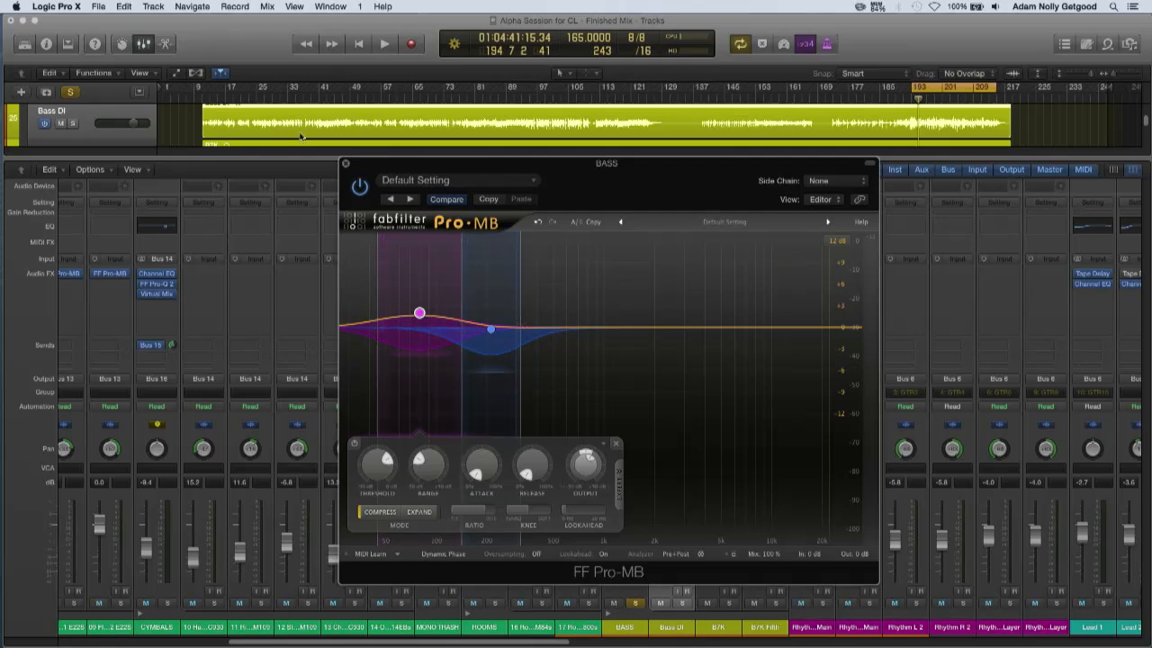
{"action": "left_click", "coordinate": [345, 165]}
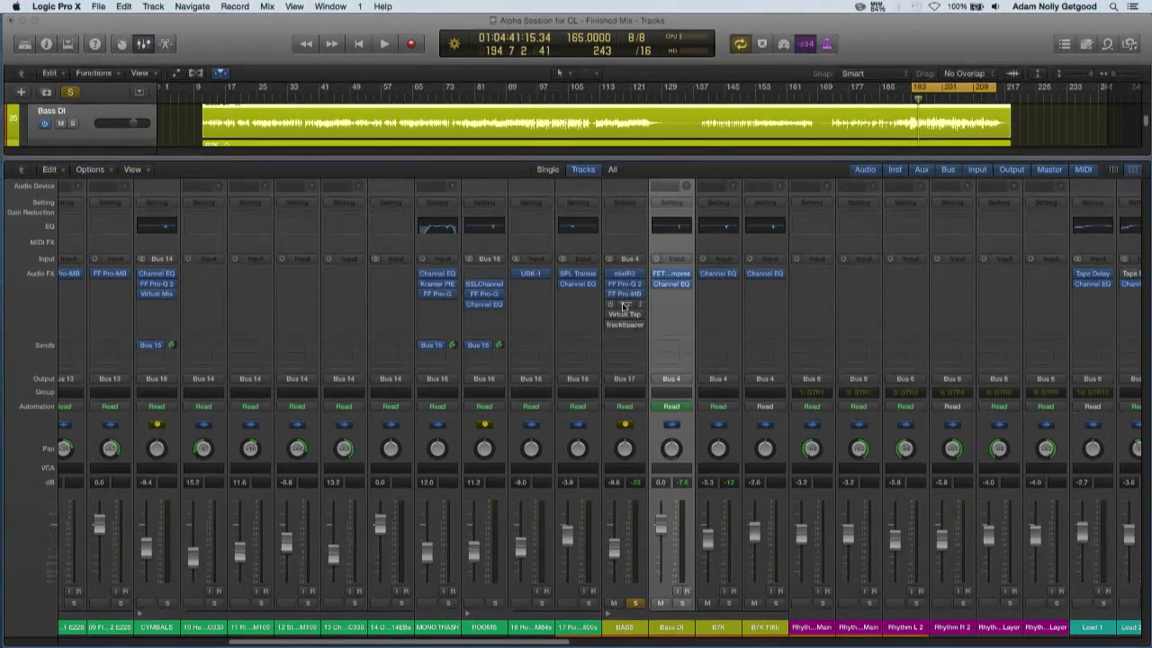
Open the L1 limiter on the bass bus, place its window over the middle of the mixer, enable it, and close it
{"action": "left_click", "coordinate": [624, 306]}
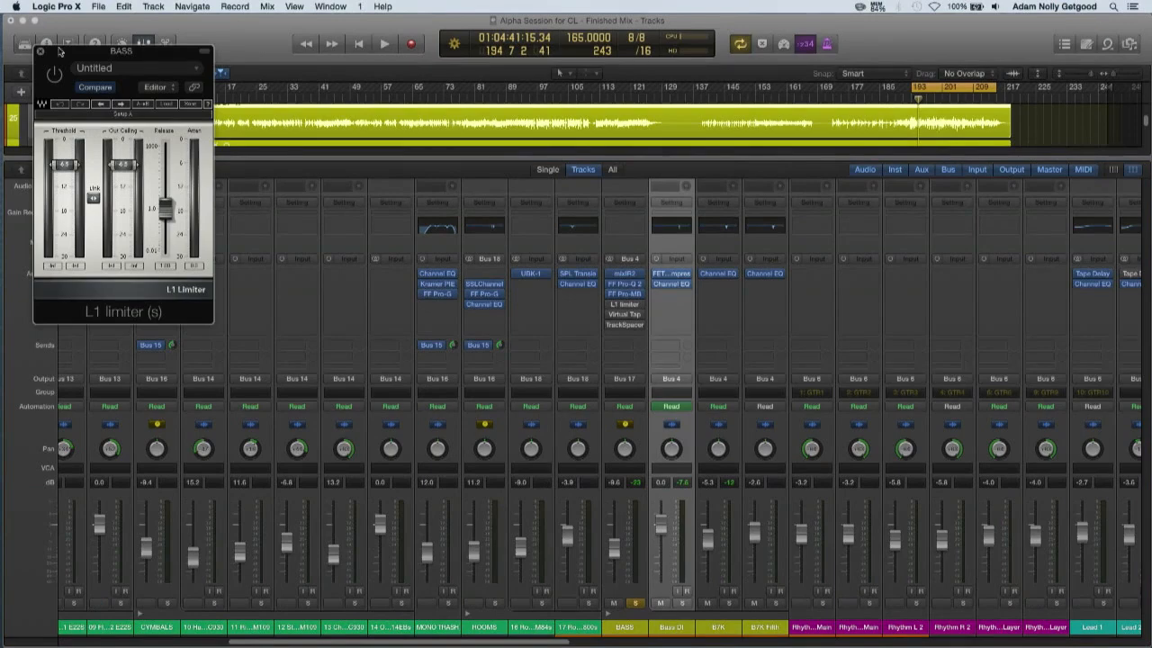
{"action": "left_click_drag", "start_coordinate": [59, 52], "coordinate": [425, 268]}
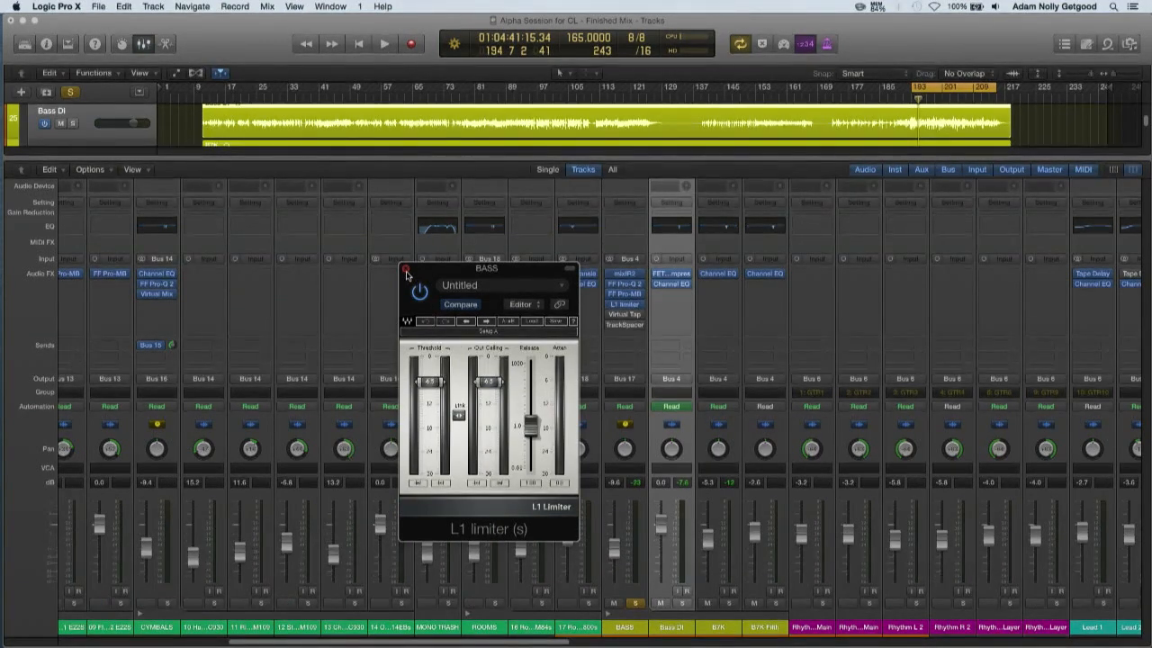
{"action": "left_click", "coordinate": [406, 272]}
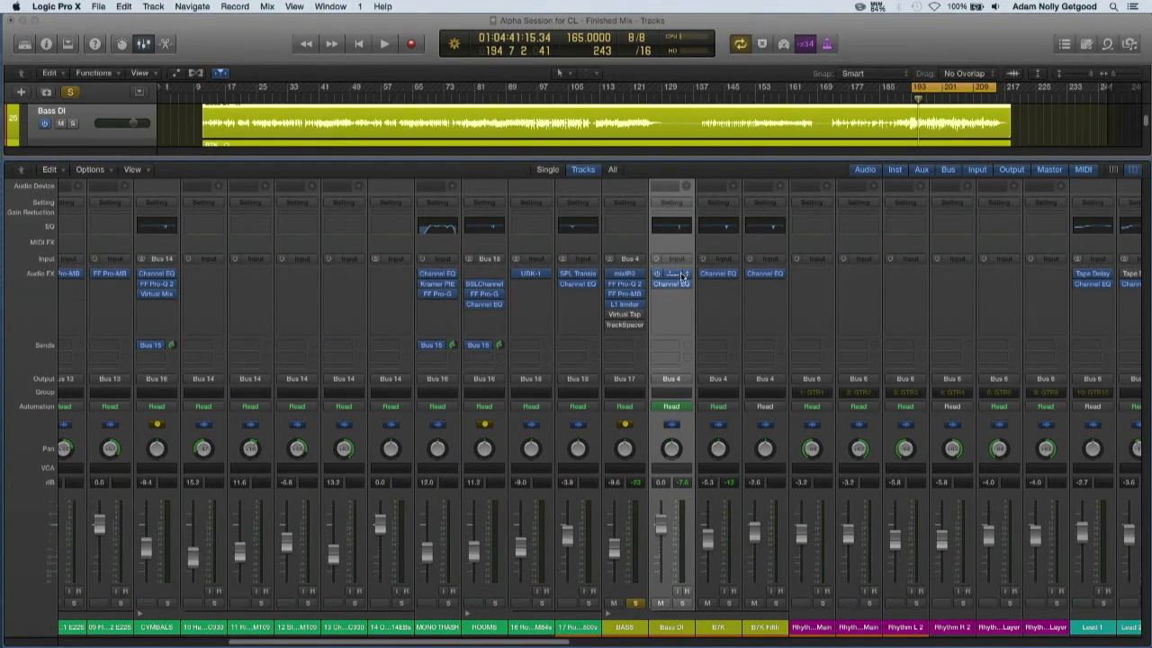
Reopen the bass L1 limiter and adjust its linked threshold and output ceiling while auditioning the bass, stopping playback at the end
{"action": "left_click", "coordinate": [624, 307]}
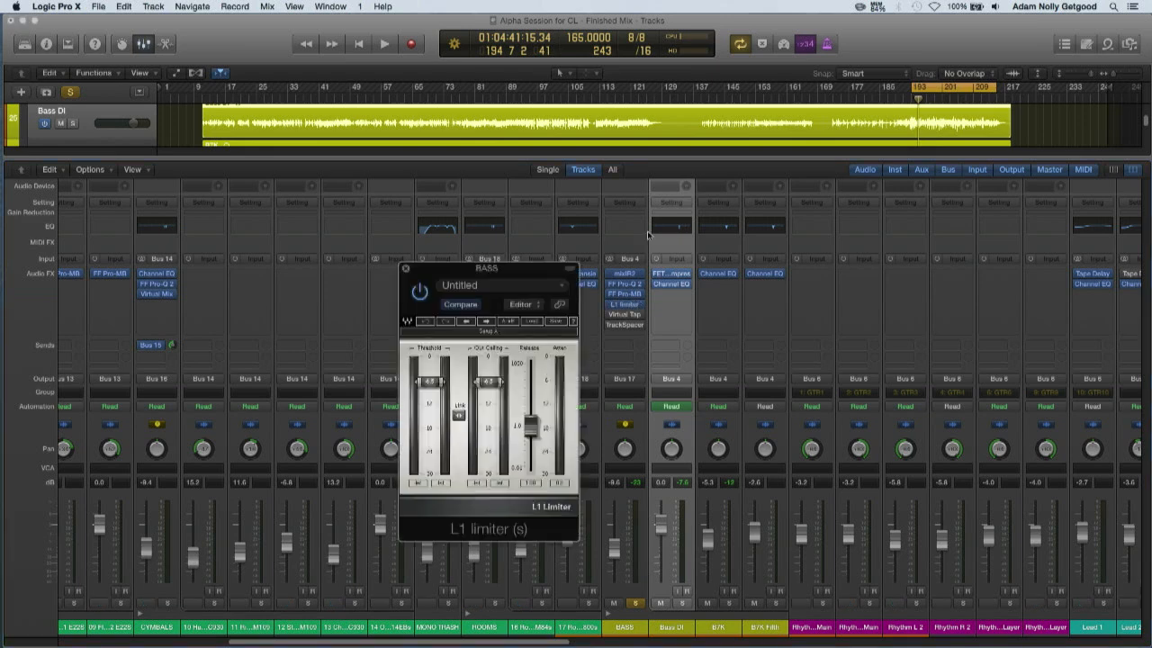
{"action": "left_click", "coordinate": [456, 415], "text": "alt"}
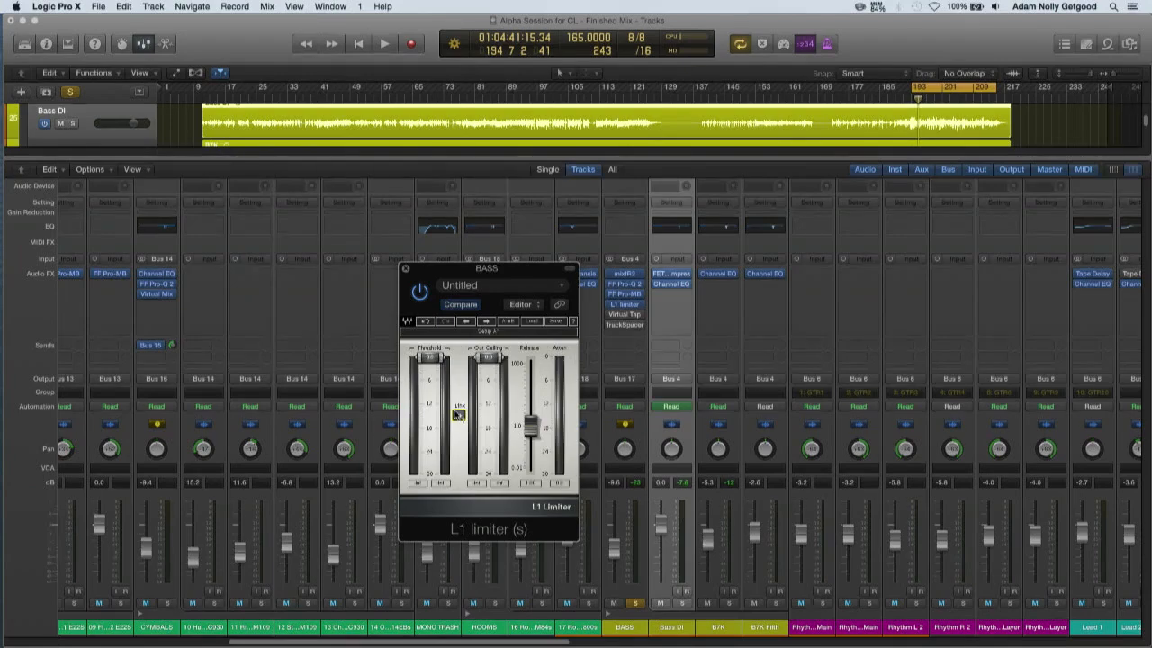
{"action": "key", "text": "space"}
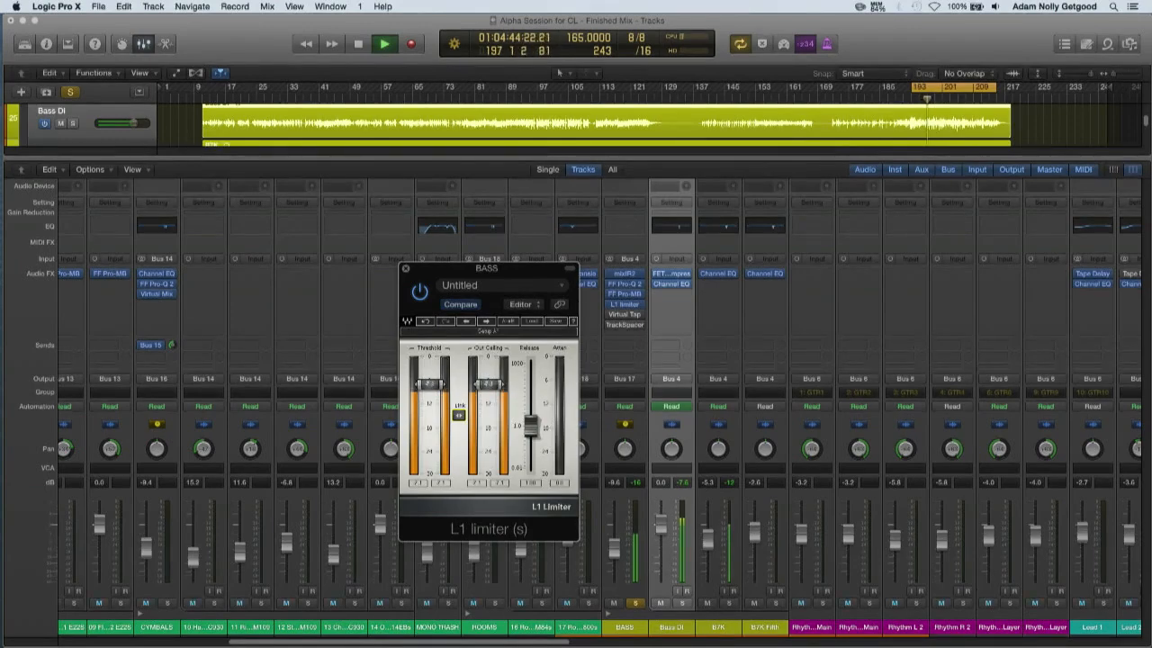
{"action": "key", "text": "space"}
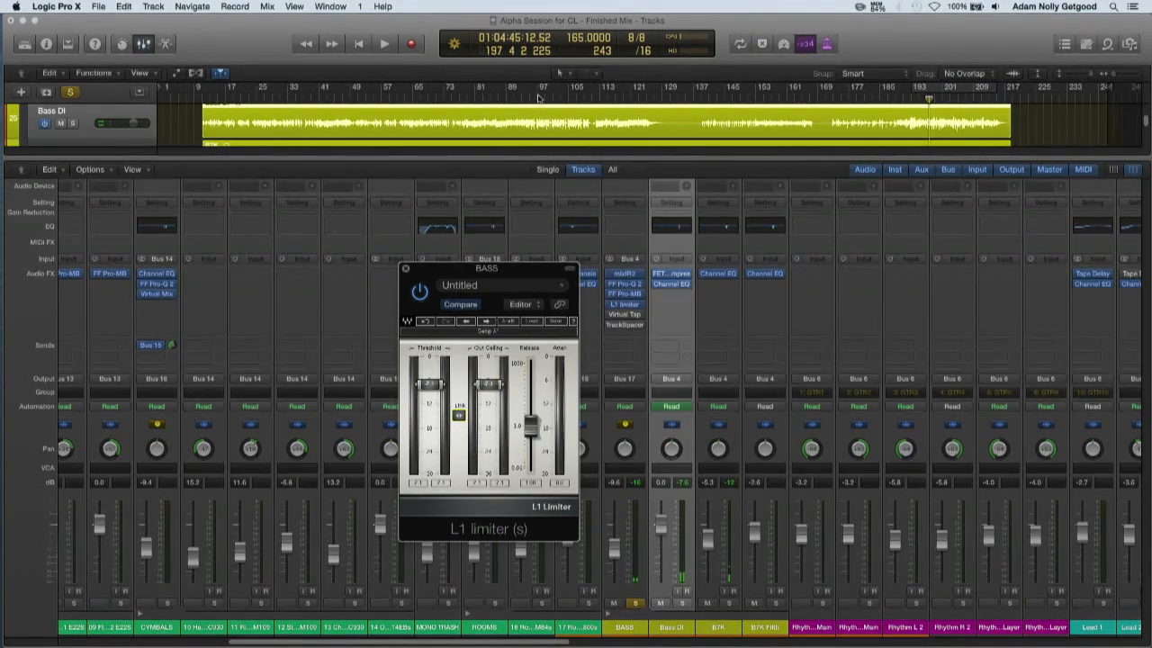
With cycle mode off, audition the limited bass from bar 97 and from earlier sections of the song, and stop playback
{"action": "left_click", "coordinate": [538, 98]}
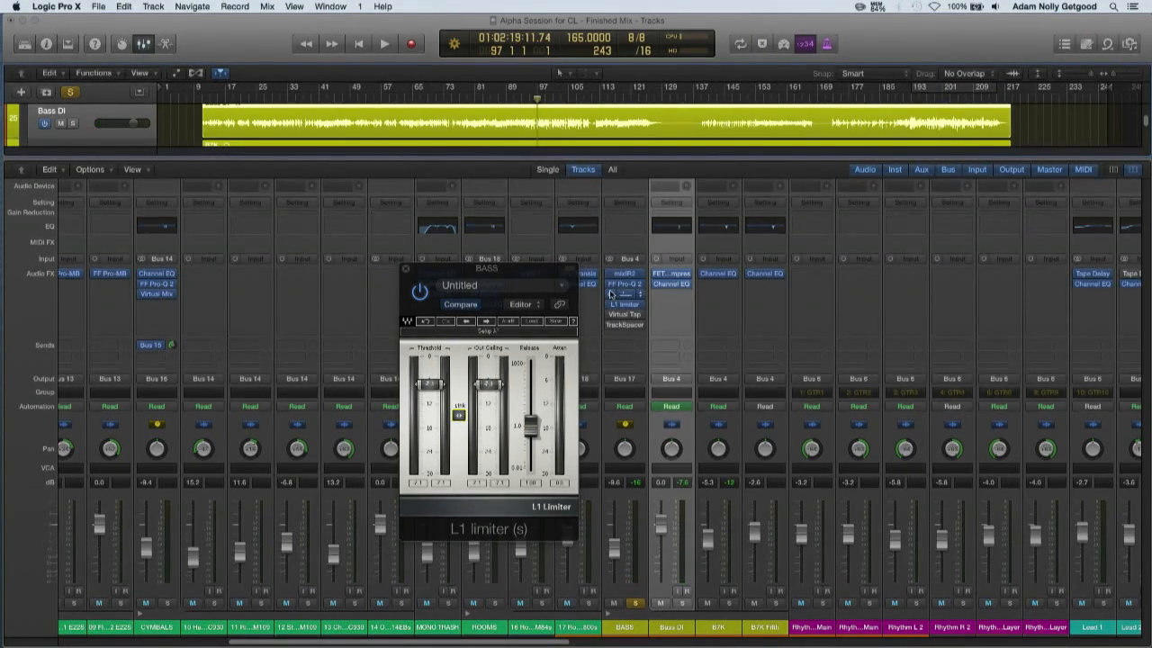
{"action": "key", "text": "space"}
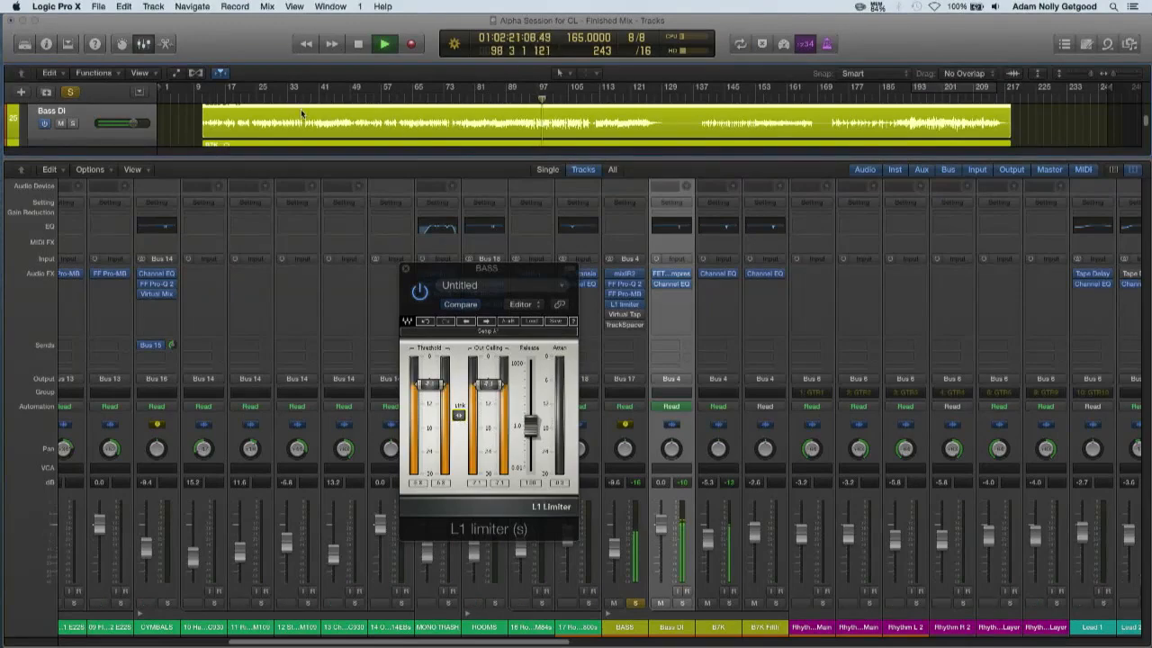
{"action": "left_click", "coordinate": [321, 99]}
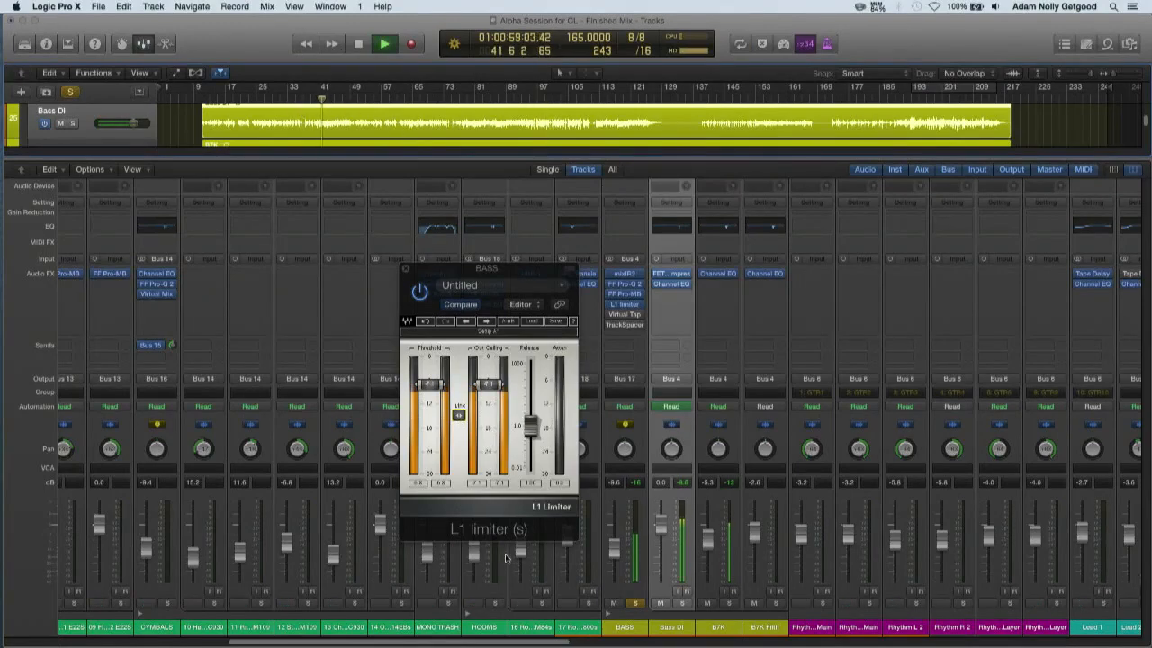
{"action": "key", "text": "space"}
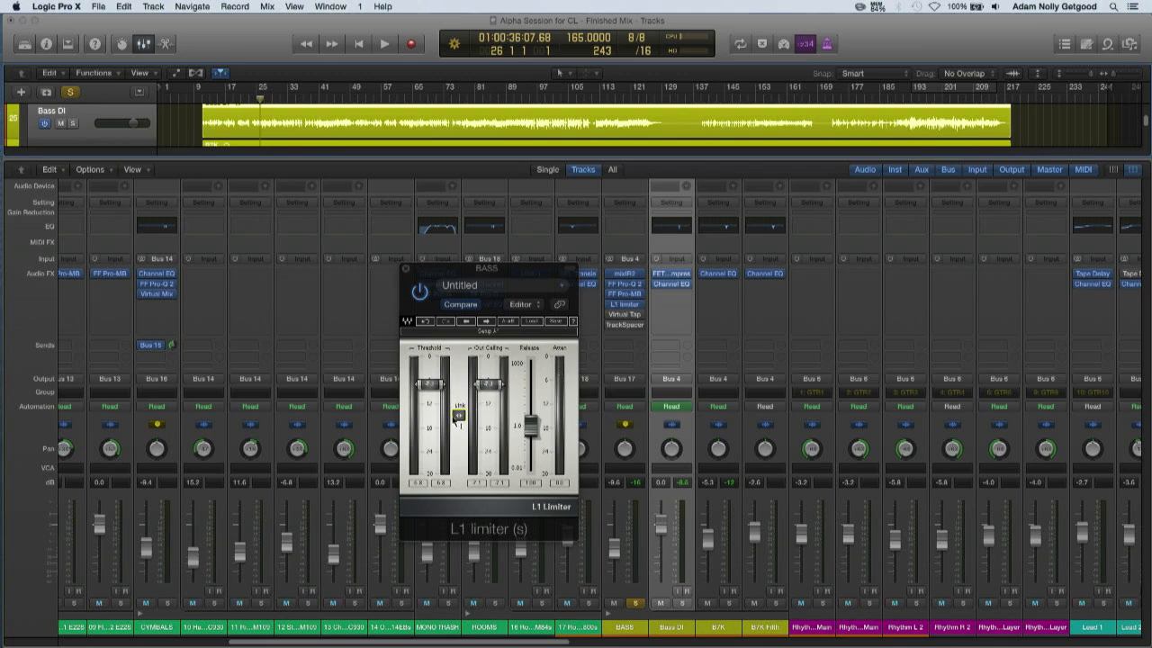
During bass playback, lower L1's linked threshold and ceiling to about -10 dB, compare bypassed and active, stop, and close the limiter
{"action": "key", "text": "space"}
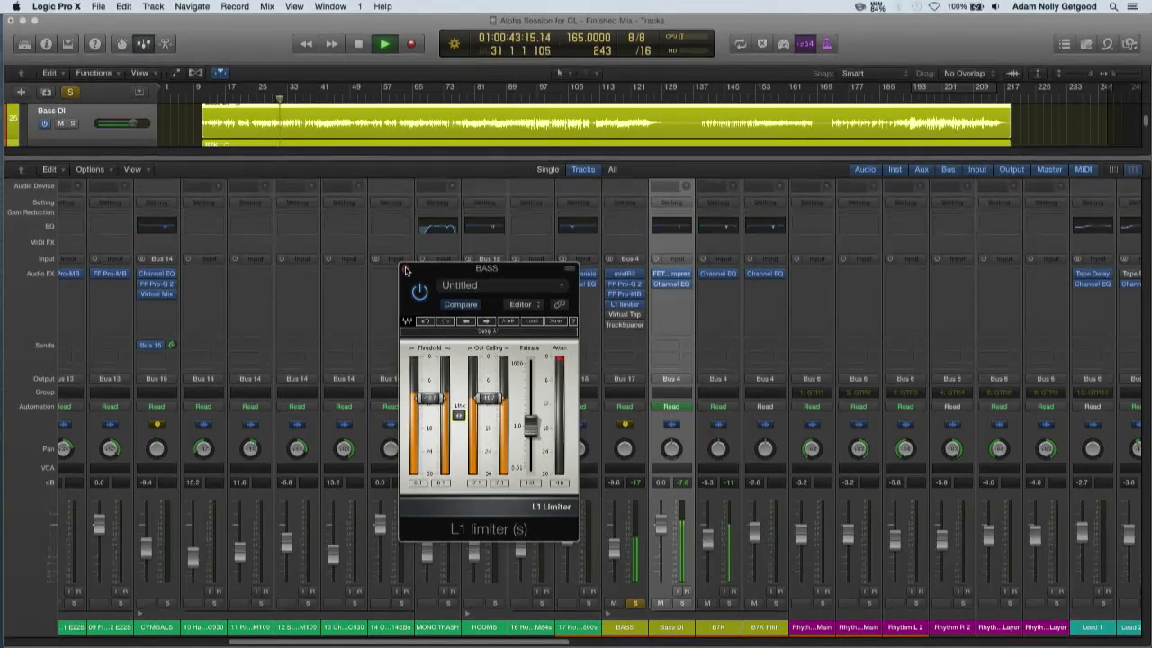
{"action": "left_click", "coordinate": [421, 296]}
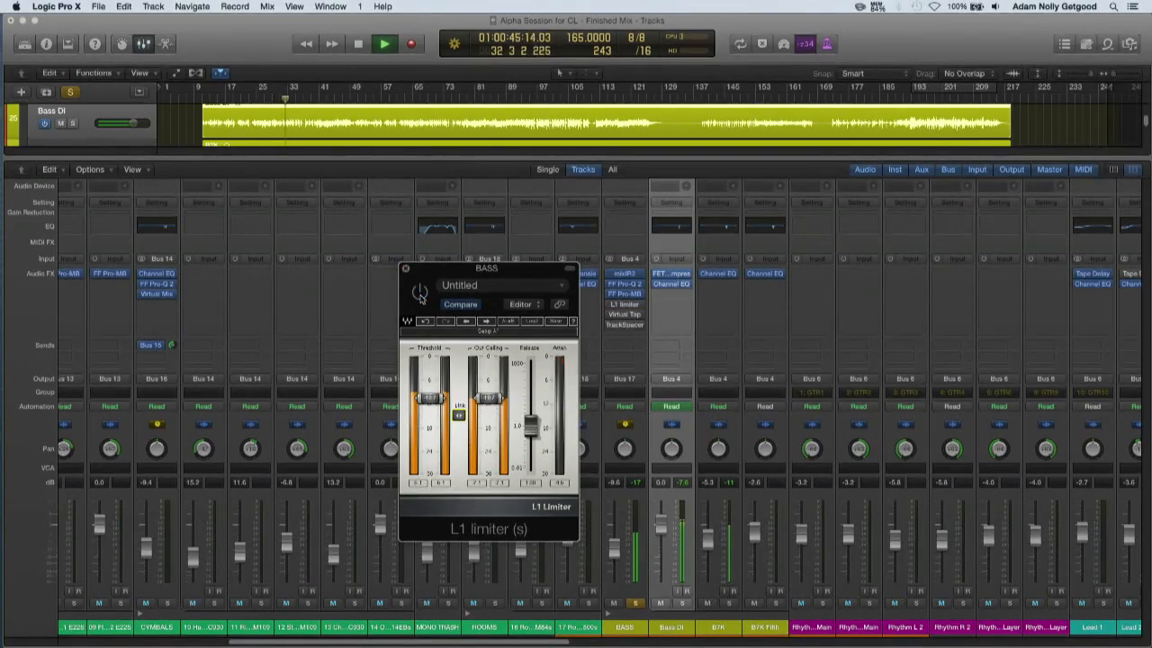
{"action": "left_click", "coordinate": [421, 297]}
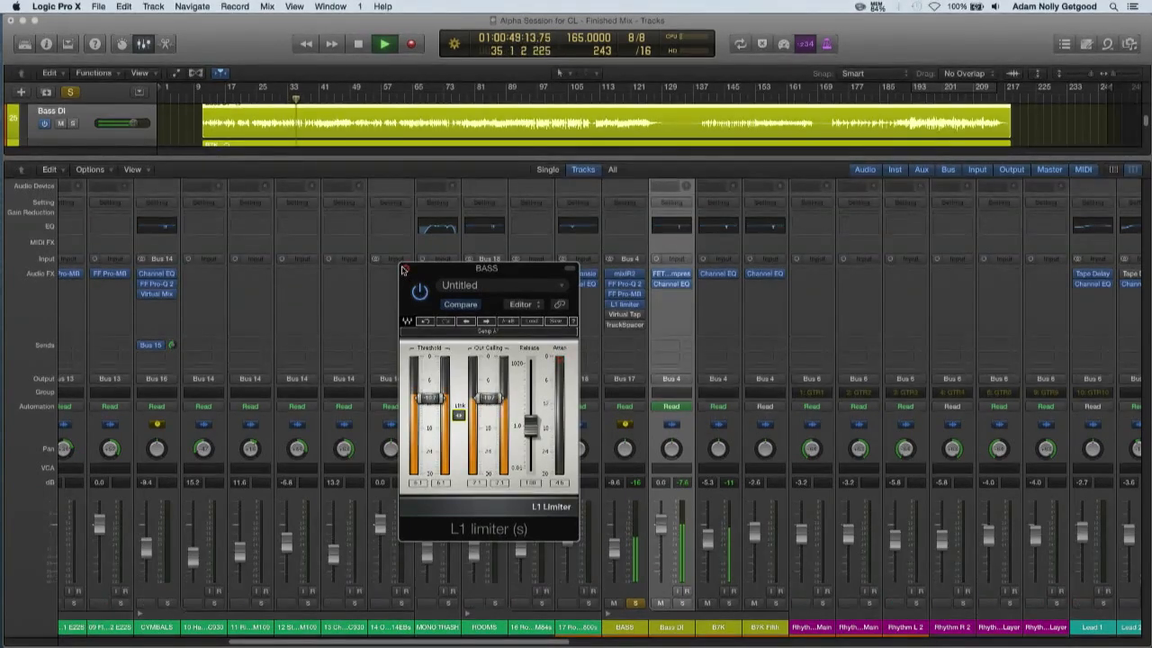
{"action": "key", "text": "space"}
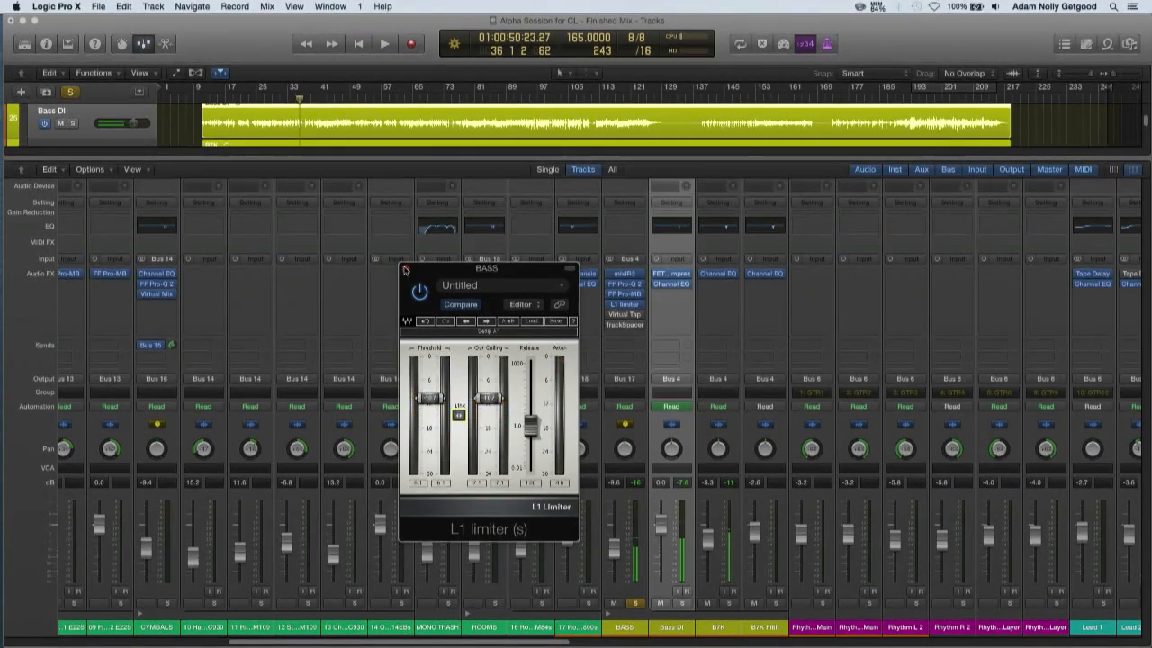
{"action": "left_click", "coordinate": [405, 270]}
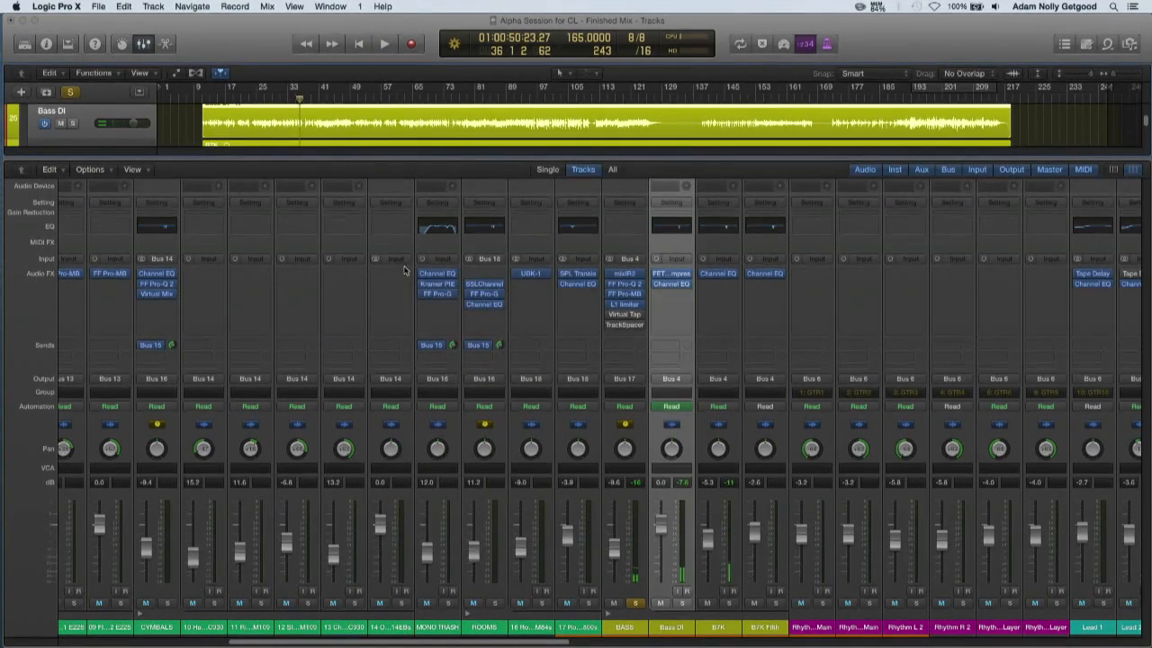
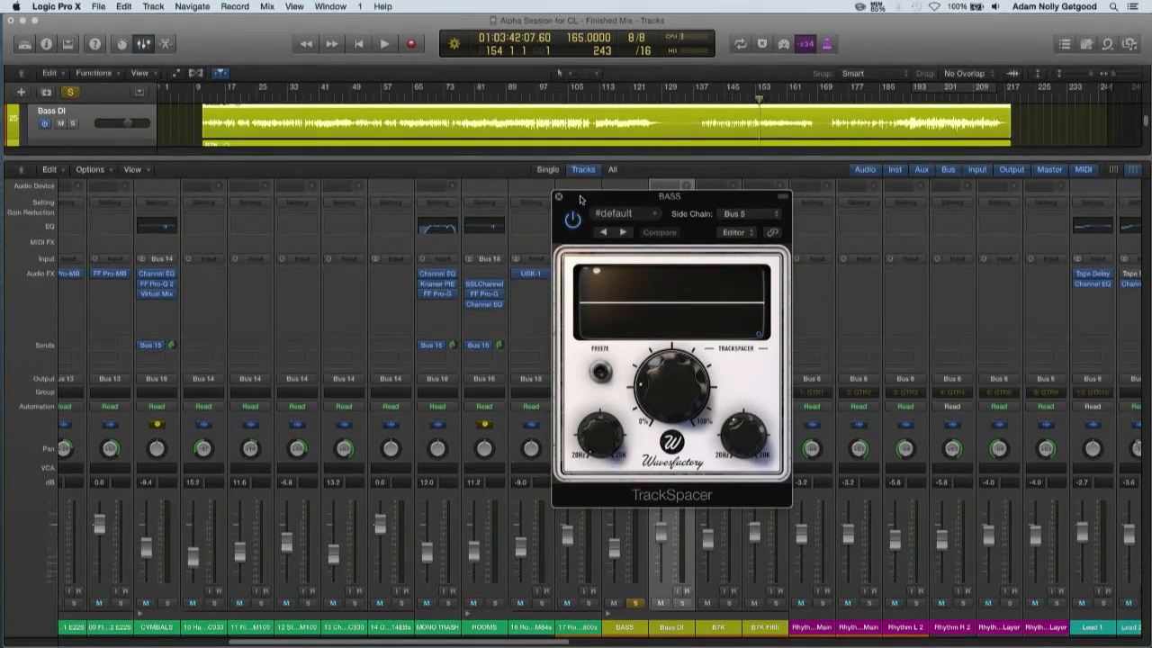
Solo the KICK bus alongside the bass and briefly audition them from bar 41 with TrackSpacer bypassed
{"action": "left_click", "coordinate": [216, 102]}
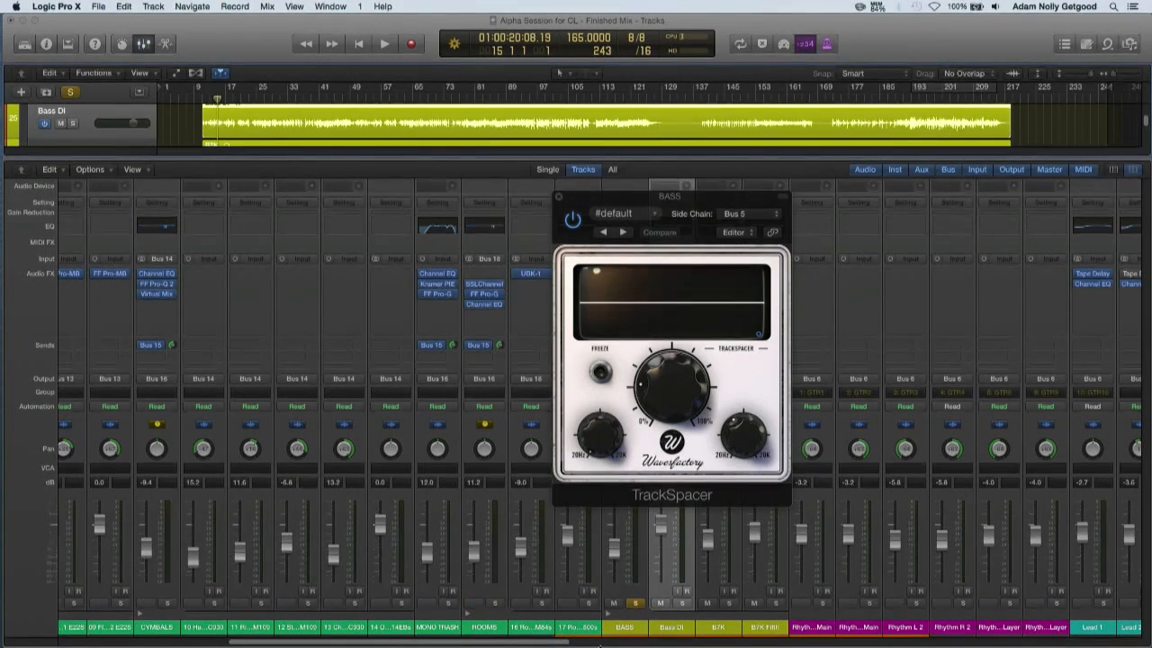
{"action": "scroll", "coordinate": [178, 614], "scroll_direction": "left", "scroll_amount": 10}
{"action": "left_click", "coordinate": [139, 602]}
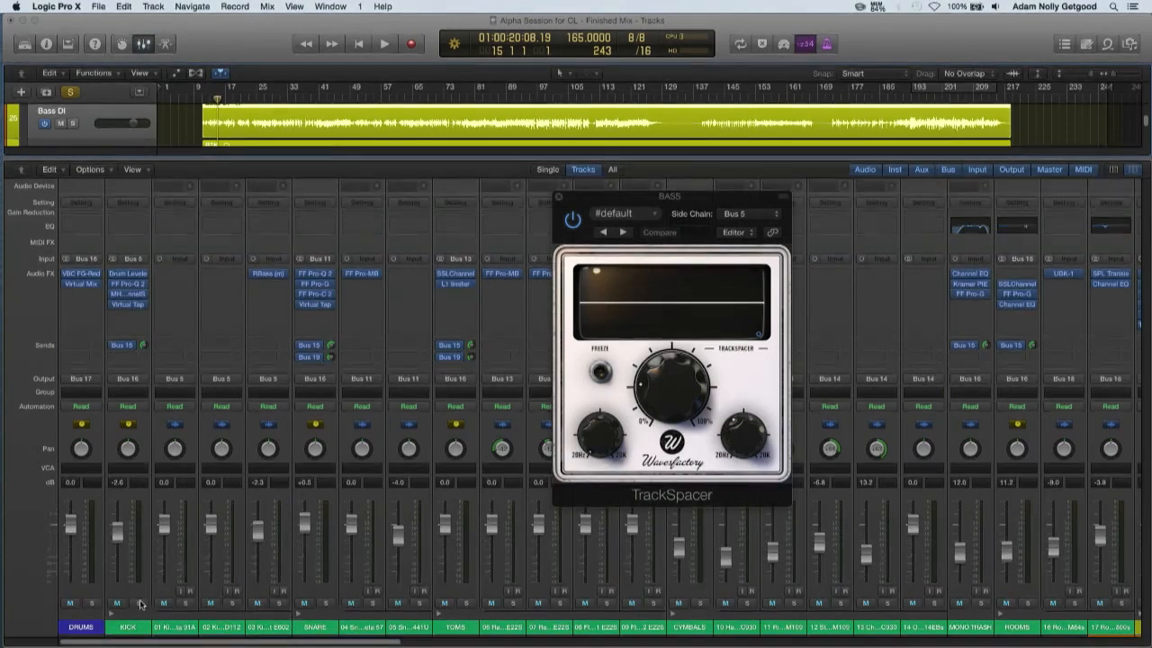
{"action": "left_click", "coordinate": [311, 105]}
{"action": "left_click", "coordinate": [573, 221]}
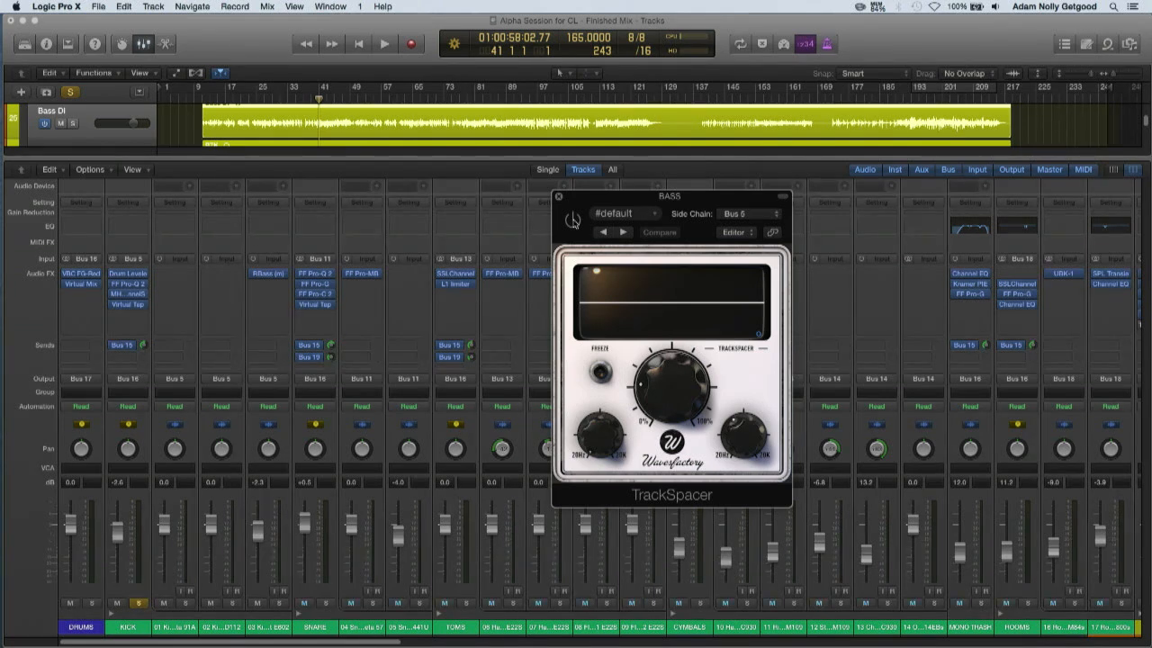
{"action": "key", "text": "space"}
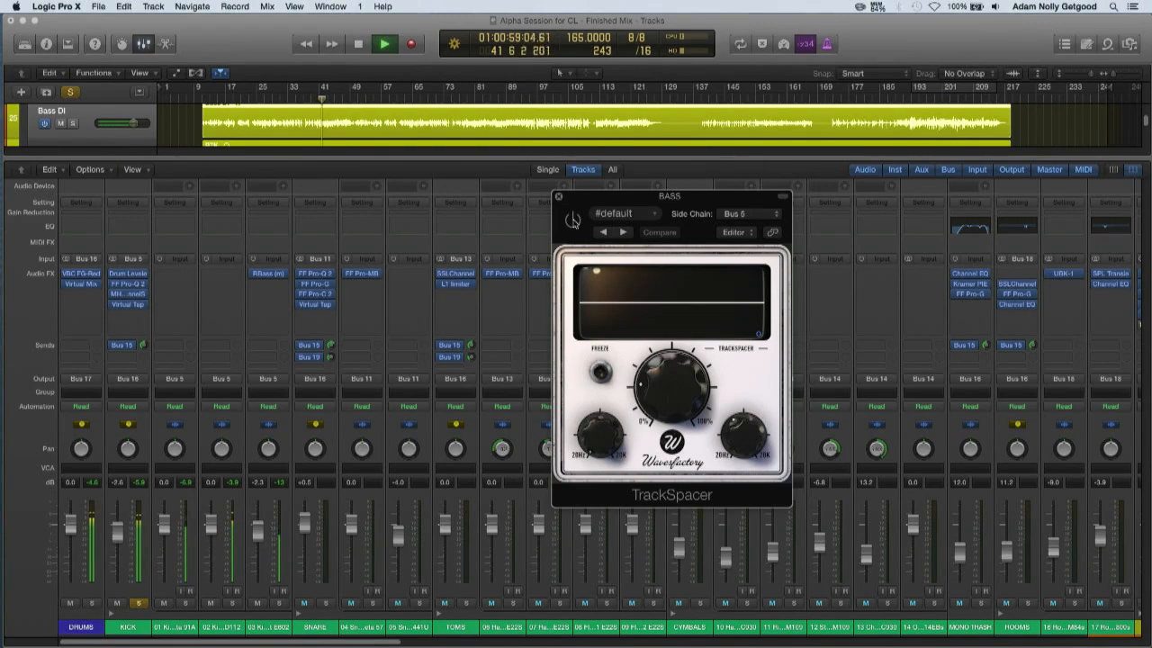
{"action": "key", "text": "space"}
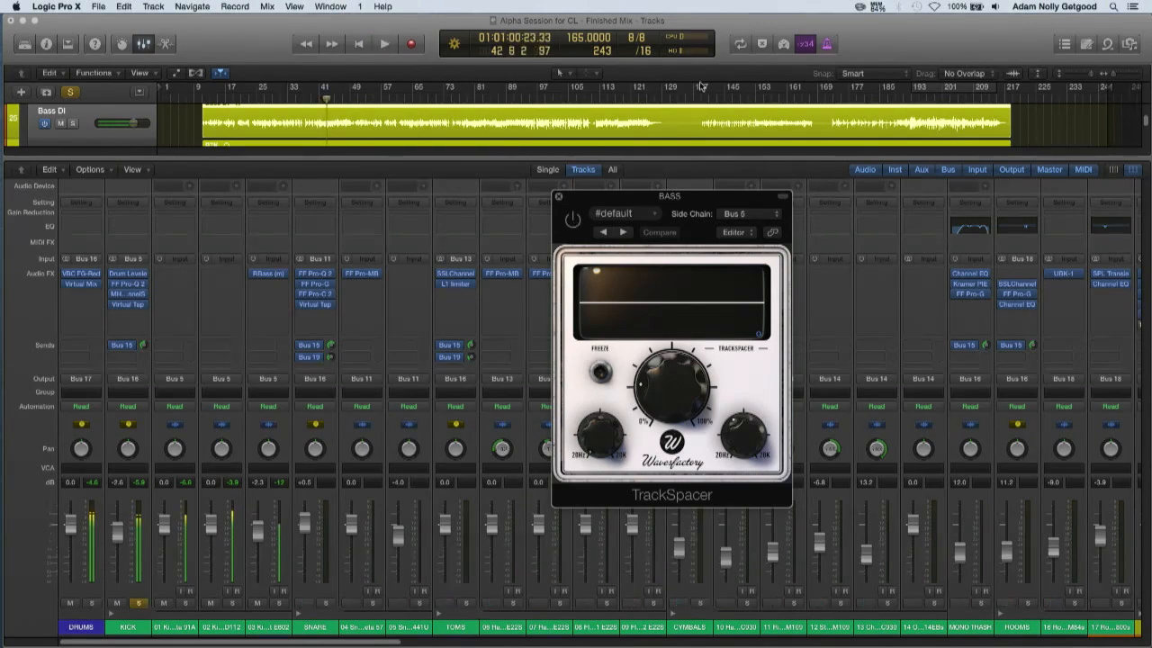
Play from bar 193, compare TrackSpacer active and bypassed, set its ratio to 37.50 %, and stop playback
{"action": "left_click", "coordinate": [912, 97]}
{"action": "key", "text": "space"}
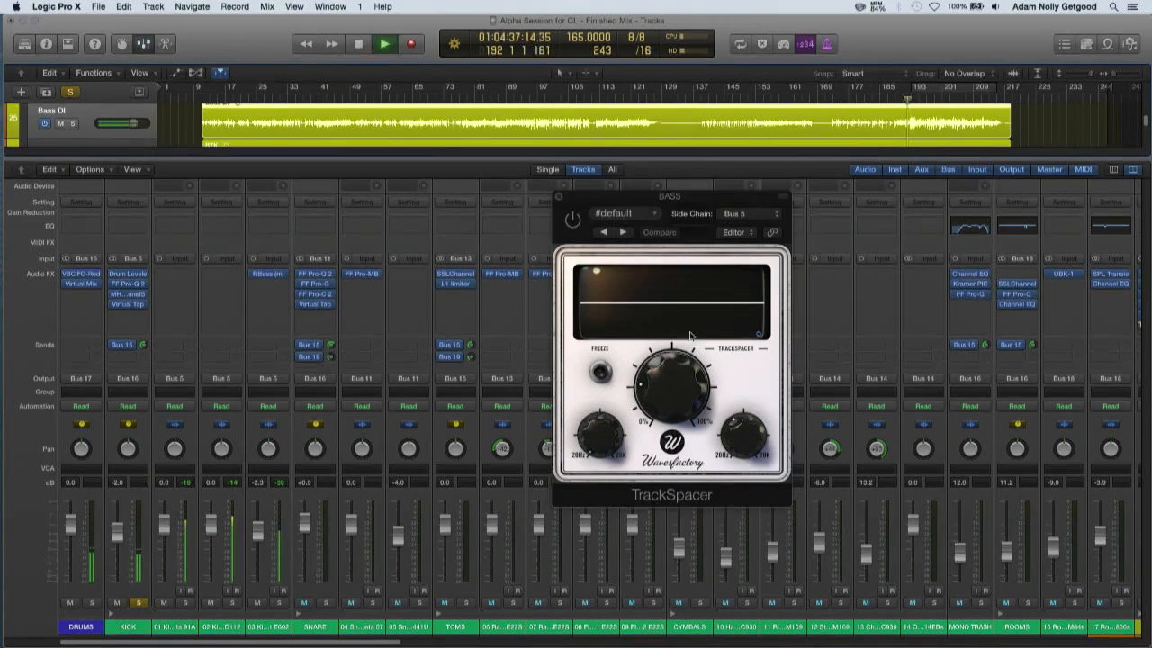
{"action": "left_click", "coordinate": [573, 223]}
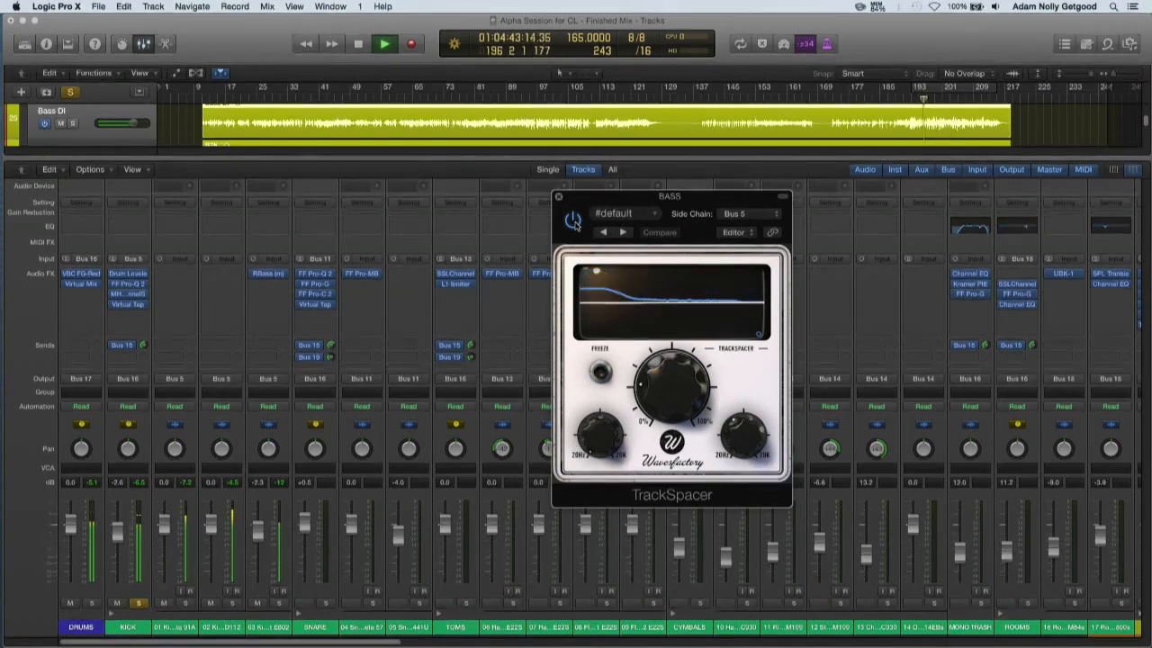
{"action": "left_click", "coordinate": [573, 223]}
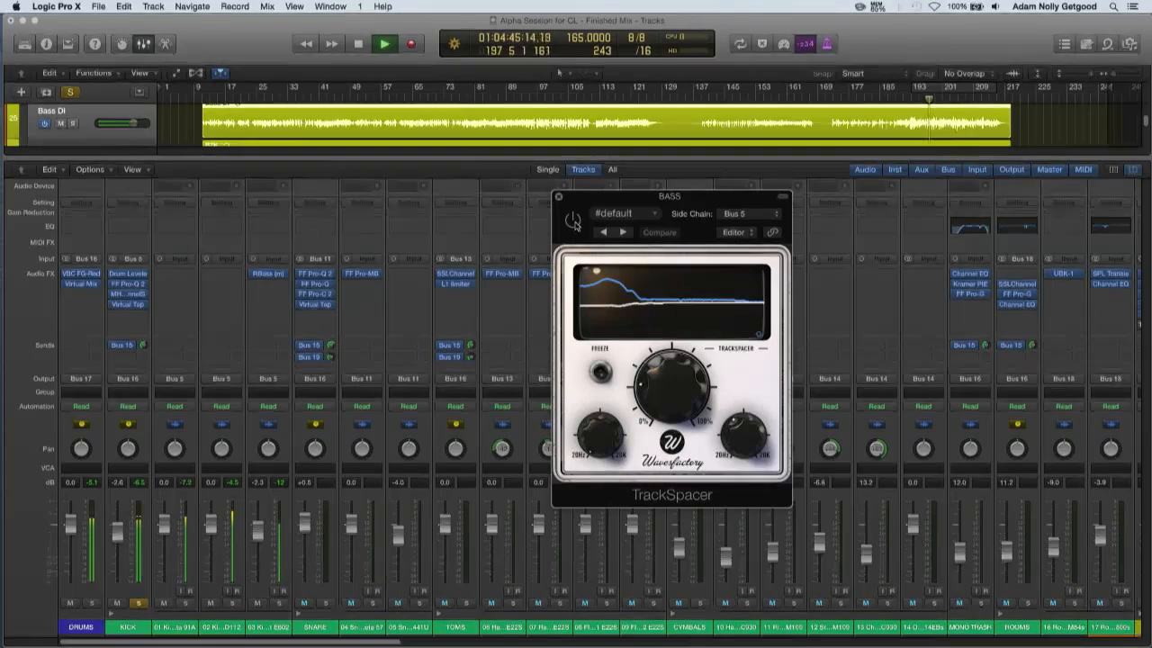
{"action": "left_click", "coordinate": [574, 224]}
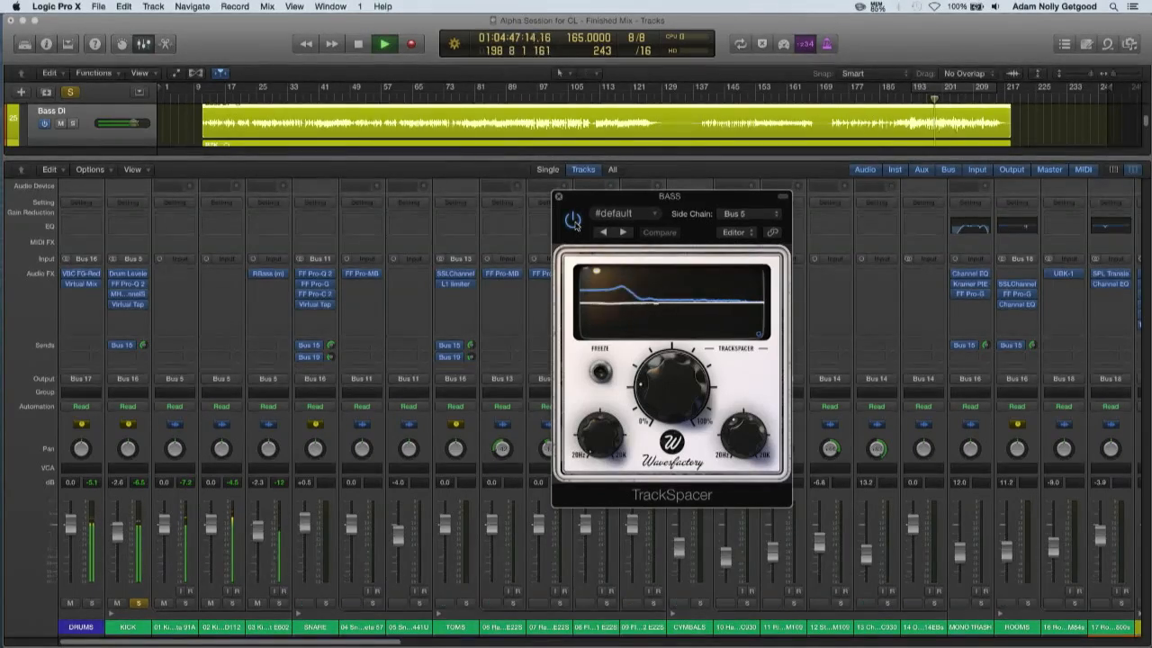
{"action": "left_click_drag", "start_coordinate": [666, 378], "coordinate": [663, 385]}
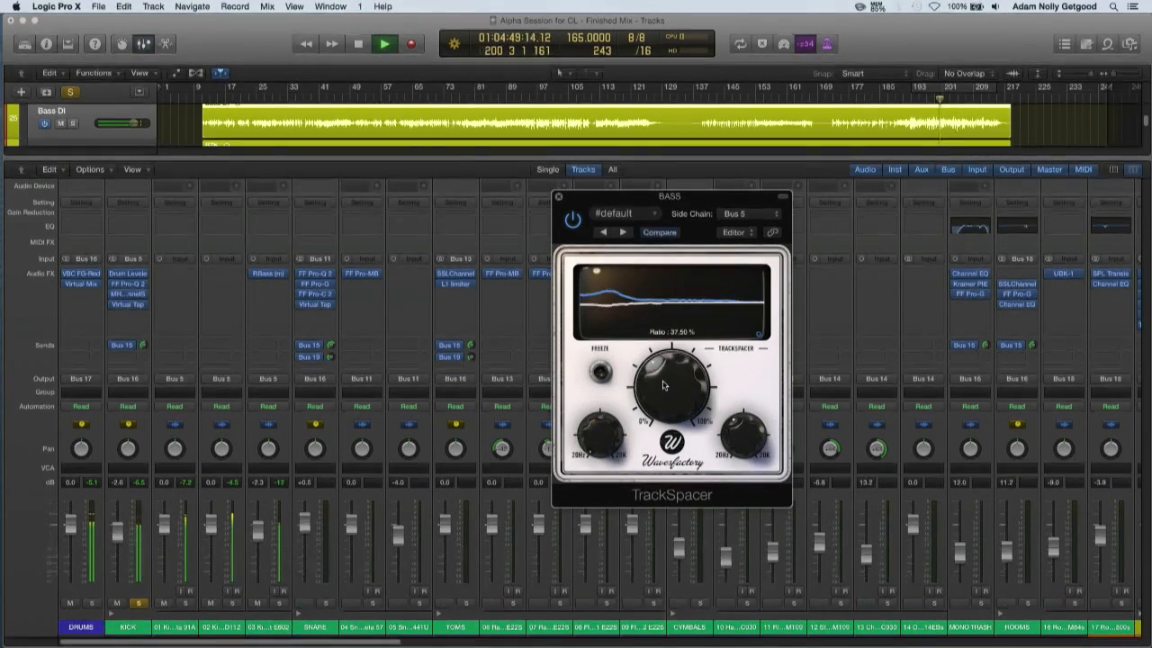
{"action": "key", "text": "space"}
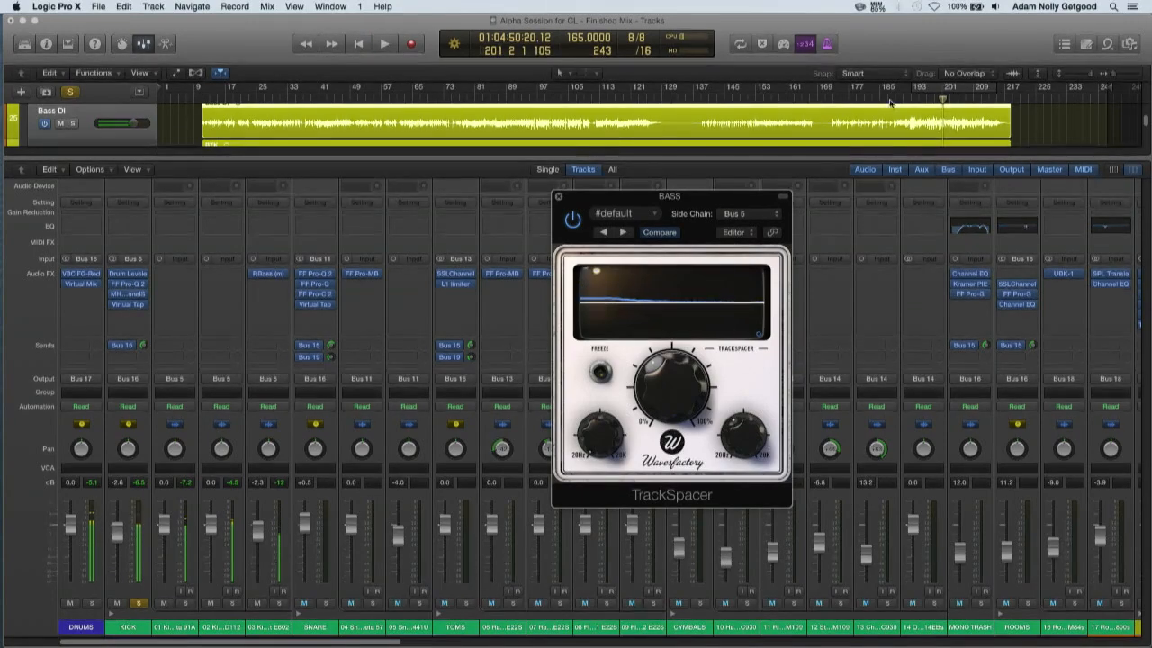
Hide the mixer, zoom in on the bass regions, and start playback from bar 139
{"action": "left_click", "coordinate": [757, 97]}
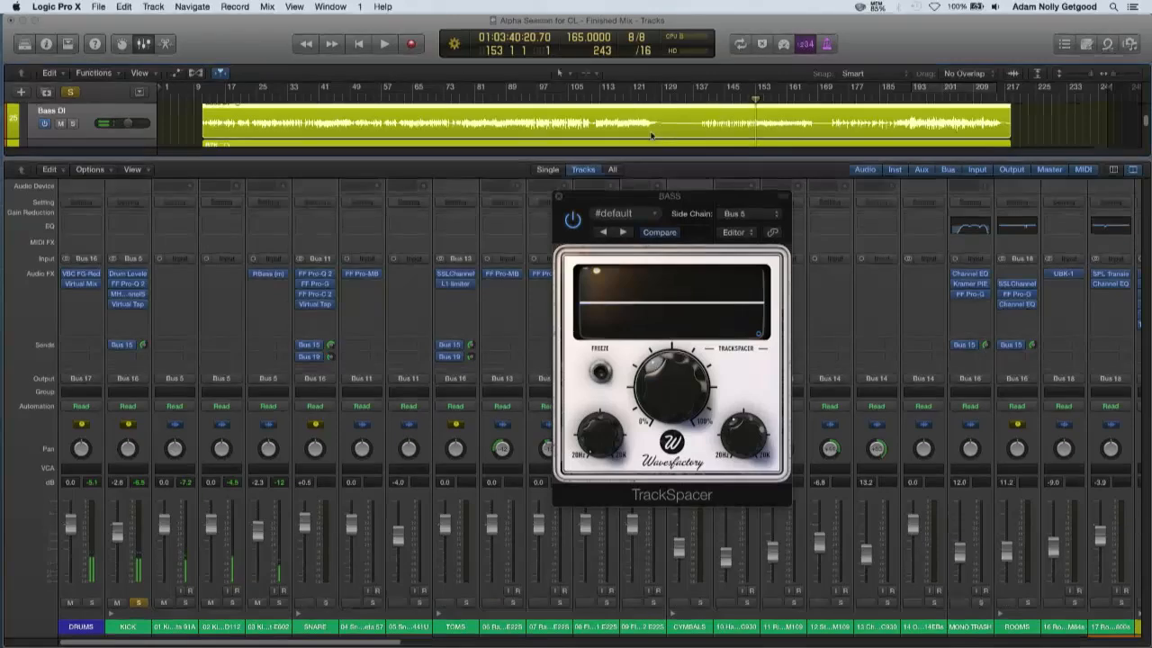
{"action": "key", "text": "x"}
{"action": "key", "text": "super+Right"}
{"action": "key", "text": "super+Right"}
{"action": "key", "text": "super+Right"}
{"action": "key", "text": "super+Right"}
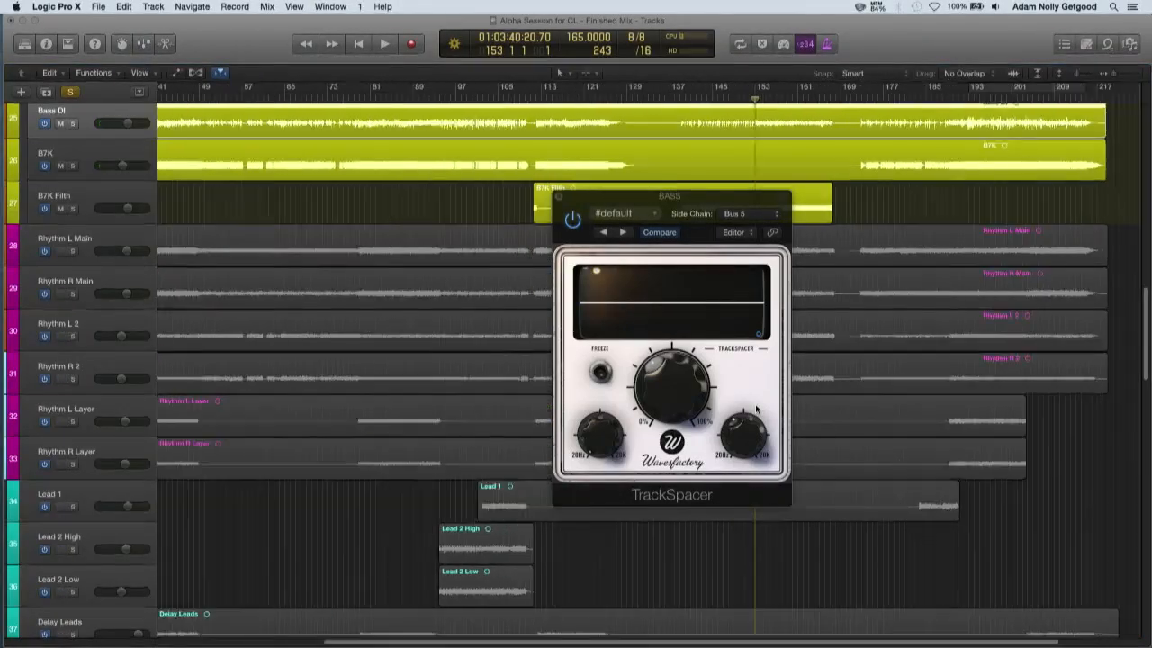
{"action": "key", "text": "super+Right"}
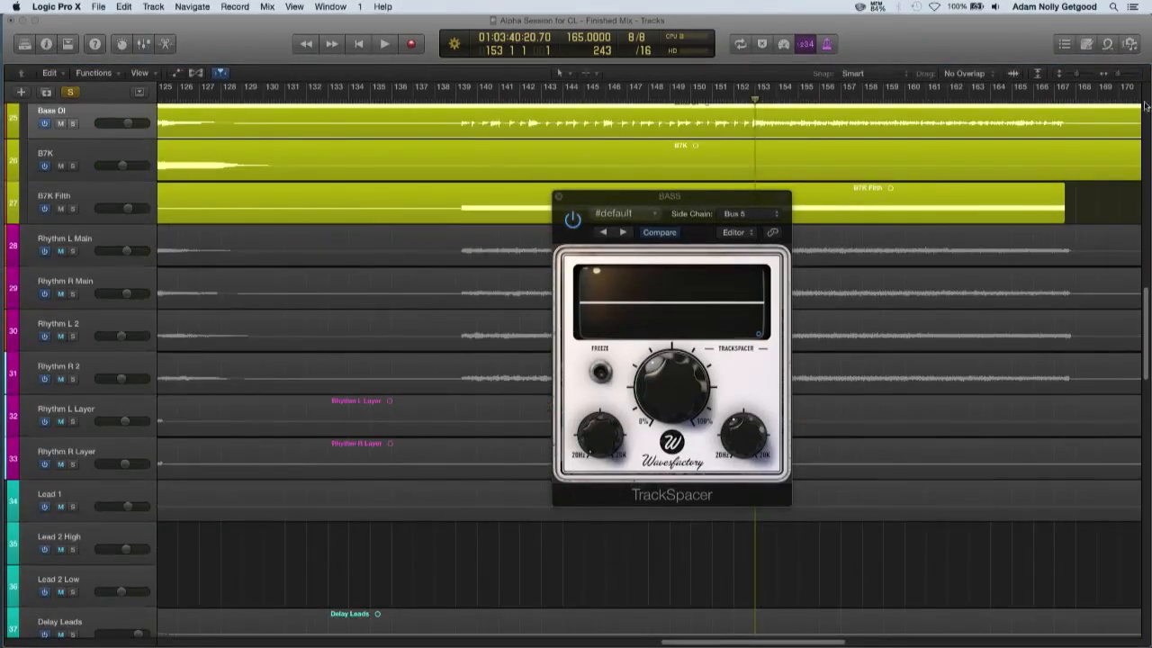
{"action": "double_click", "coordinate": [458, 99]}
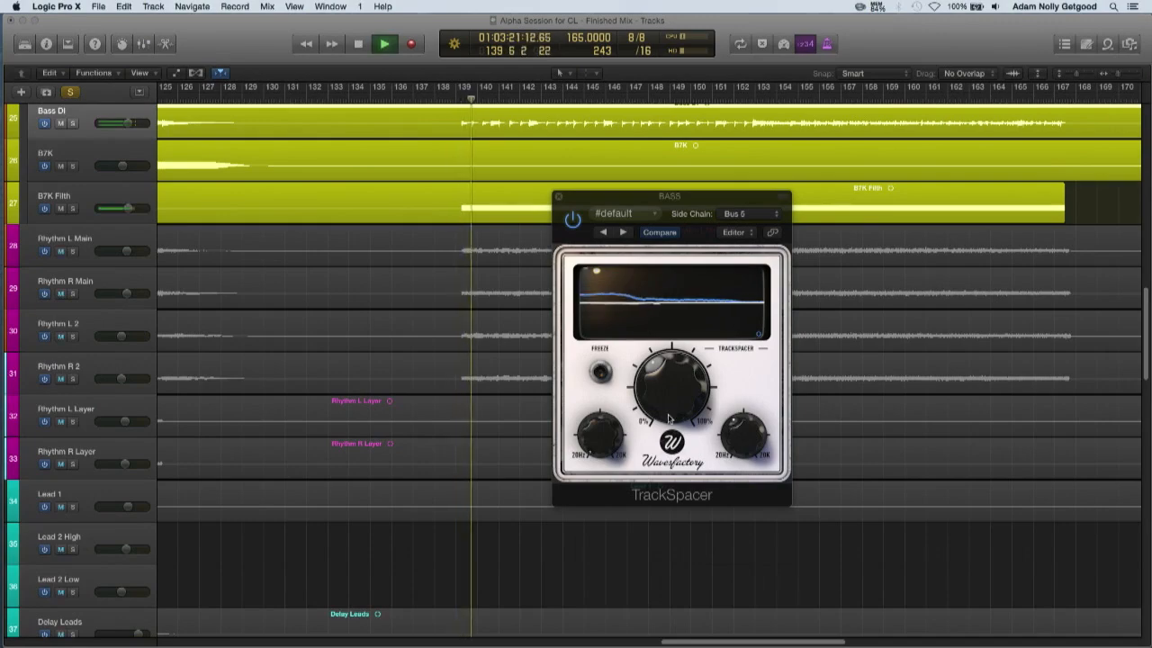
Audition the bass with TrackSpacer active and bypassed, stop, and re-enable it with the playhead back at bar 139
{"action": "mouse_move", "coordinate": [659, 394]}
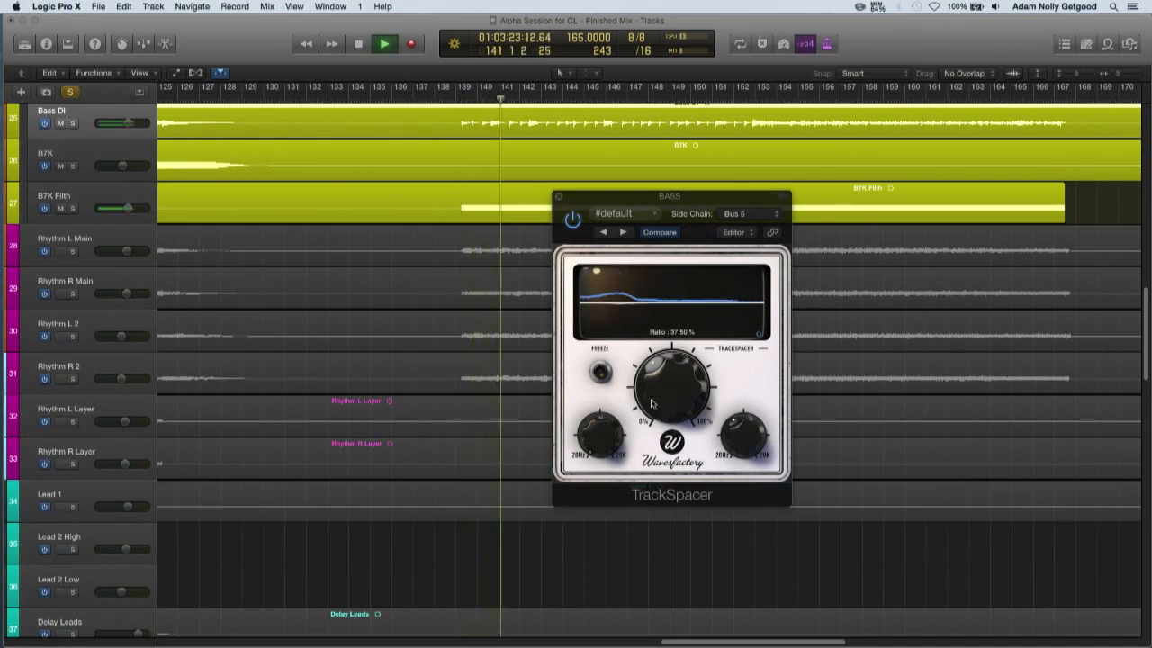
{"action": "left_click", "coordinate": [655, 397]}
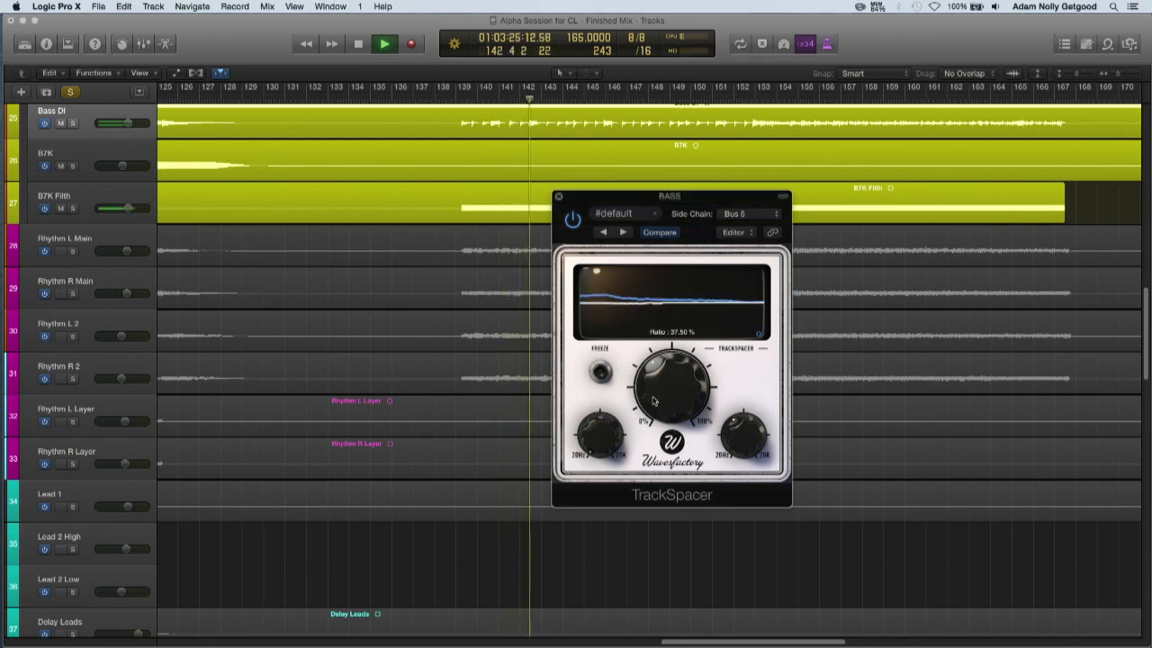
{"action": "left_click", "coordinate": [572, 222]}
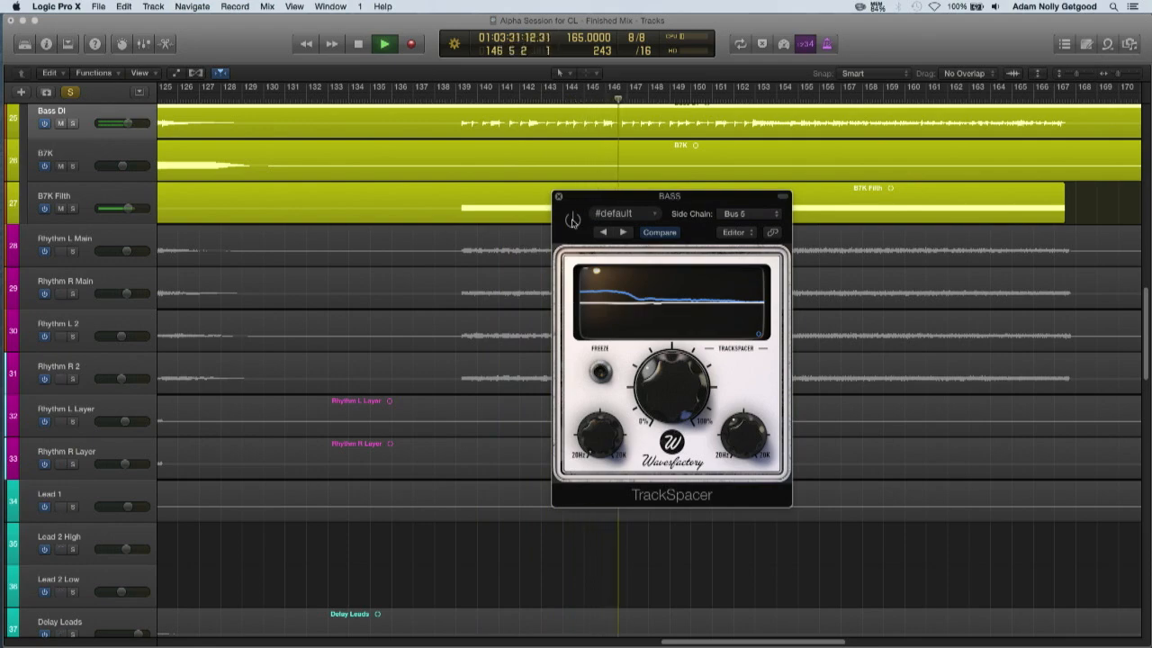
{"action": "key", "text": "space"}
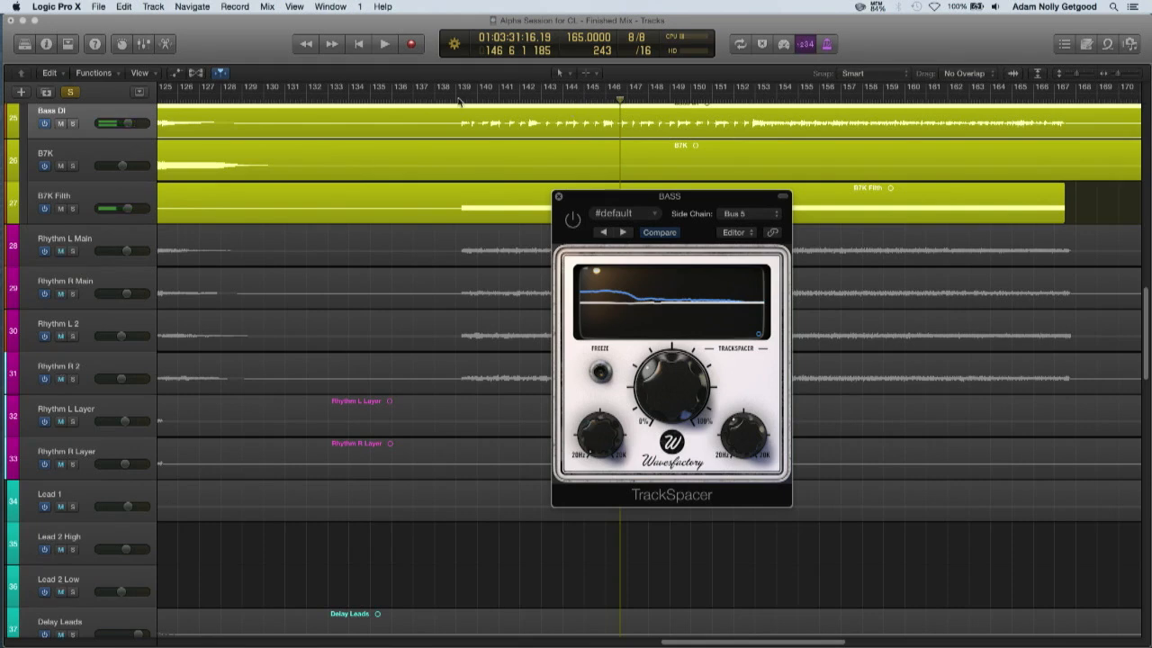
{"action": "left_click", "coordinate": [458, 101]}
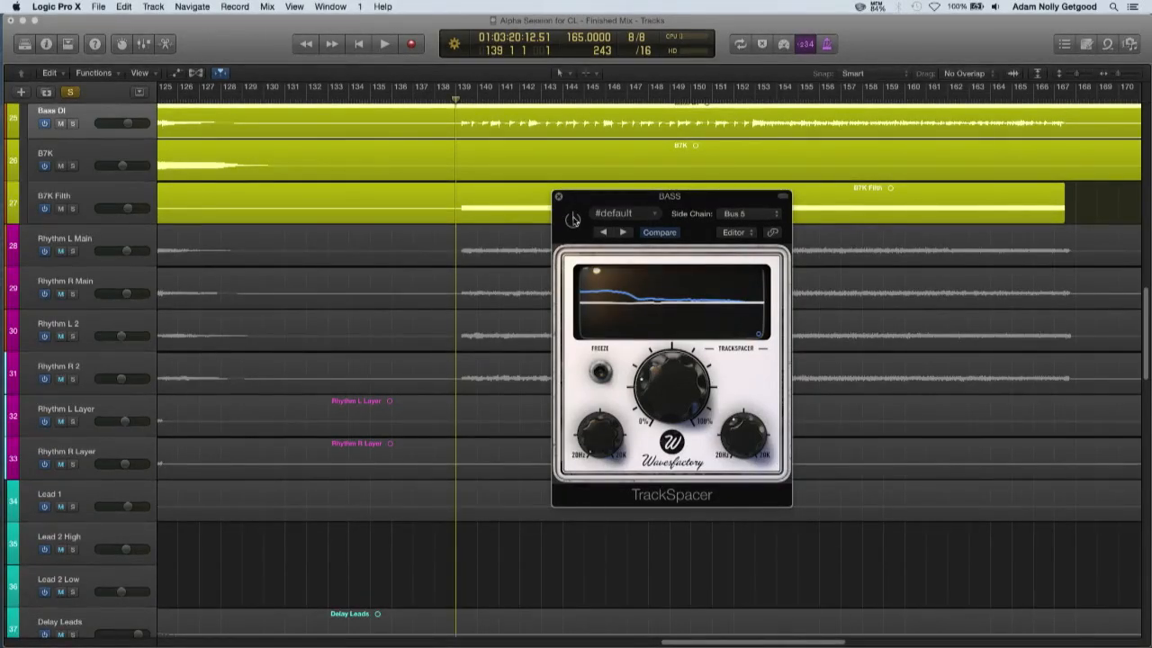
{"action": "left_click", "coordinate": [573, 220]}
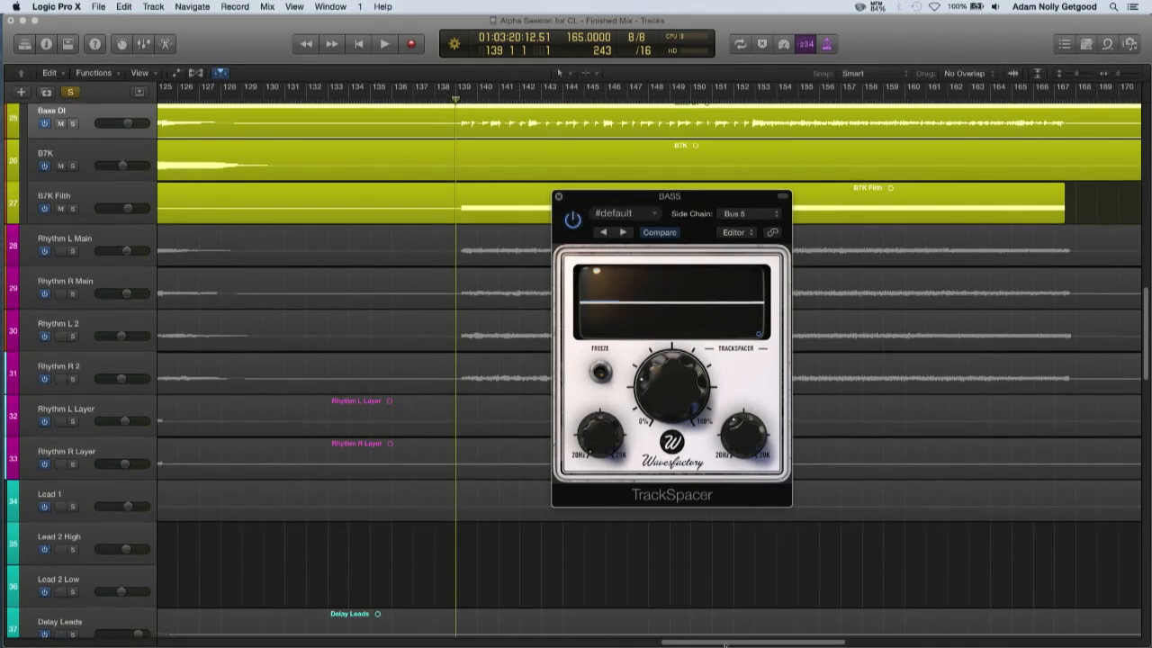
Bring the mixer back, solo the DRUMS bus with the bass, and play from bar 139 at a lower system volume
{"action": "key", "text": "x"}
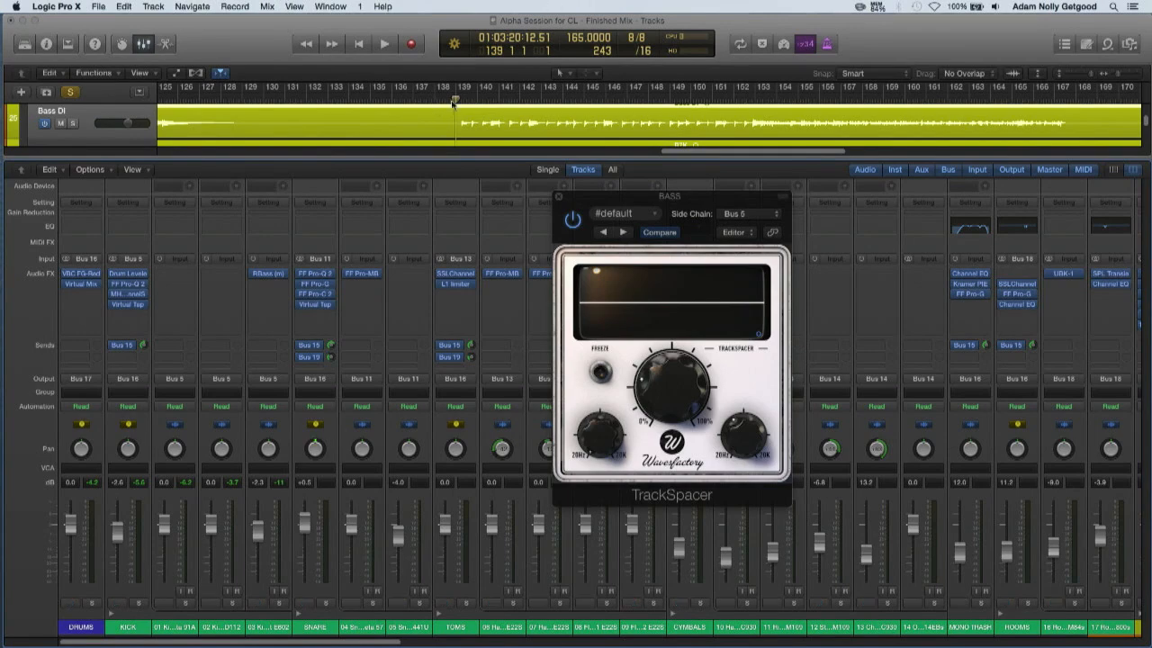
{"action": "key", "text": "Up"}
{"action": "key", "text": "Up"}
{"action": "key", "text": "Up"}
{"action": "key", "text": "Up"}
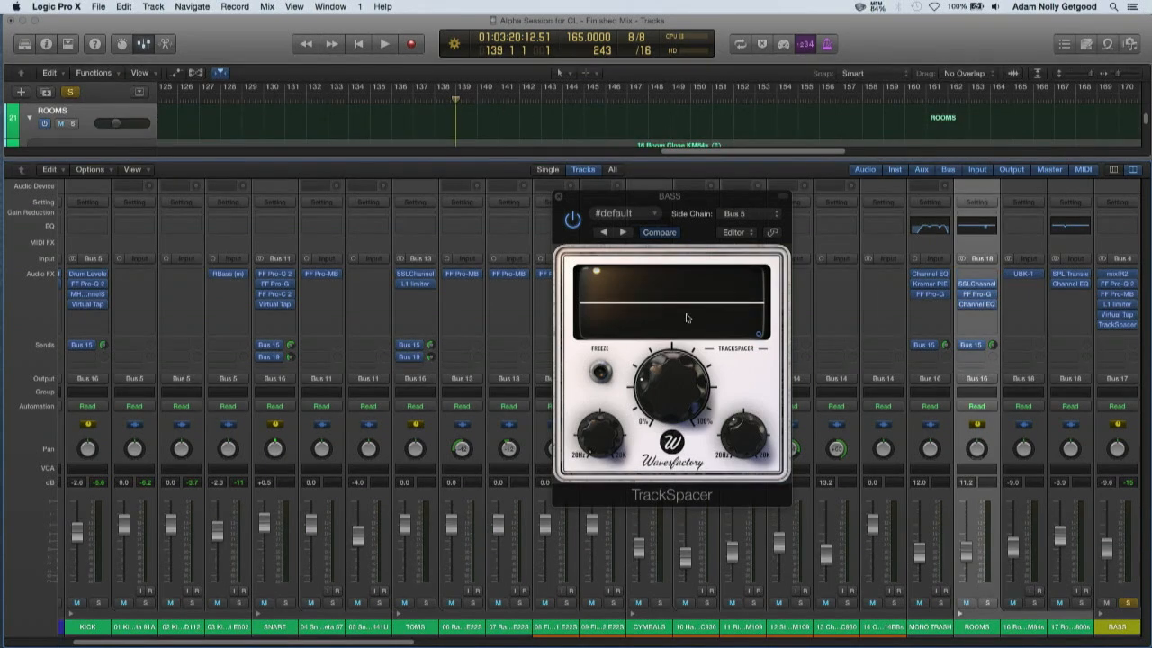
{"action": "left_click_drag", "start_coordinate": [265, 641], "coordinate": [198, 645]}
{"action": "left_click", "coordinate": [91, 602]}
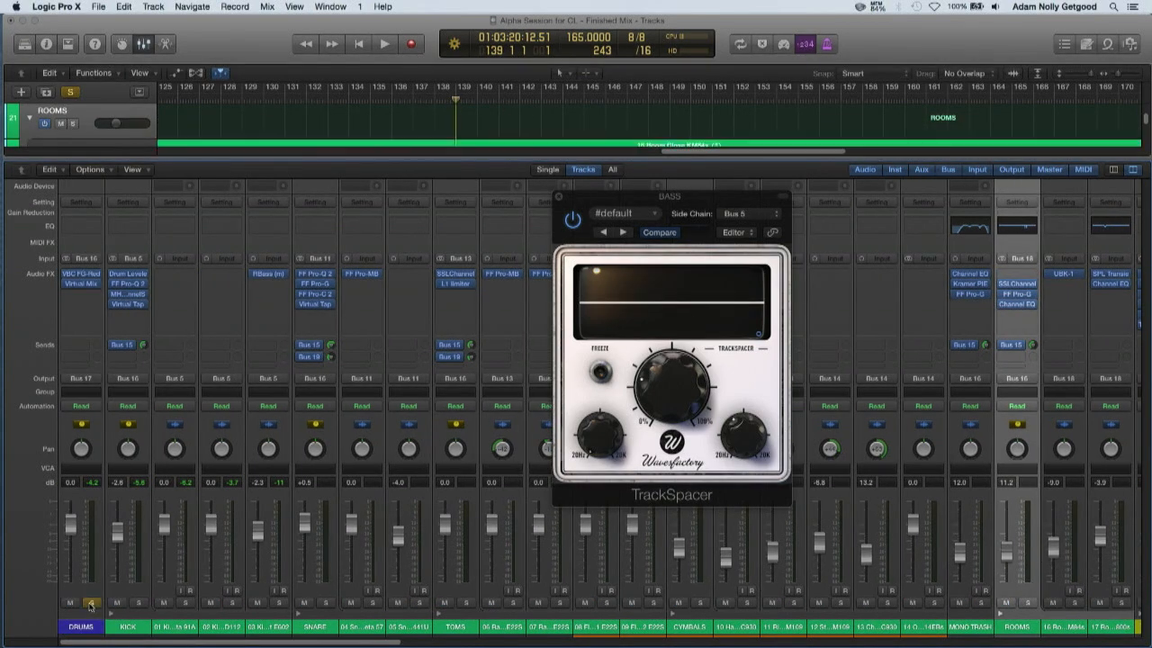
{"action": "key", "text": "space"}
{"action": "key", "text": "XF86AudioLowerVolume"}
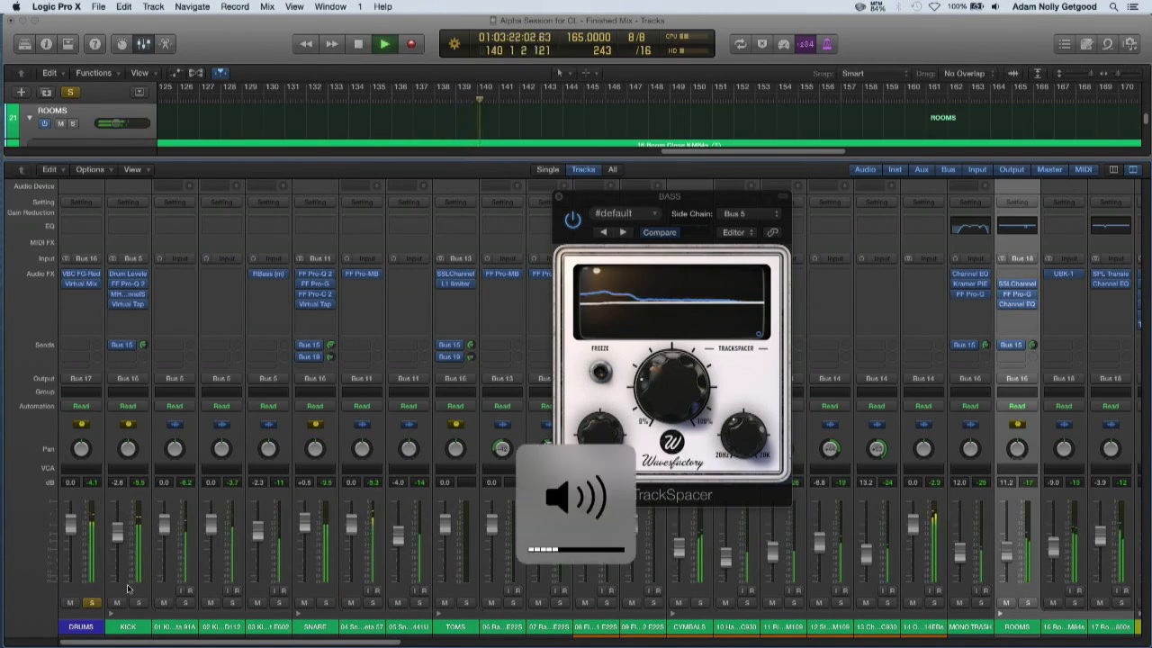
Hide the mixer, stop playback, and select the B7K Filth region and its track
{"action": "key", "text": "x"}
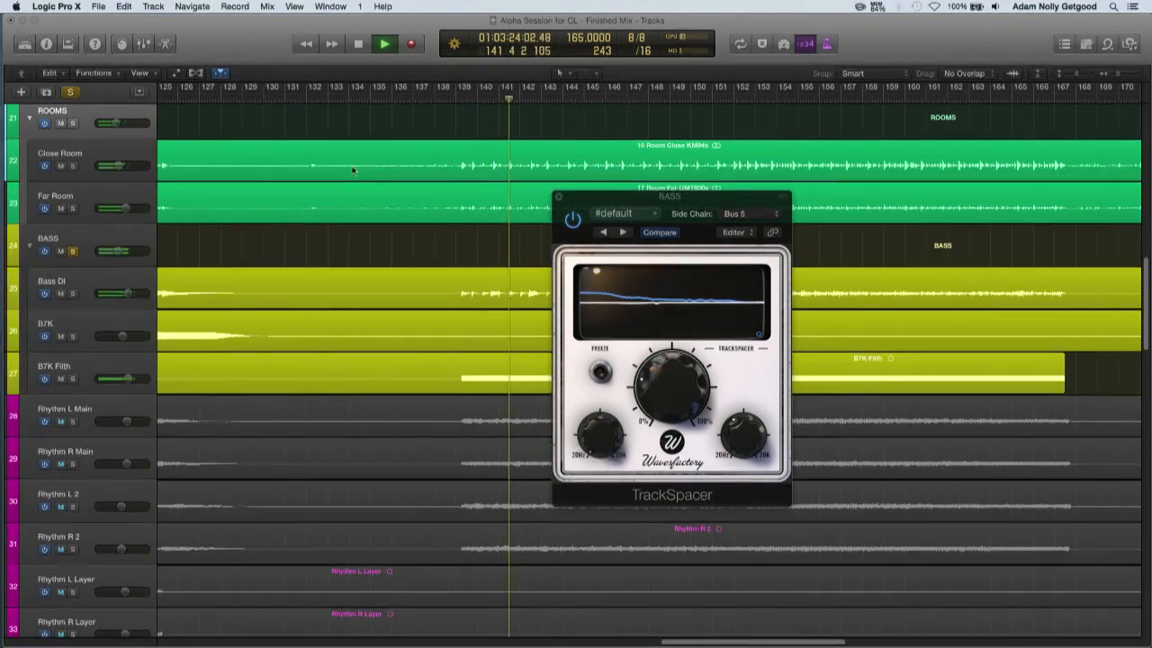
{"action": "key", "text": "space"}
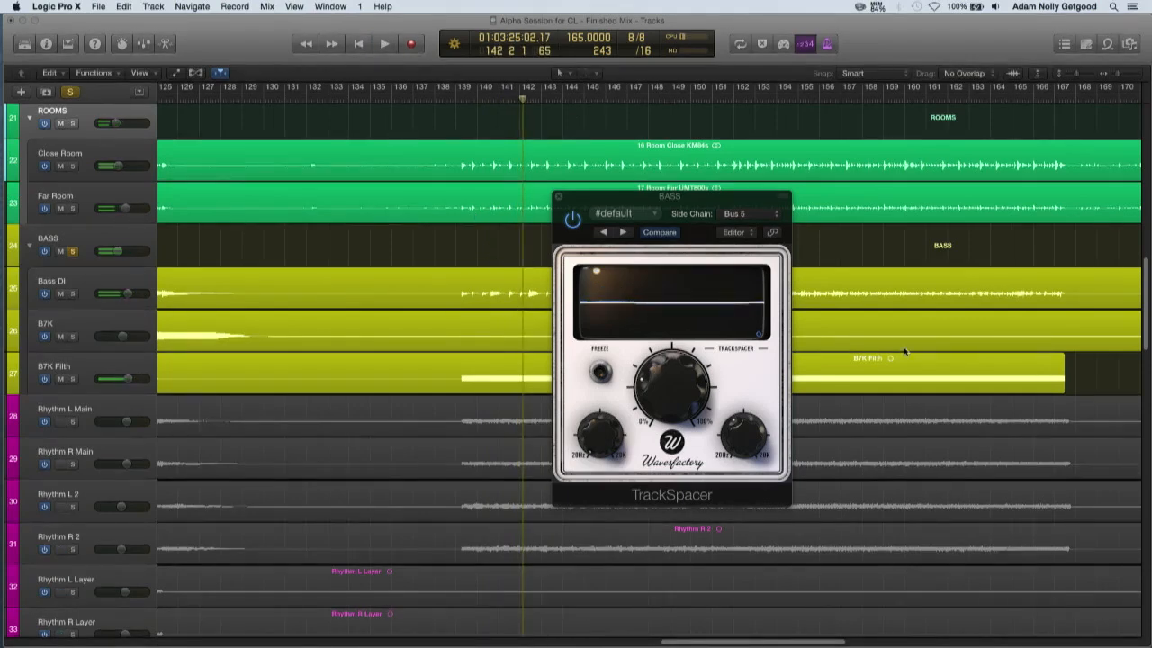
{"action": "left_click", "coordinate": [468, 373]}
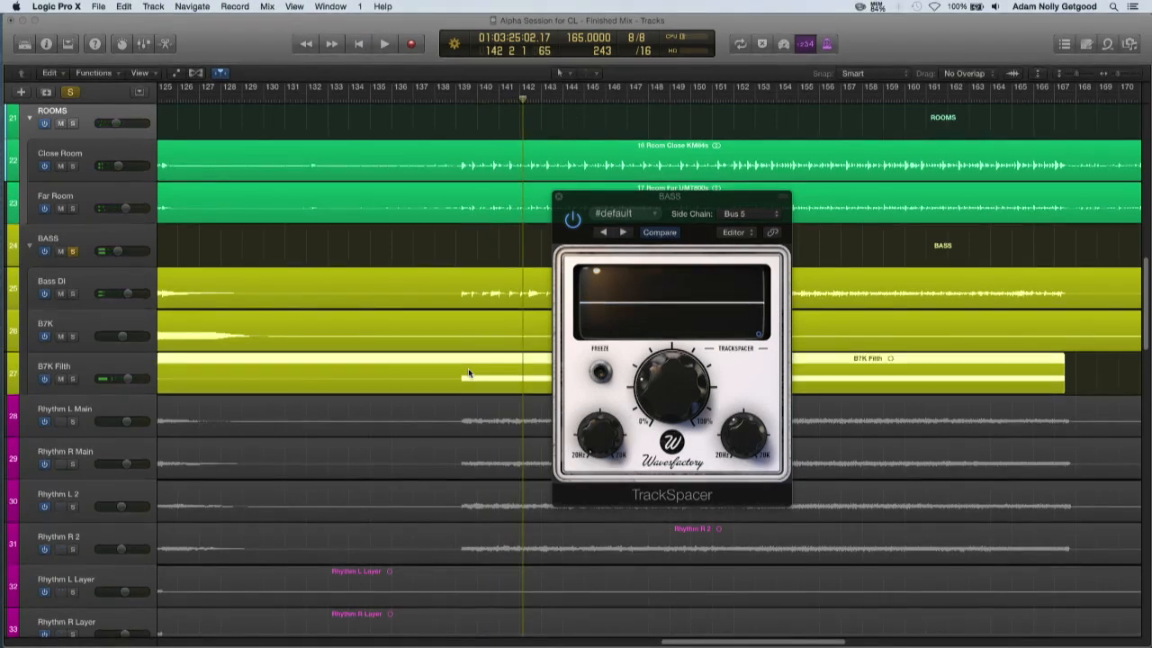
{"action": "left_click", "coordinate": [142, 367]}
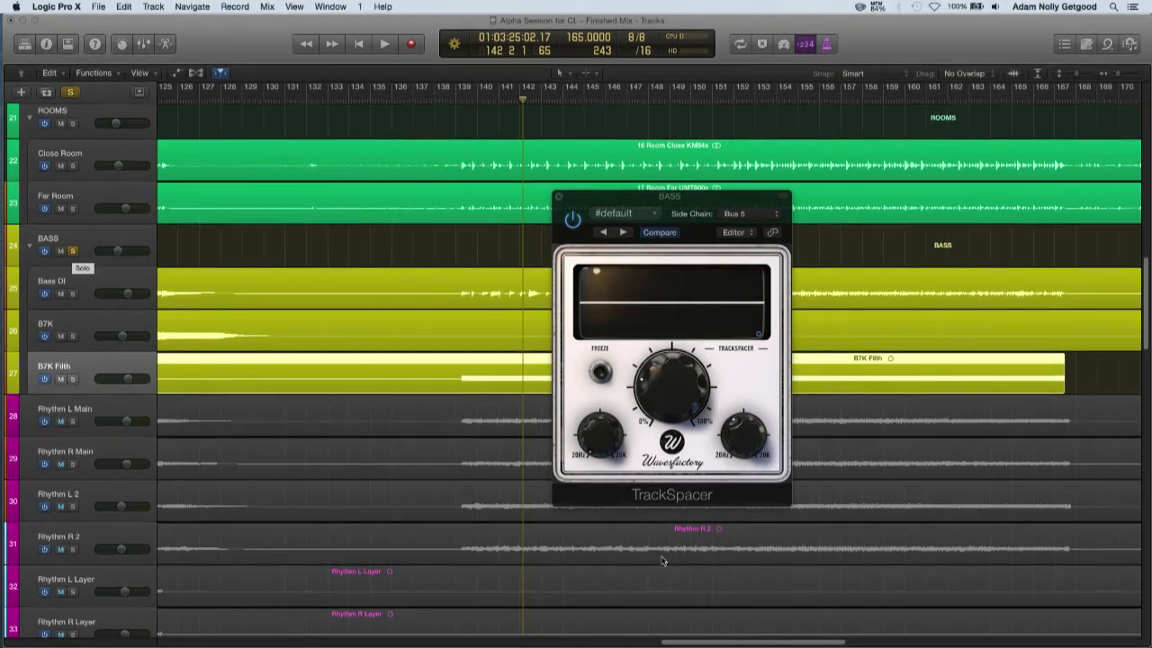
Play from just before the bass enters at the song's start, set TrackSpacer's ratio to about 35.5 %, and close the plug-in
{"action": "scroll", "coordinate": [689, 644], "scroll_direction": "left", "scroll_amount": 10}
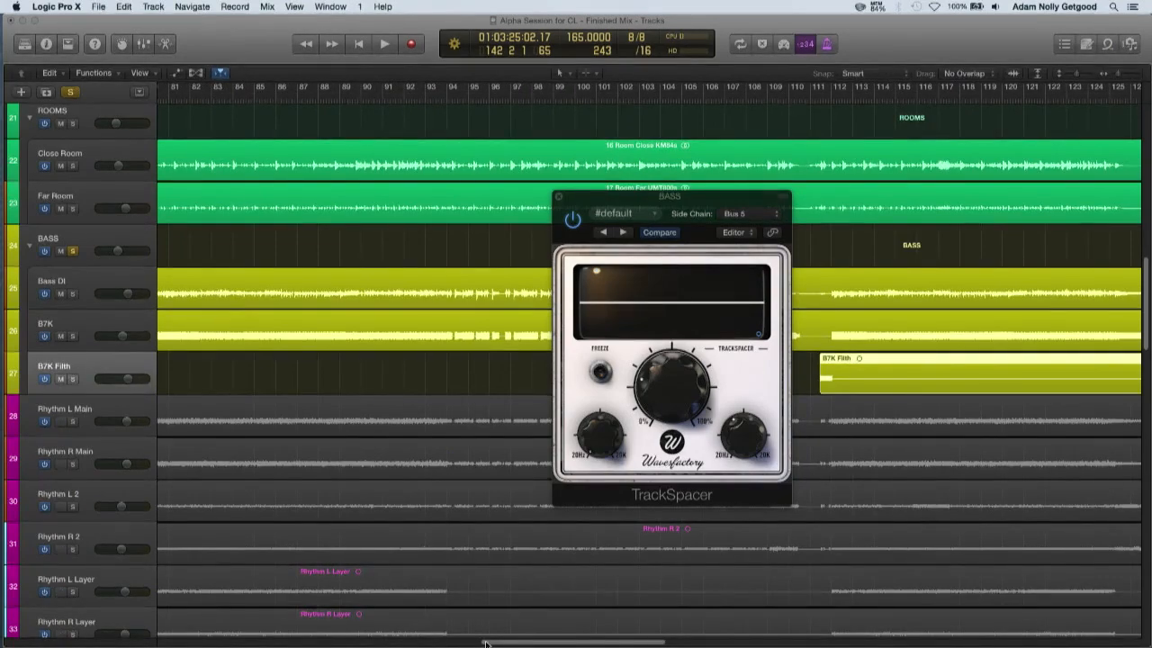
{"action": "scroll", "coordinate": [486, 644], "scroll_direction": "left", "scroll_amount": 18}
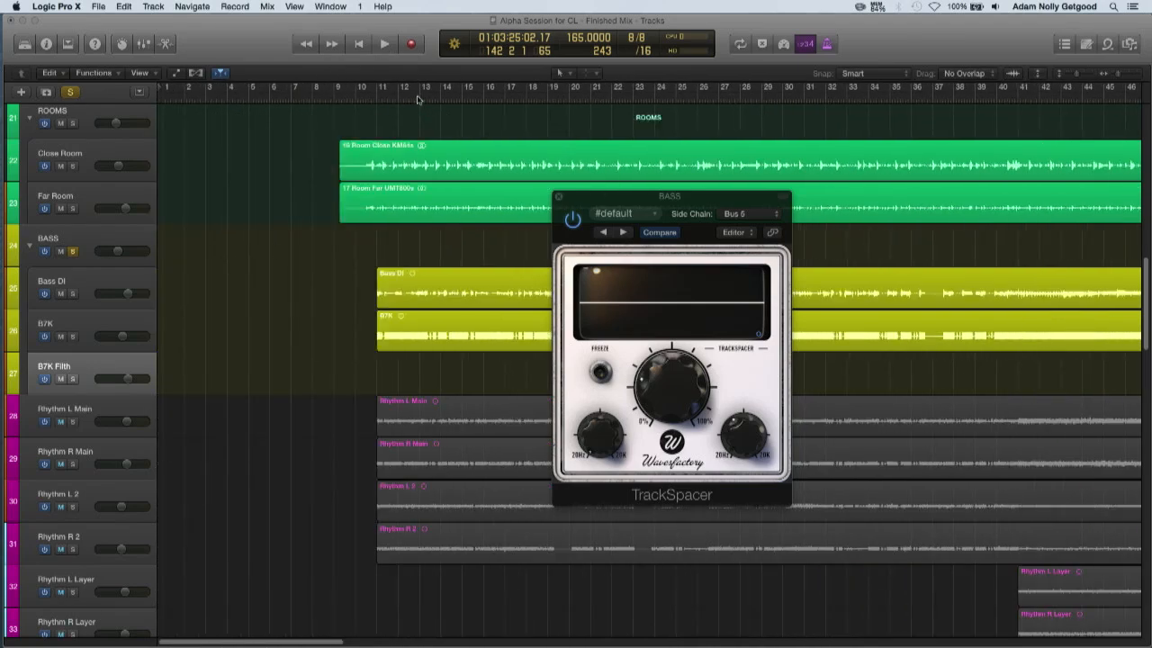
{"action": "left_click", "coordinate": [367, 97]}
{"action": "key", "text": "space"}
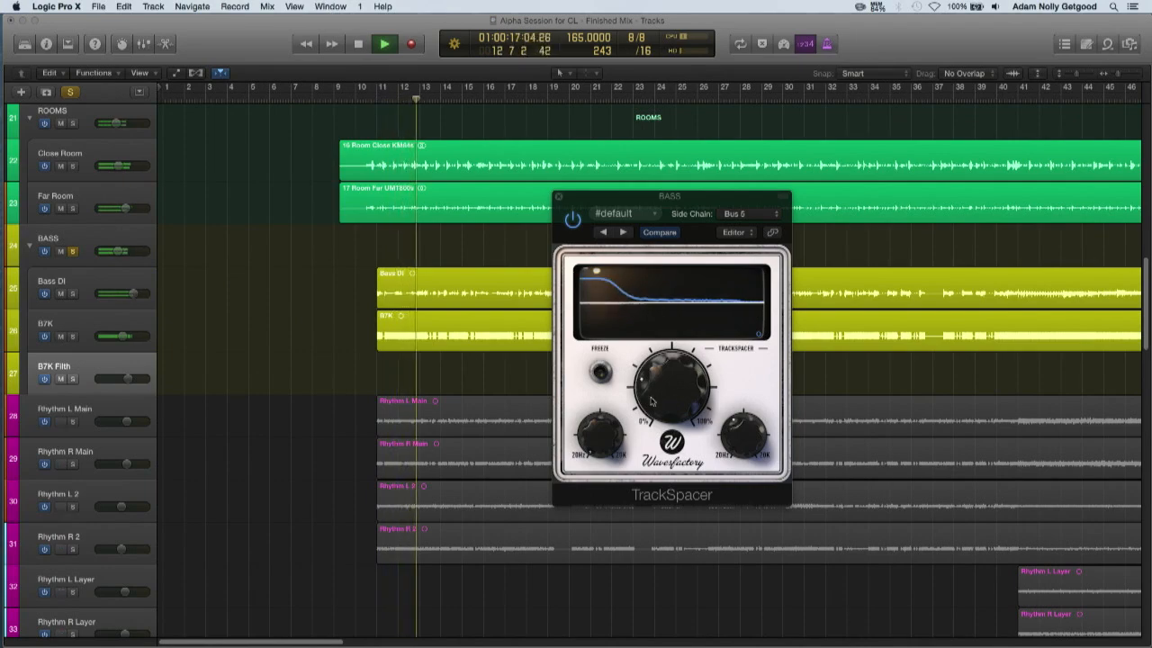
{"action": "mouse_move", "coordinate": [657, 401]}
{"action": "mouse_move", "coordinate": [657, 401]}
{"action": "left_mouse_down"}
{"action": "mouse_move", "coordinate": [654, 369]}
{"action": "mouse_move", "coordinate": [654, 387]}
{"action": "left_mouse_up"}
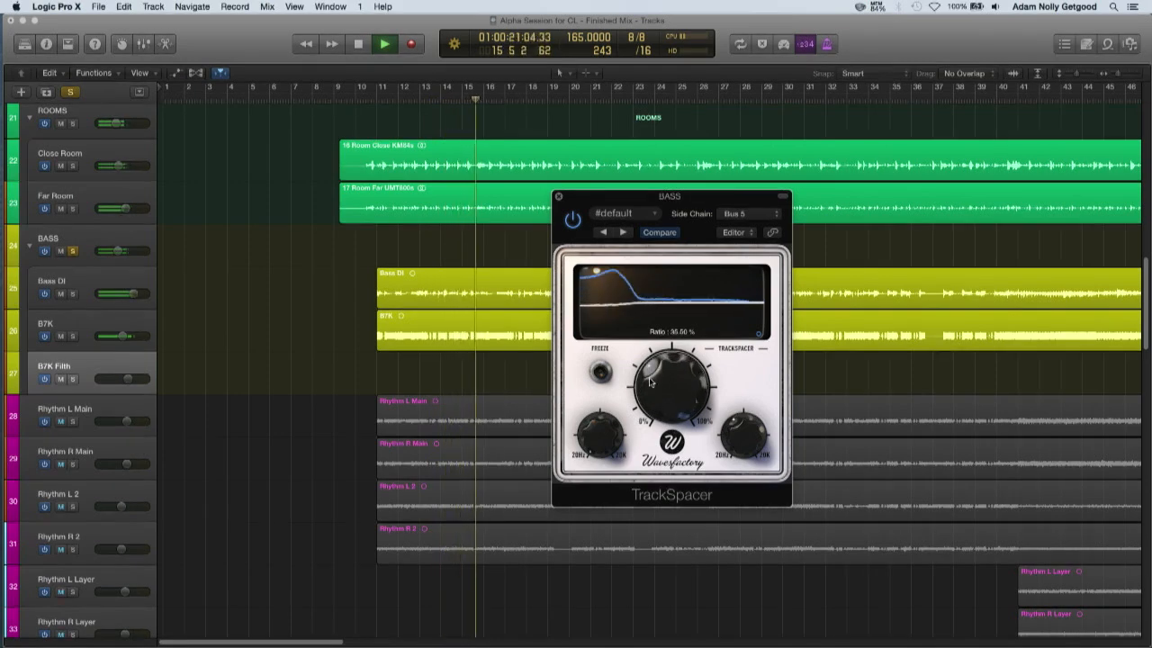
{"action": "left_click", "coordinate": [558, 196]}
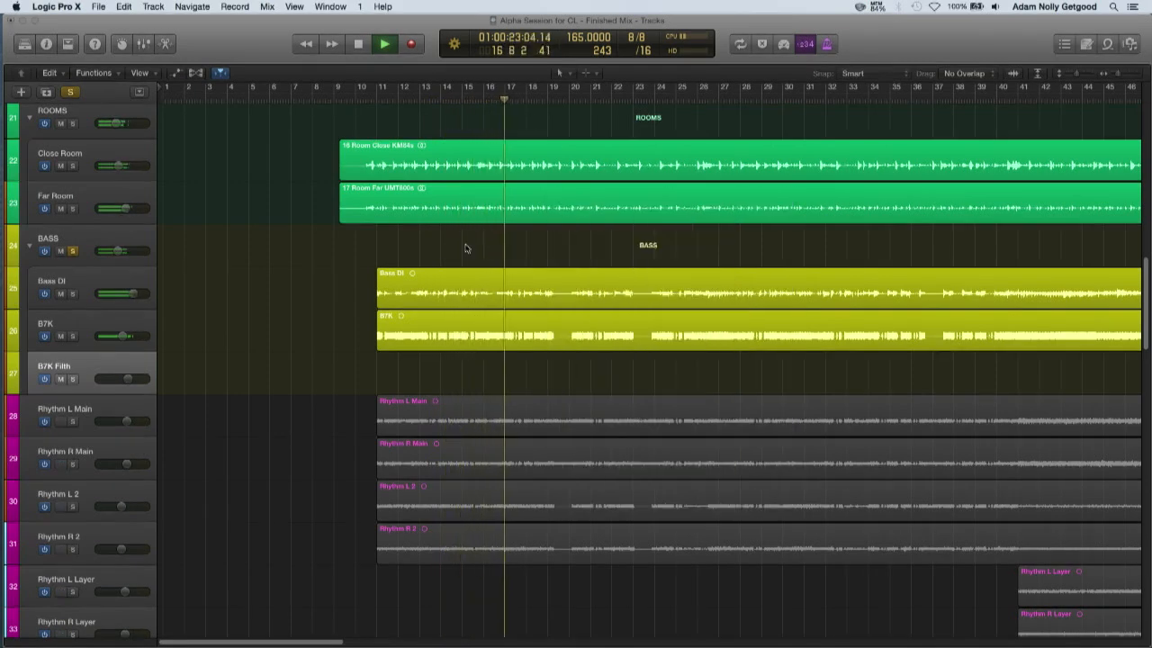
Zoom the arrangement out to the full song length and stop playback
{"action": "key", "text": "super+Left"}
{"action": "key", "text": "super+Left"}
{"action": "key", "text": "super+Left"}
{"action": "key", "text": "super+Left"}
{"action": "key", "text": "super+Left"}
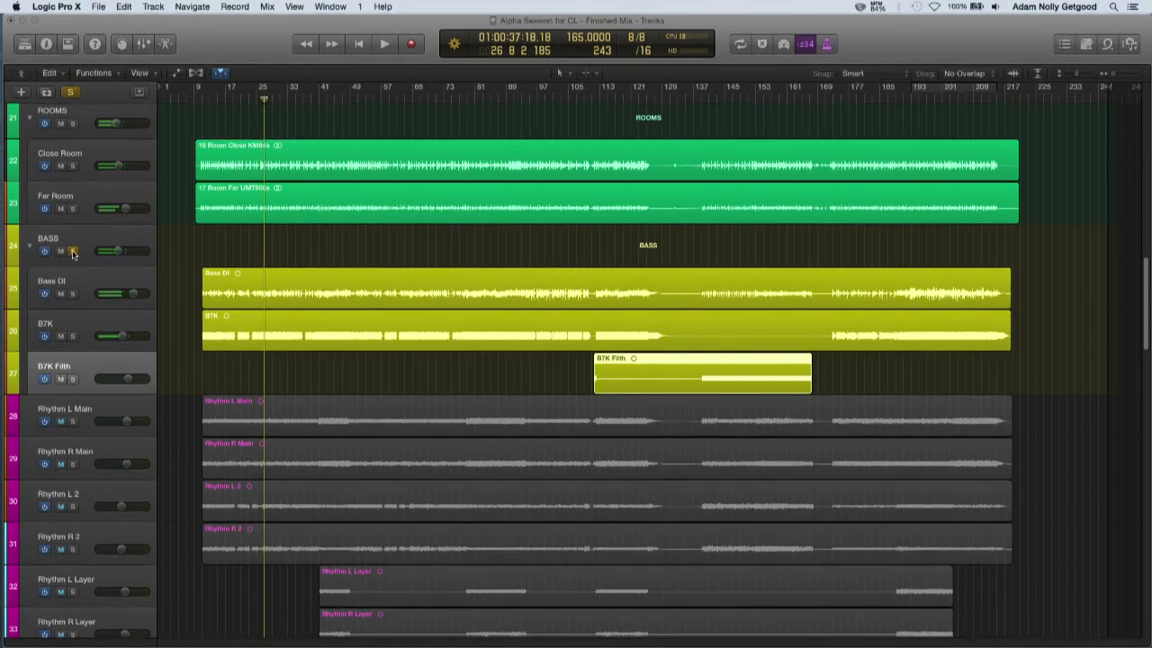
Show the inspector for the Rhythm L Main track and solo the GTRS bus it feeds
{"action": "left_click", "coordinate": [93, 404]}
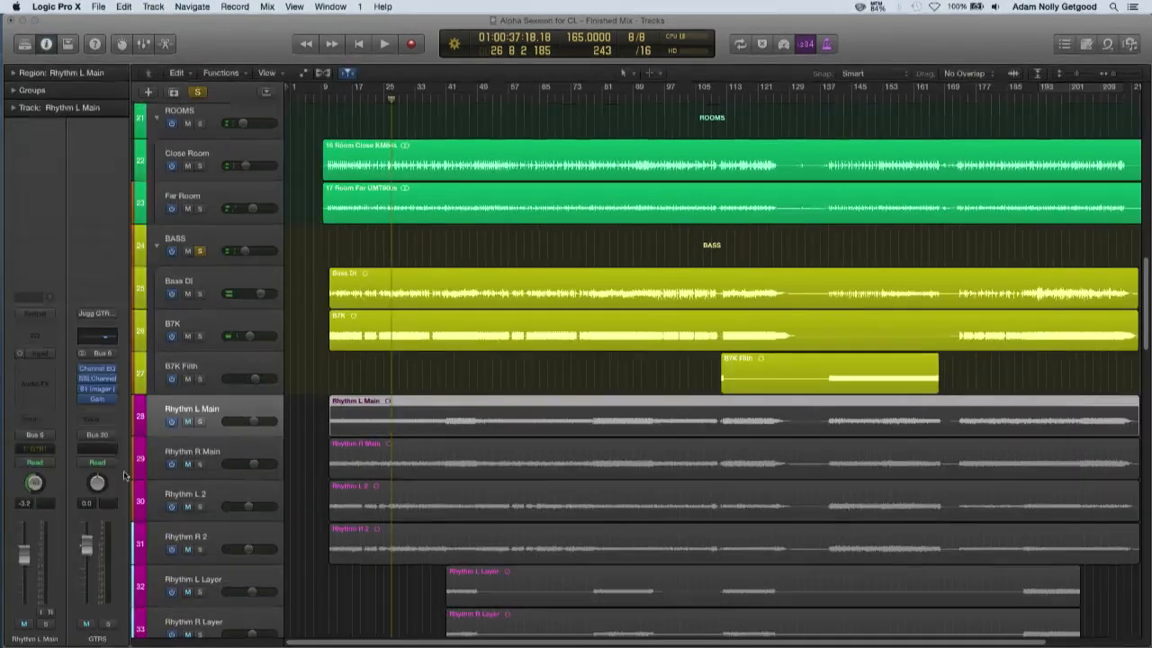
{"action": "key", "text": "i"}
{"action": "left_click", "coordinate": [108, 624]}
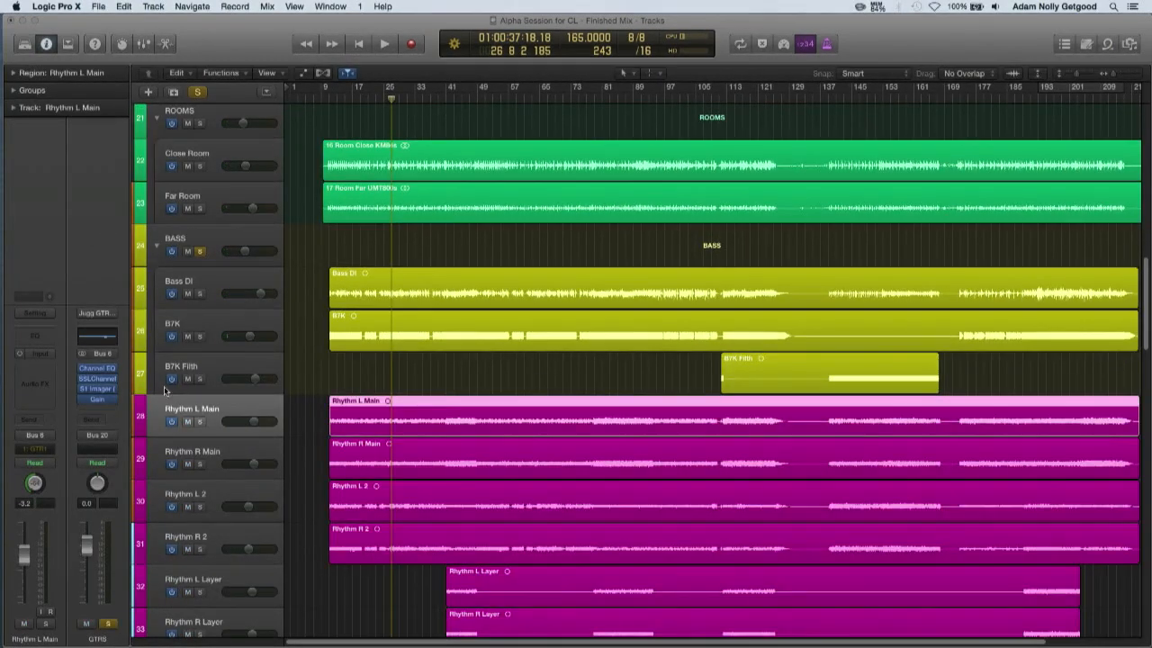
Turn off the DRUMS bus solo in the mixer, keeping BASS soloed, and hide the mixer
{"action": "left_click", "coordinate": [200, 252]}
{"action": "left_click", "coordinate": [200, 252]}
{"action": "key", "text": "x"}
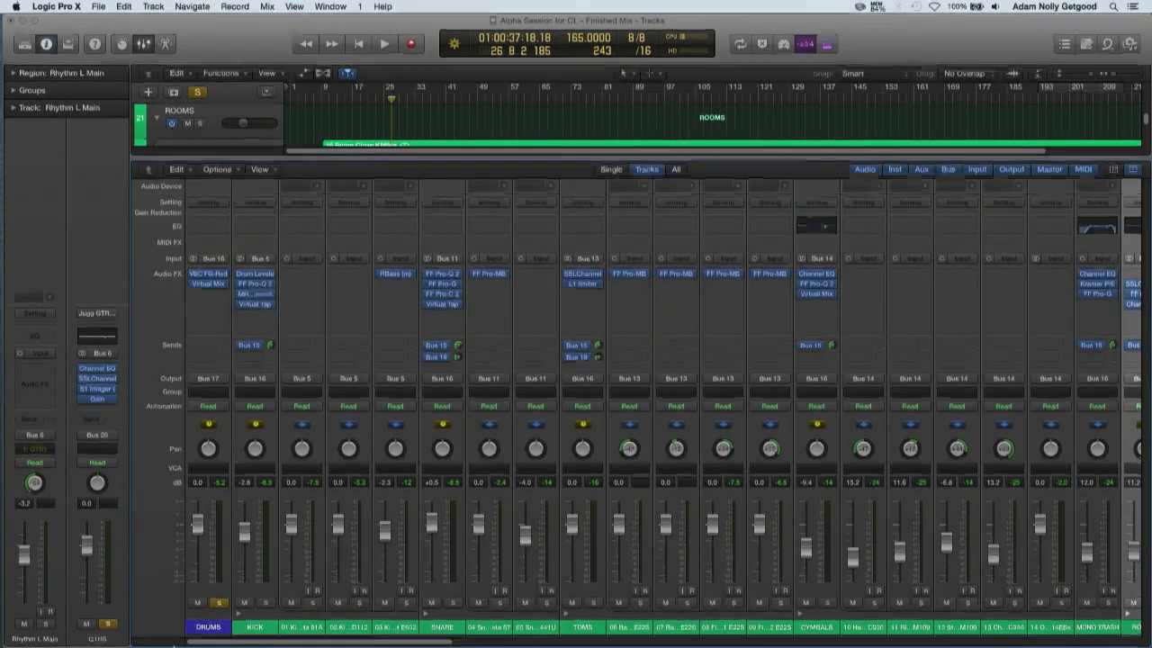
{"action": "left_click_drag", "start_coordinate": [435, 644], "coordinate": [180, 643]}
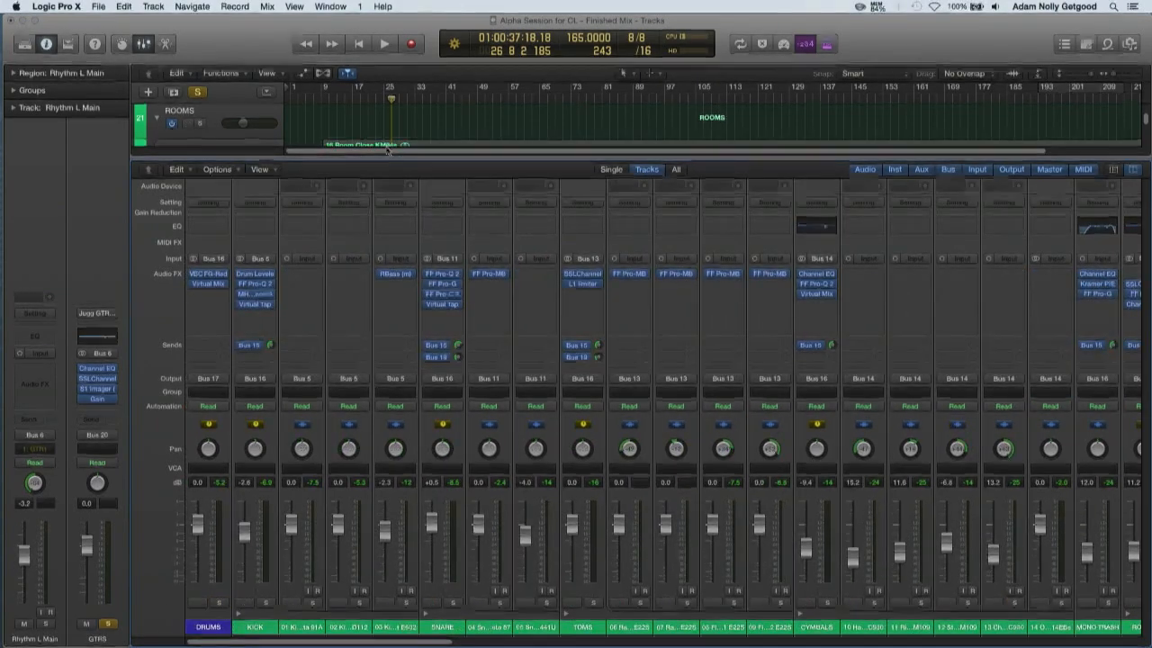
{"action": "key", "text": "x"}
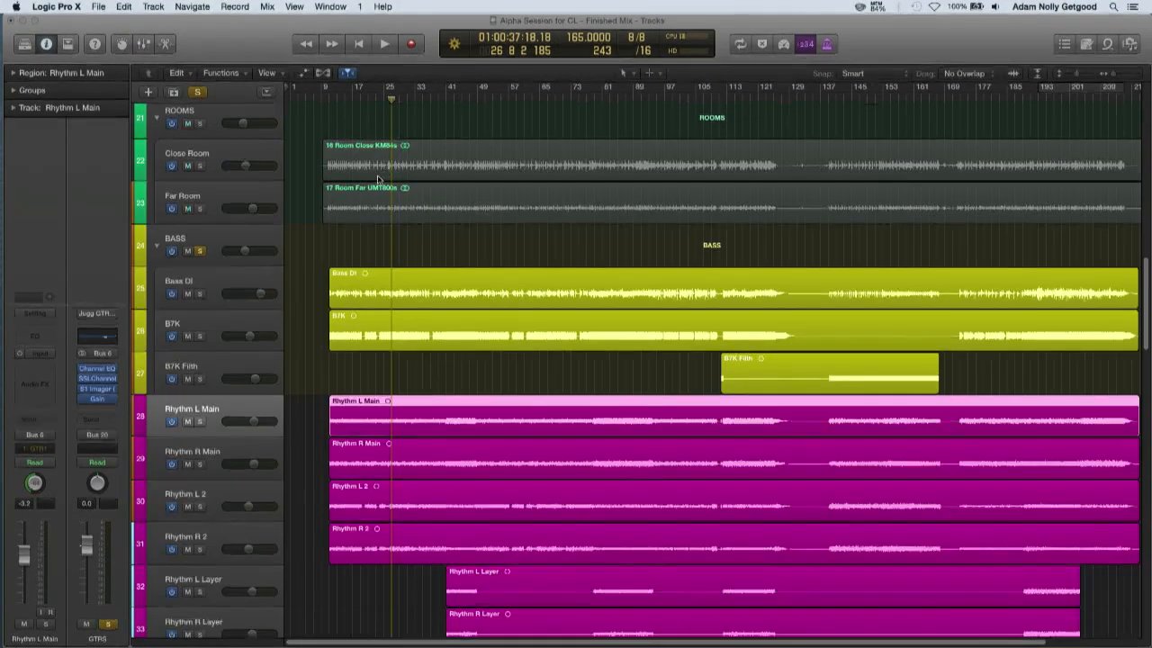
Play the guitars and bass from about bar 9, try the BASS volume at -4.8 dB, and set it to -10.2 dB
{"action": "left_click", "coordinate": [327, 99]}
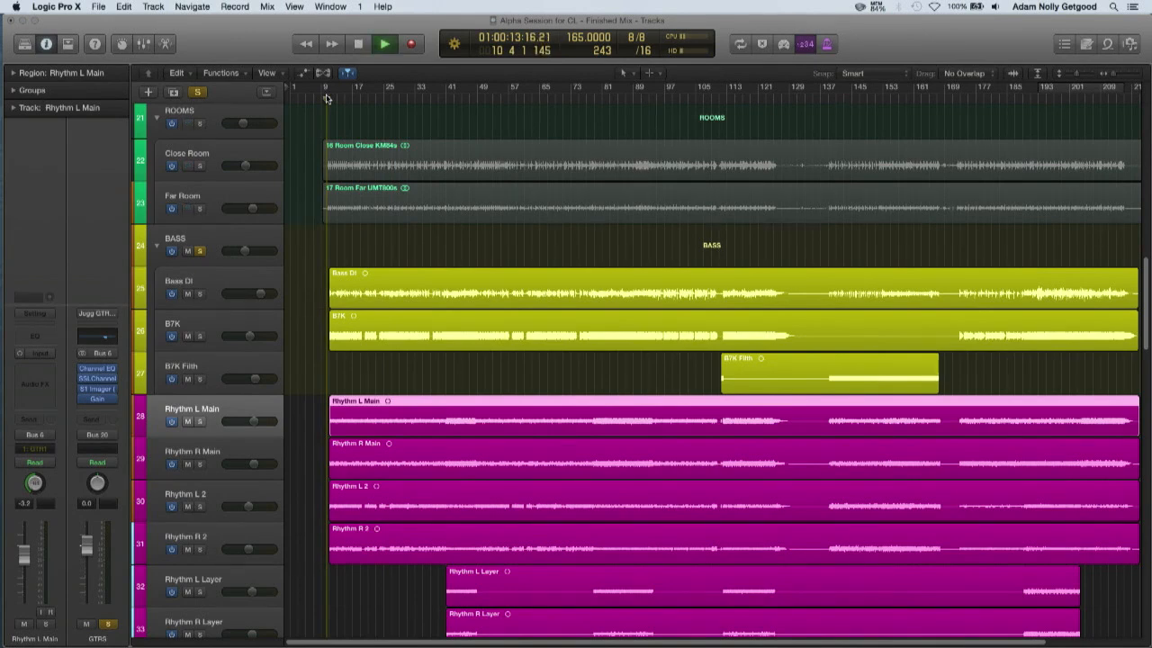
{"action": "left_click", "coordinate": [223, 244]}
{"action": "mouse_move", "coordinate": [243, 257]}
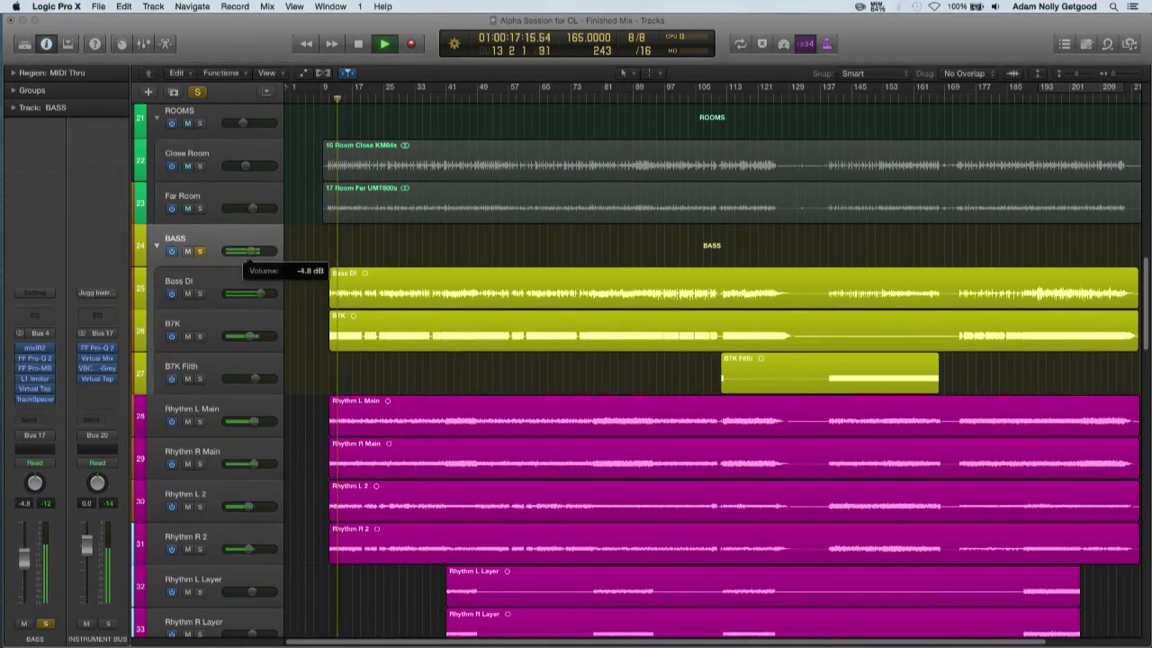
{"action": "left_click_drag", "start_coordinate": [253, 251], "coordinate": [244, 250]}
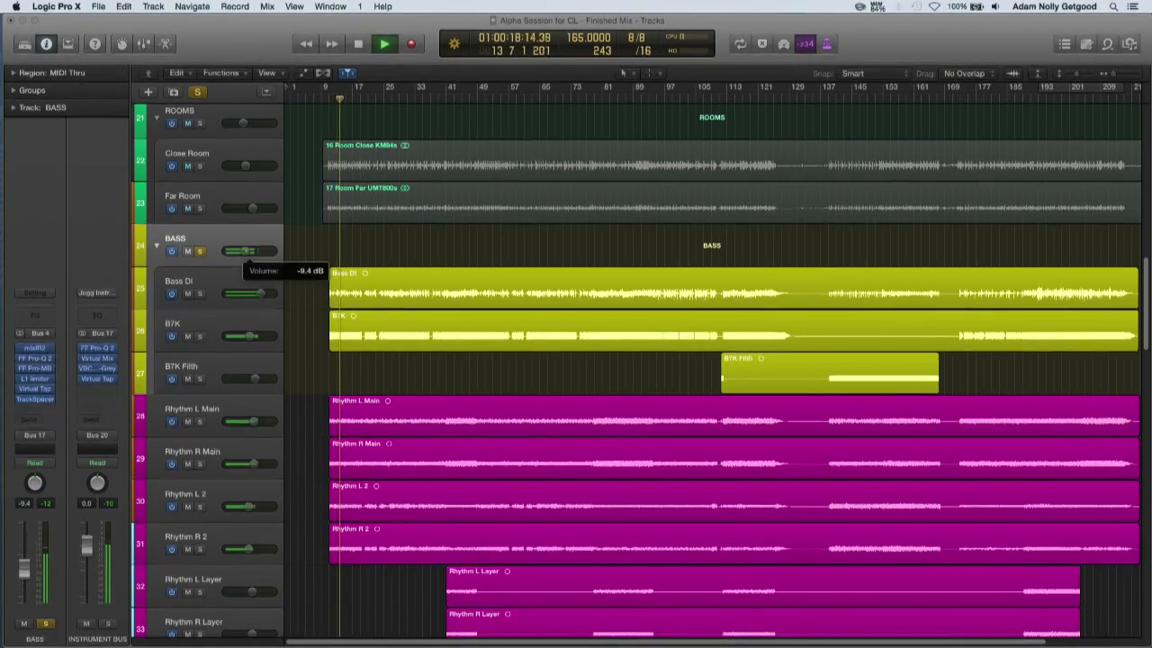
Compare the guitars with and without the bass by toggling the BASS solo during playback, ending with it on, and stop playback
{"action": "left_click", "coordinate": [201, 252]}
{"action": "left_click", "coordinate": [200, 251]}
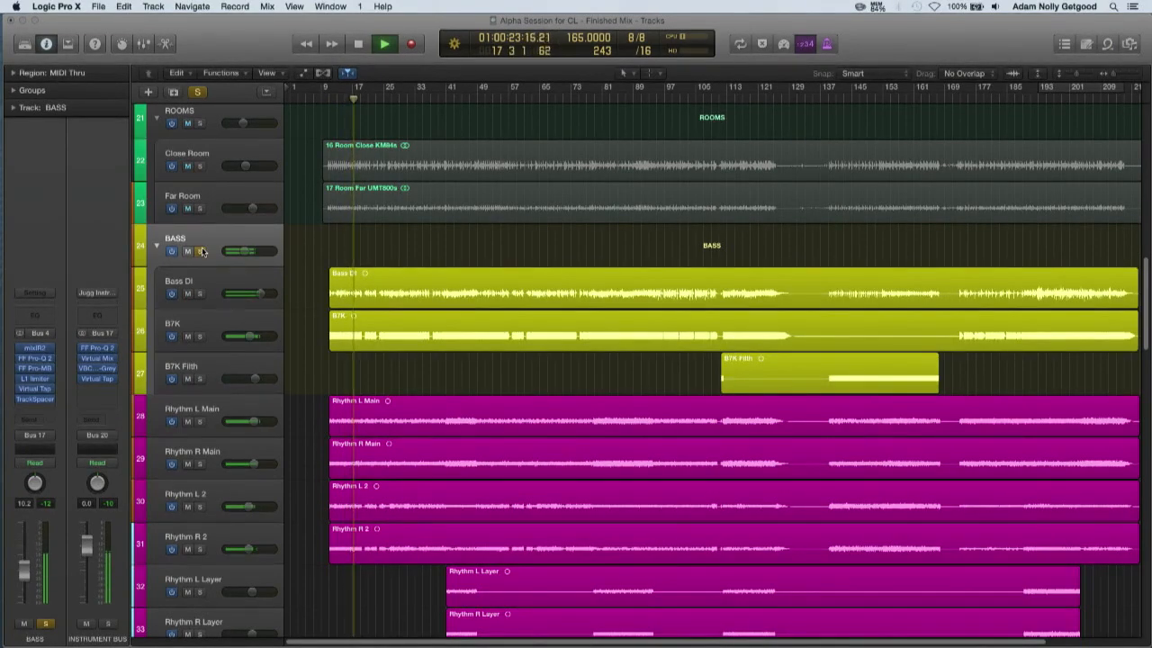
{"action": "left_click", "coordinate": [201, 251]}
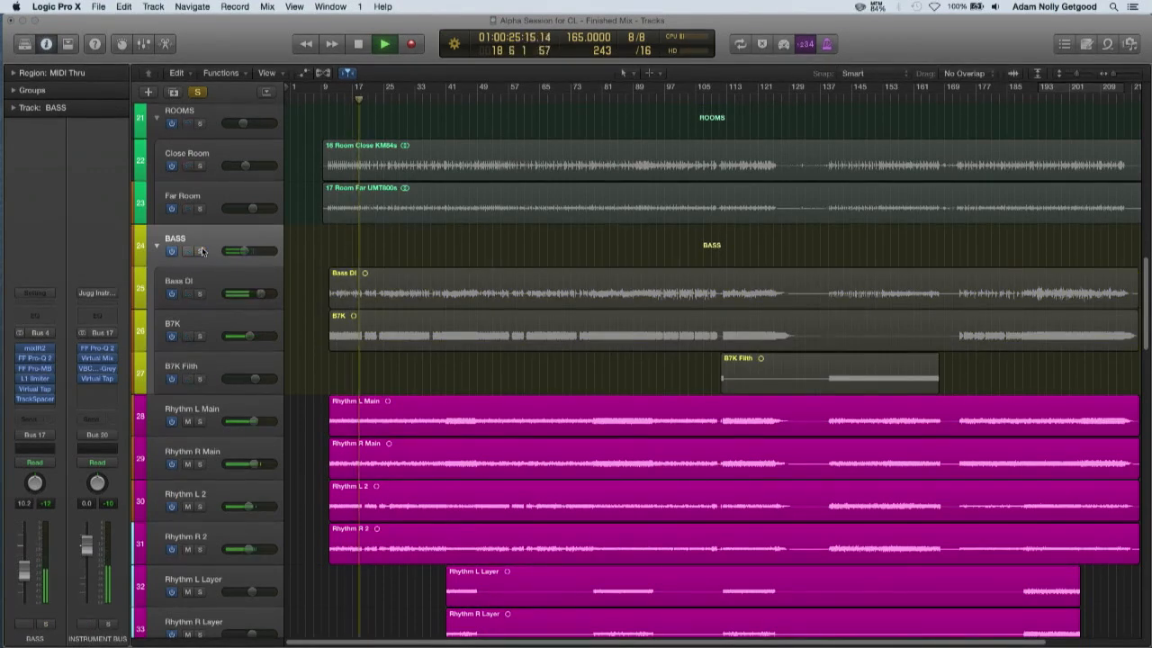
{"action": "left_click", "coordinate": [201, 251]}
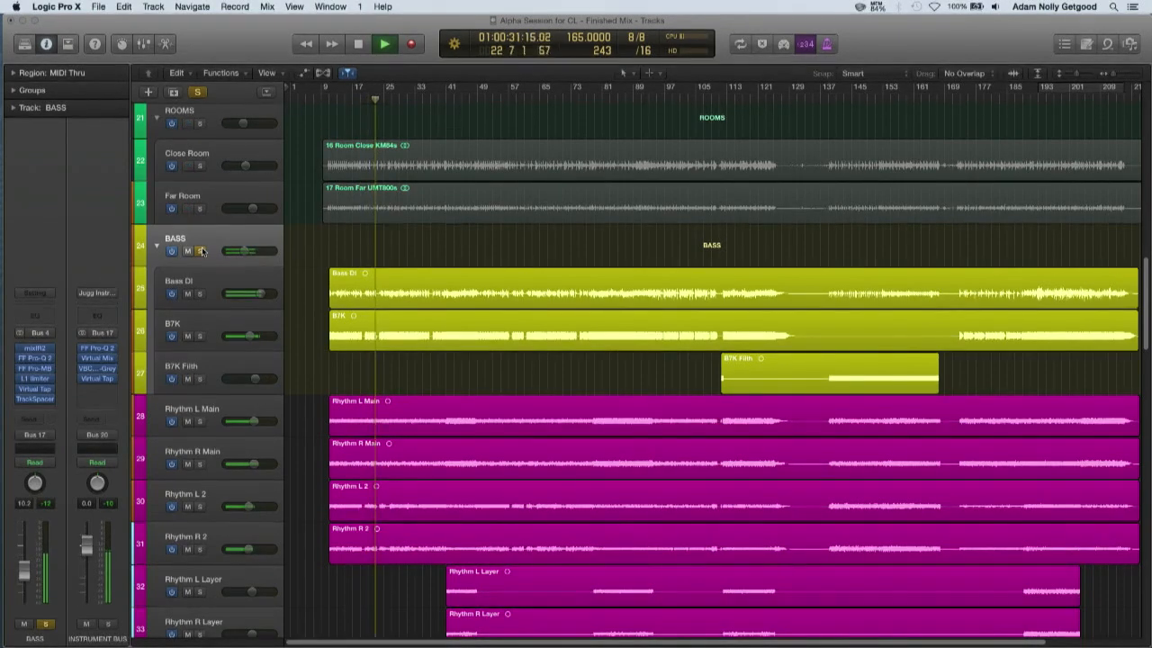
{"action": "key", "text": "space"}
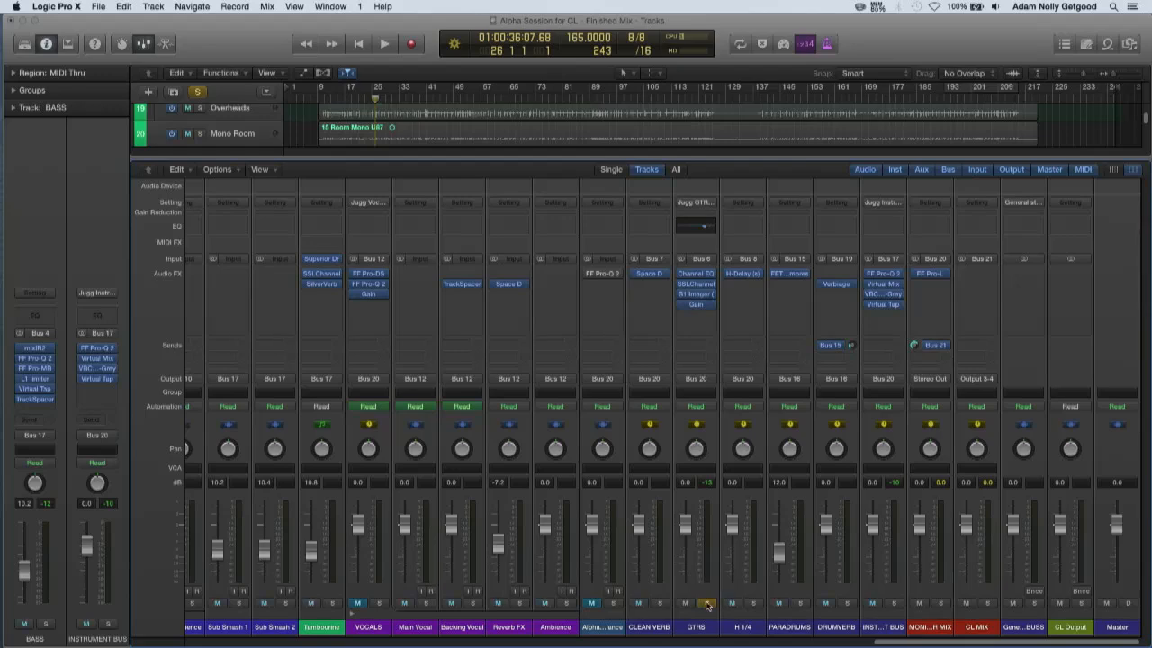
Play back the full mix and hide the mixer to return to the bass and guitar tracks in the arrangement
{"action": "key", "text": "space"}
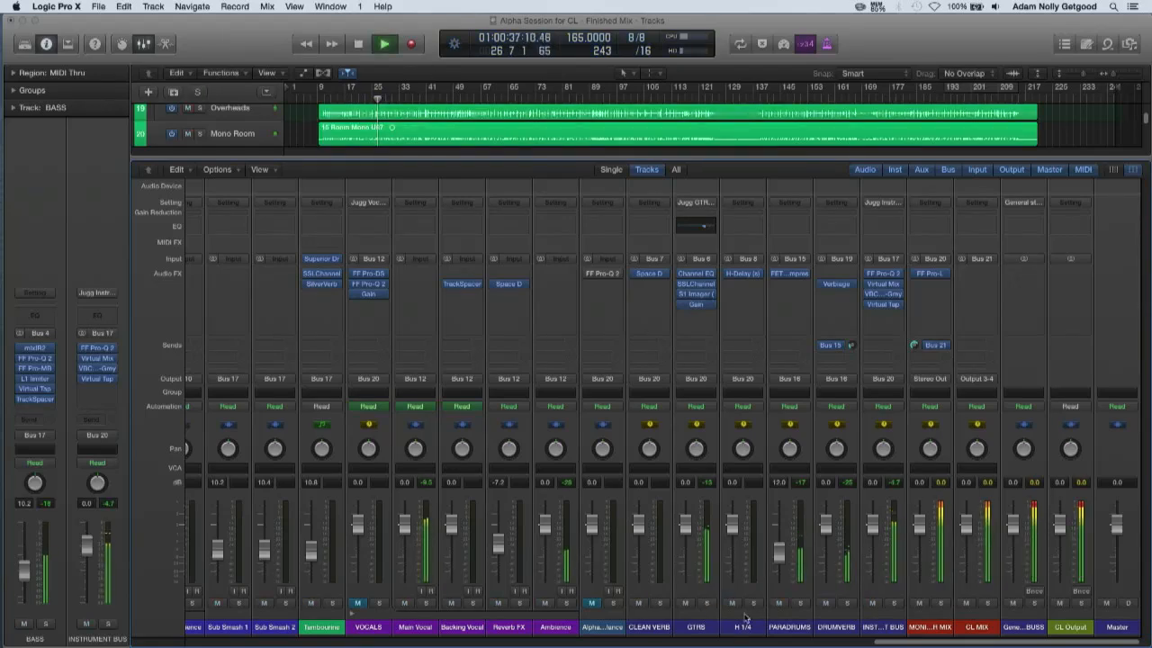
{"action": "key", "text": "x"}
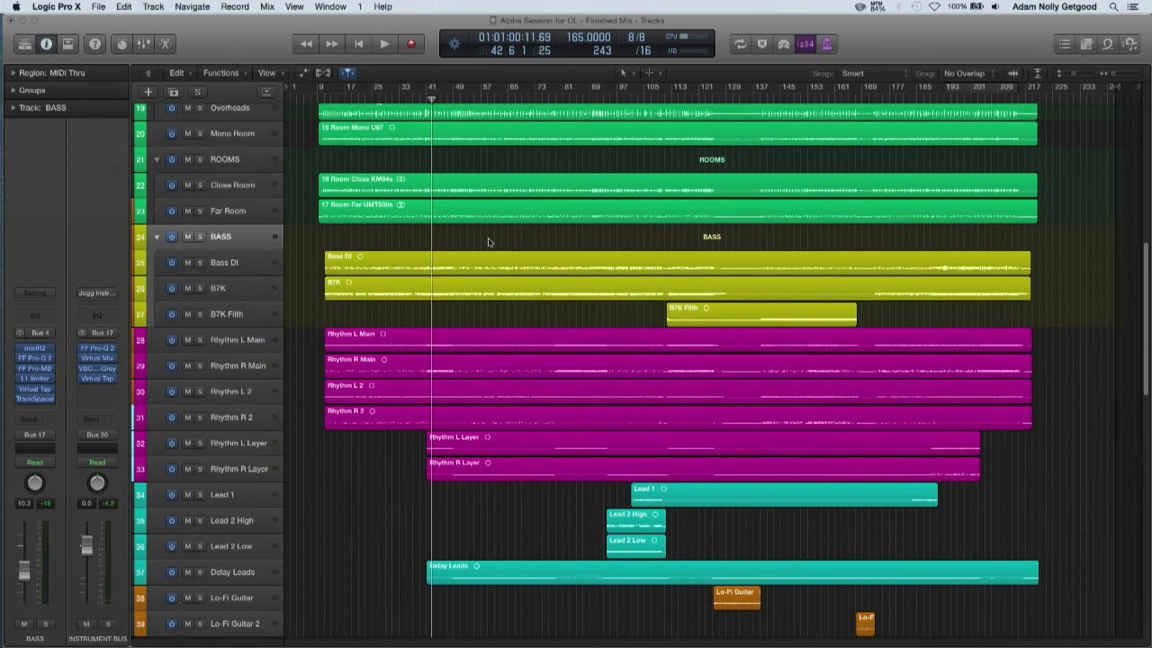
{"action": "scroll", "coordinate": [488, 242], "scroll_direction": "down", "scroll_amount": 1}
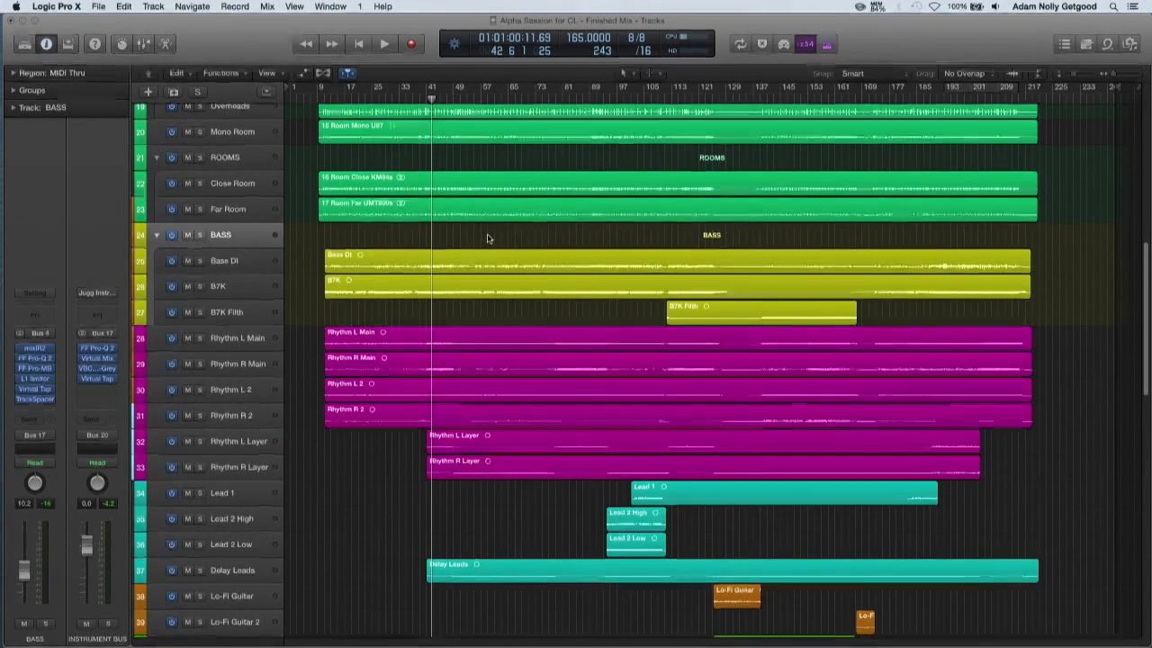